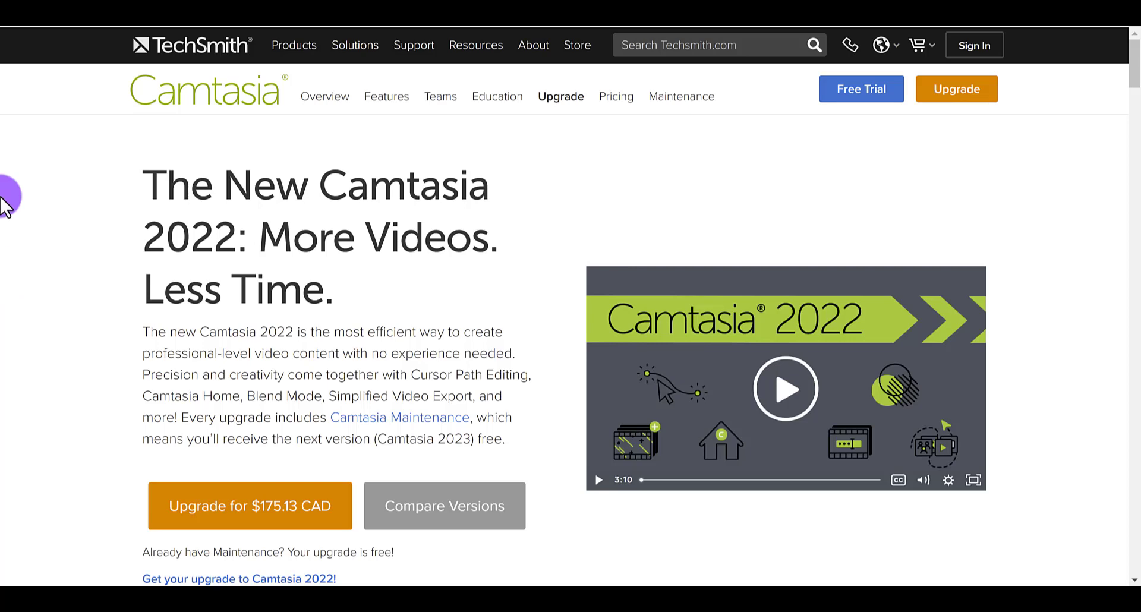
Read the new-features sections of the Camtasia 2022 upgrade page, from cursor editing through templates and visual effects to simplified export
{"action": "scroll", "coordinate": [79, 258], "scroll_direction": "down", "scroll_amount": 1}
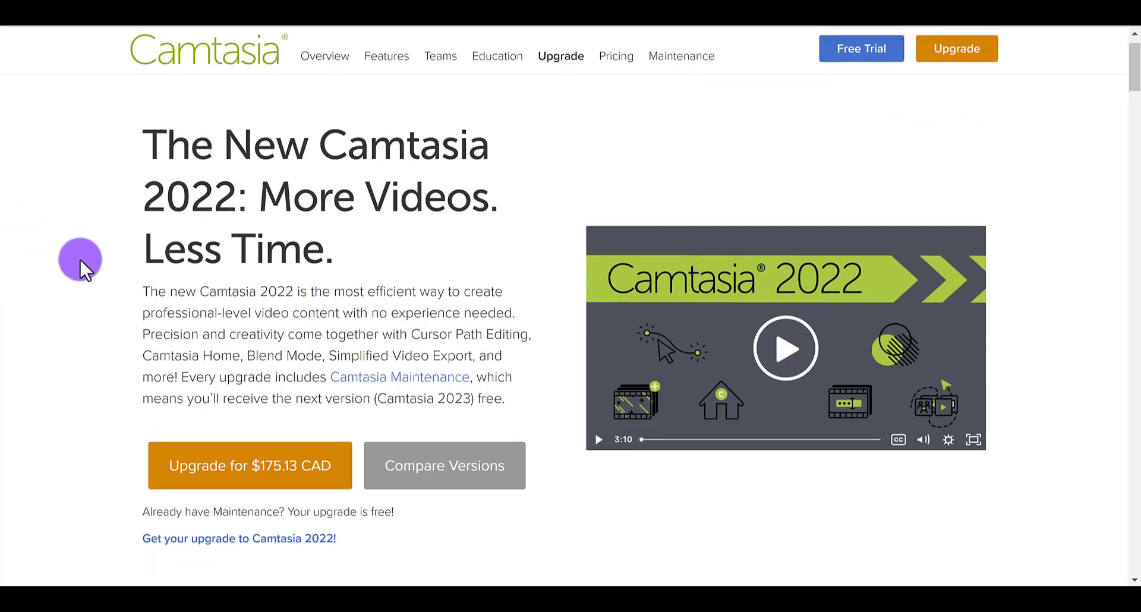
{"action": "scroll", "coordinate": [247, 339], "scroll_direction": "down", "scroll_amount": 7}
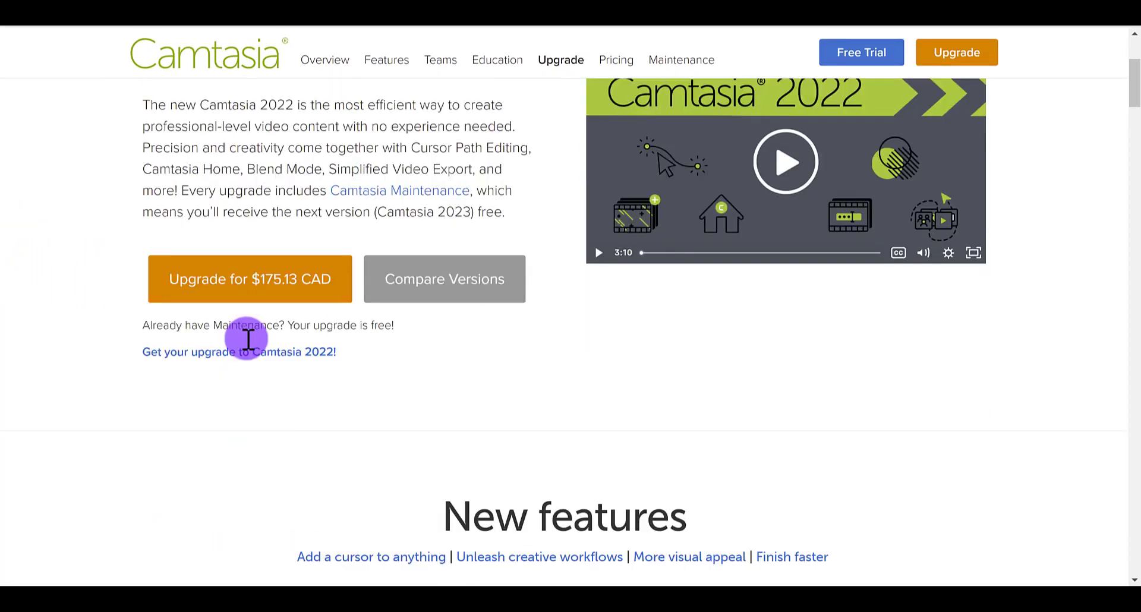
{"action": "scroll", "coordinate": [247, 339], "scroll_direction": "down", "scroll_amount": 3}
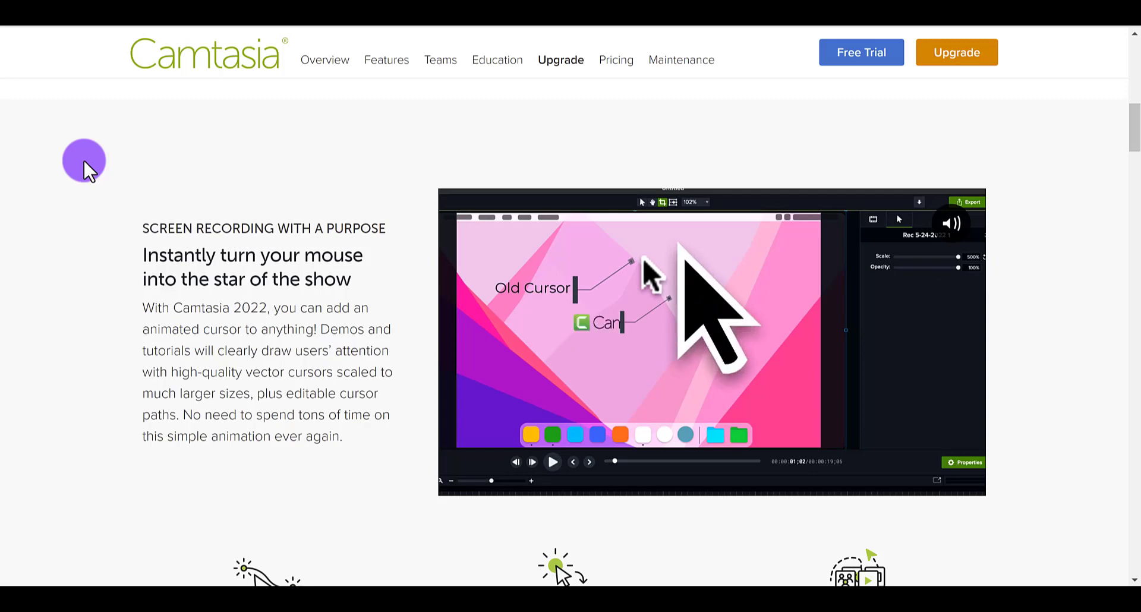
{"action": "scroll", "coordinate": [258, 418], "scroll_direction": "down", "scroll_amount": 3}
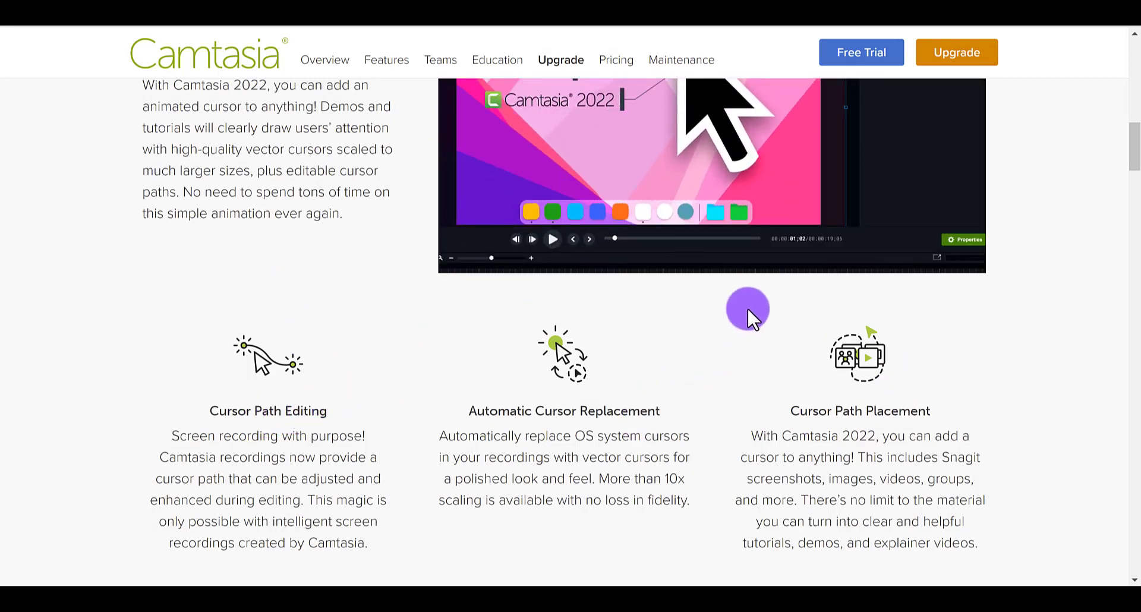
{"action": "scroll", "coordinate": [728, 374], "scroll_direction": "up", "scroll_amount": 1}
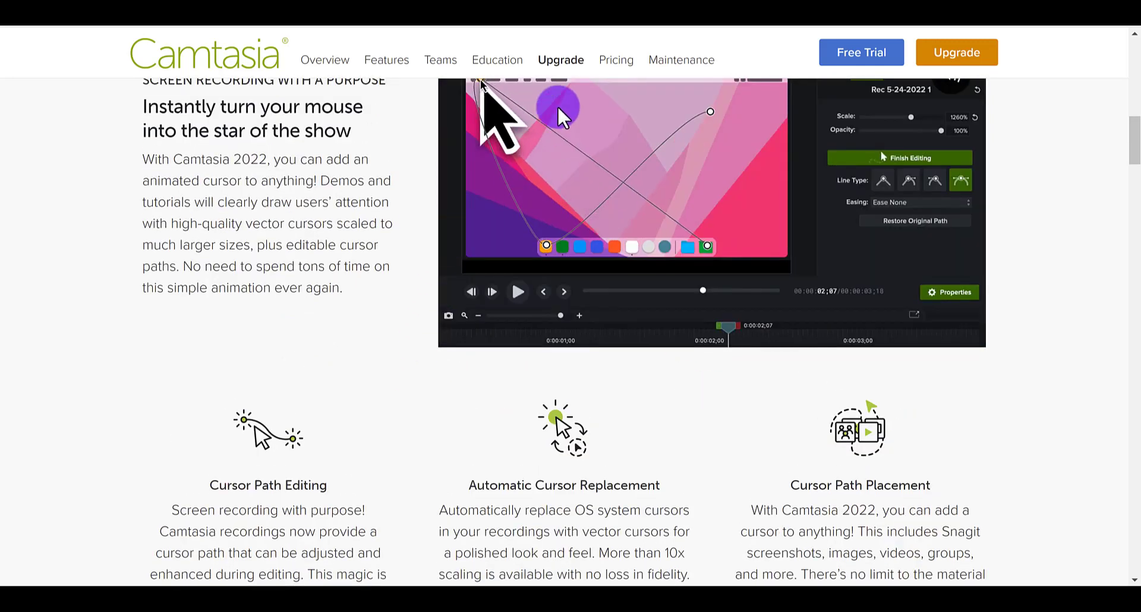
{"action": "scroll", "coordinate": [734, 412], "scroll_direction": "up", "scroll_amount": 1}
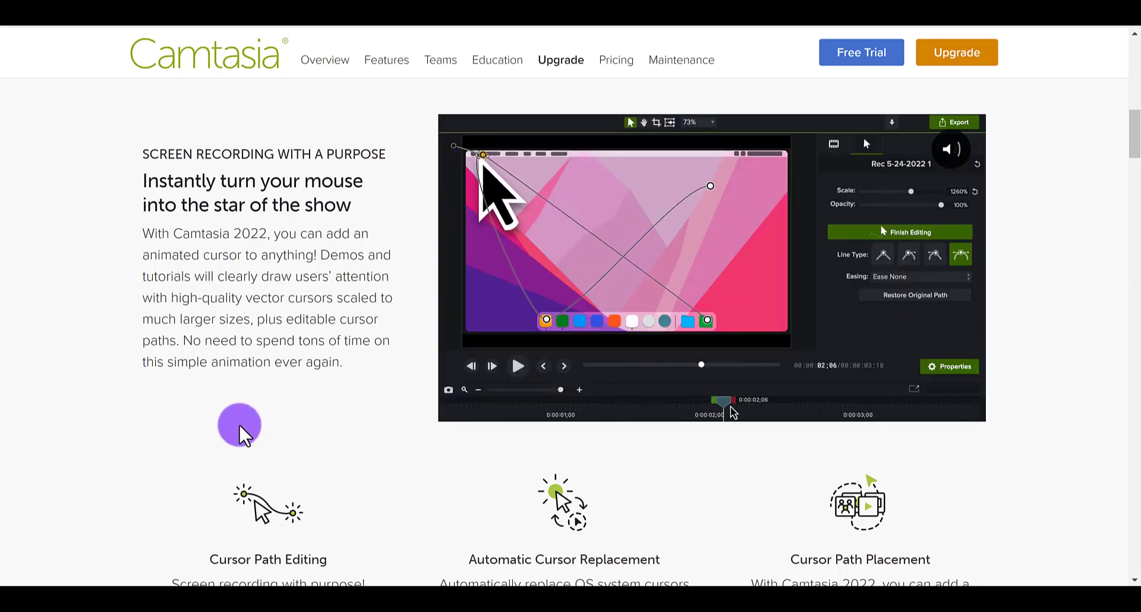
{"action": "scroll", "coordinate": [241, 430], "scroll_direction": "down", "scroll_amount": 3}
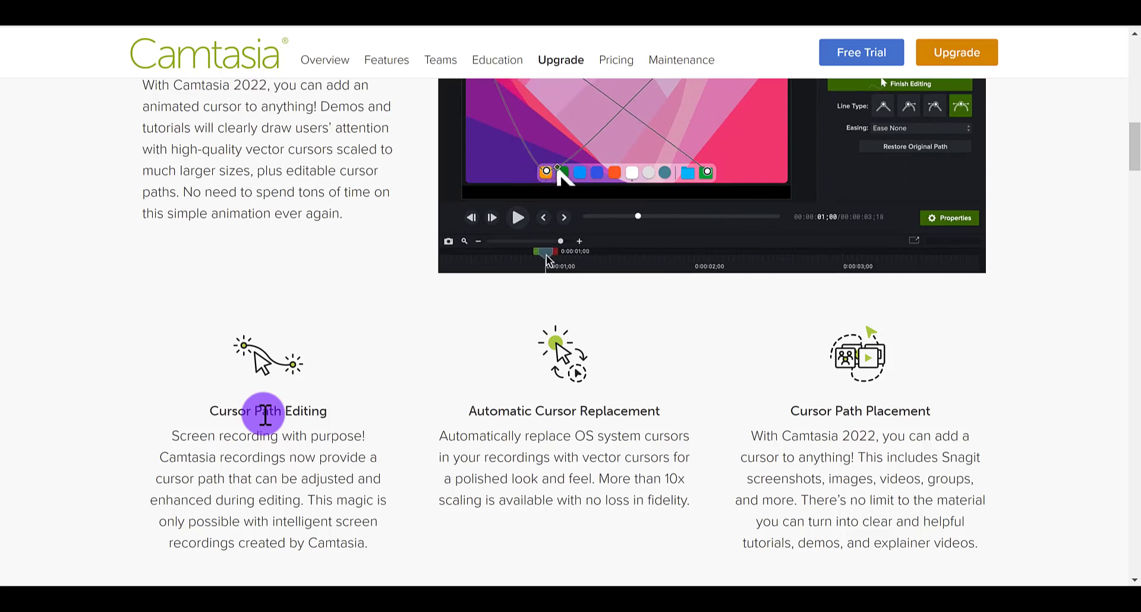
{"action": "scroll", "coordinate": [265, 415], "scroll_direction": "down", "scroll_amount": 10}
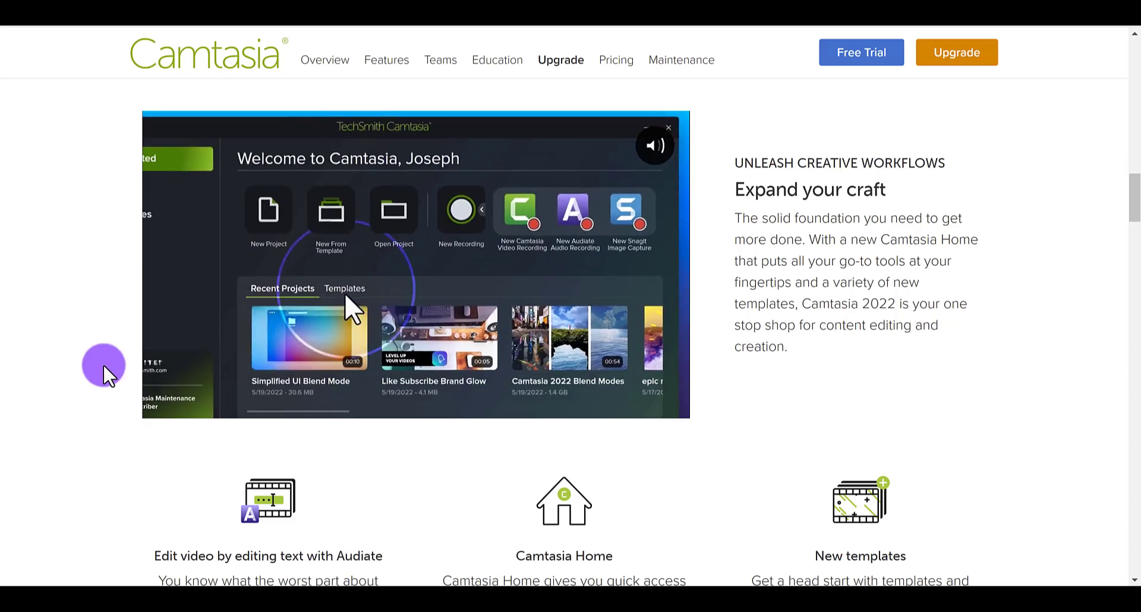
{"action": "scroll", "coordinate": [174, 378], "scroll_direction": "down", "scroll_amount": 10}
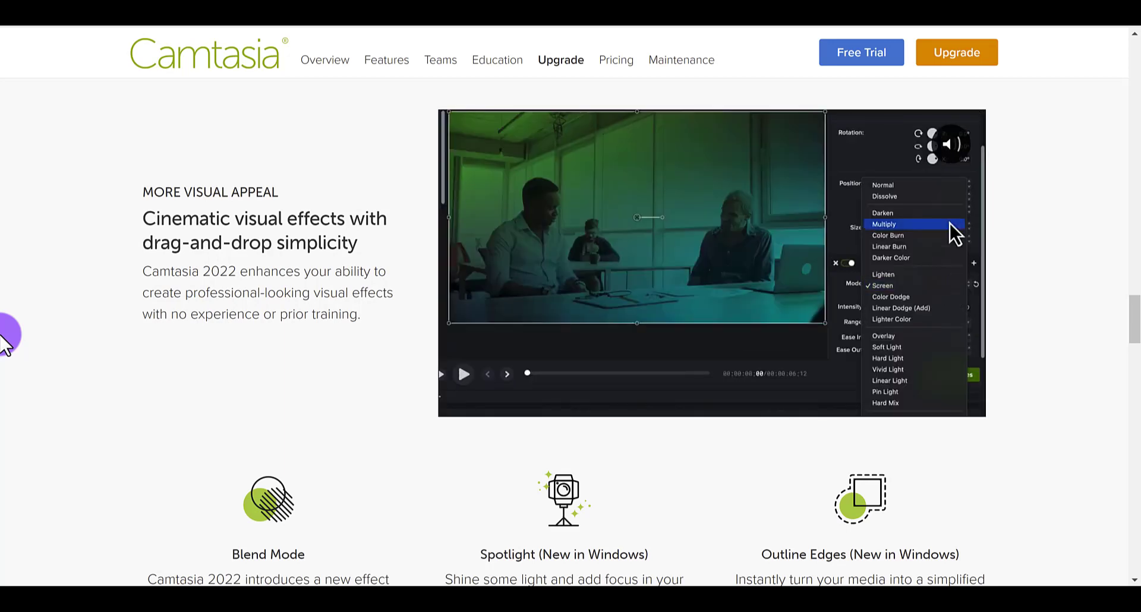
{"action": "scroll", "coordinate": [297, 417], "scroll_direction": "down", "scroll_amount": 1}
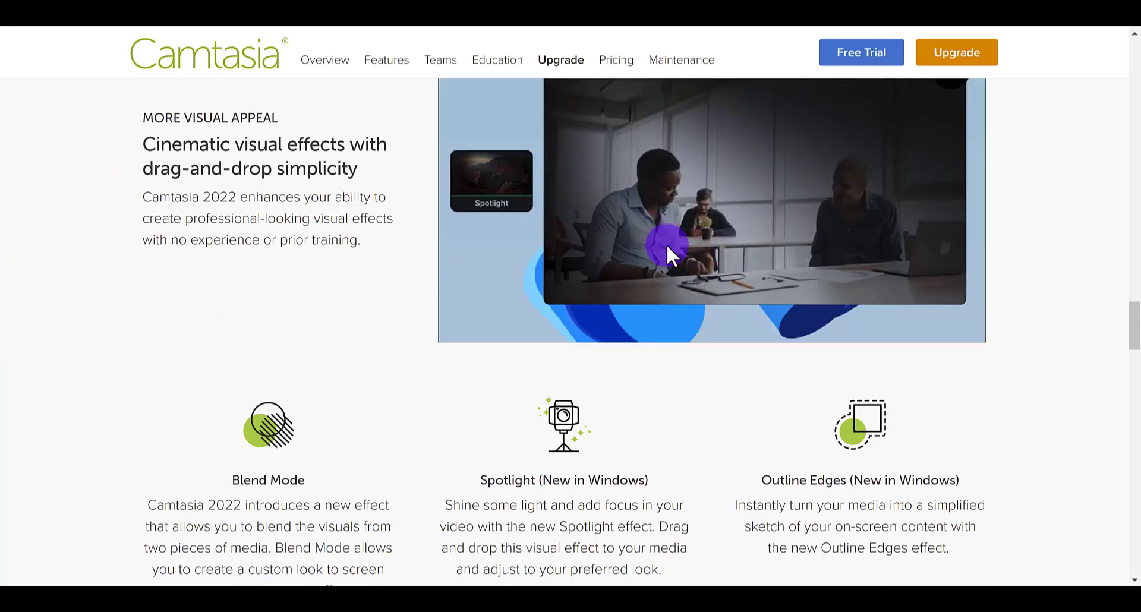
{"action": "scroll", "coordinate": [572, 328], "scroll_direction": "up", "scroll_amount": 1}
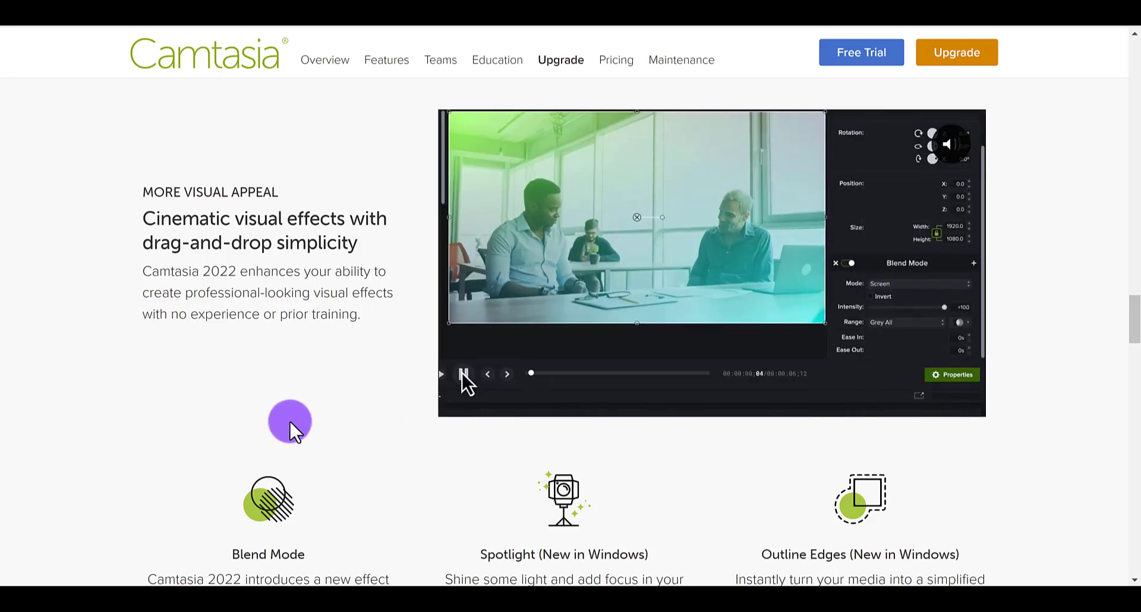
{"action": "scroll", "coordinate": [306, 404], "scroll_direction": "down", "scroll_amount": 10}
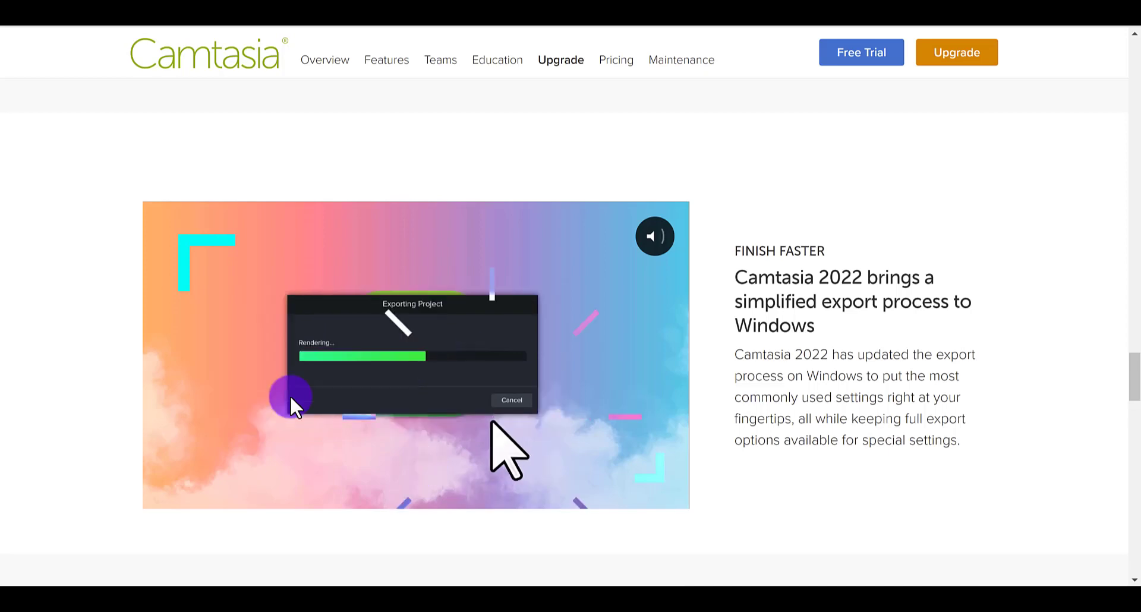
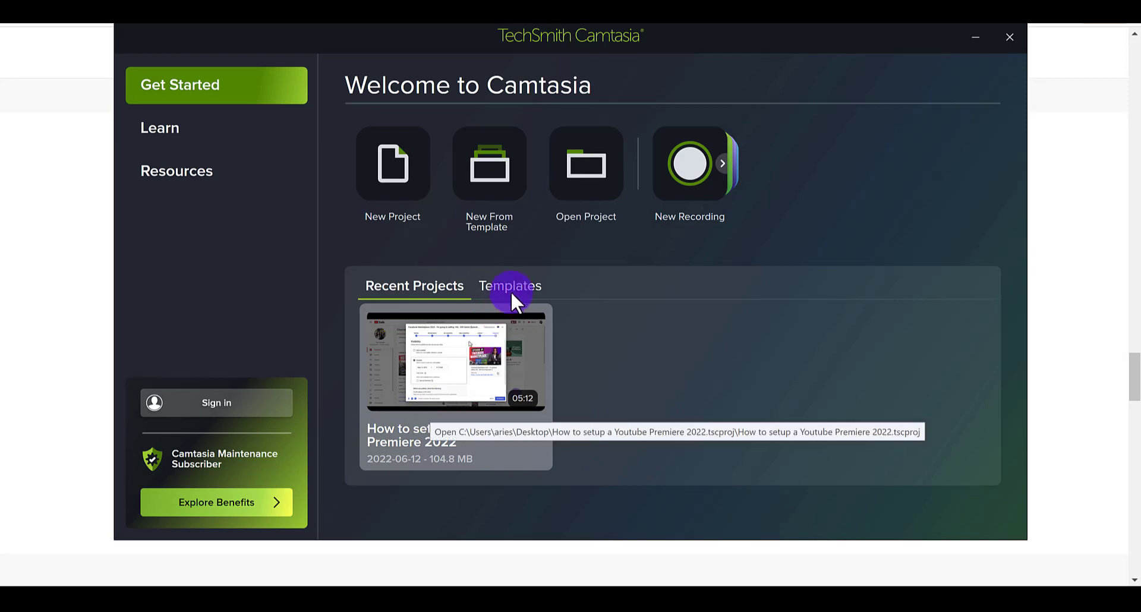
Switch to Camtasia, view the available templates on the welcome screen, and start a new blank project
{"action": "left_click", "coordinate": [511, 284]}
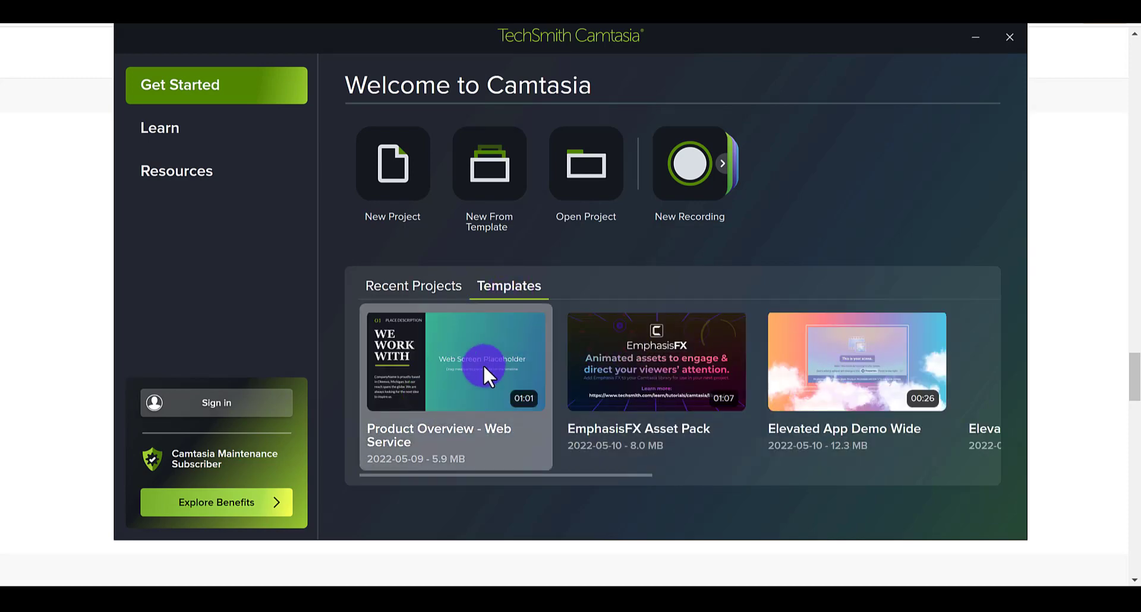
{"action": "left_click", "coordinate": [384, 167]}
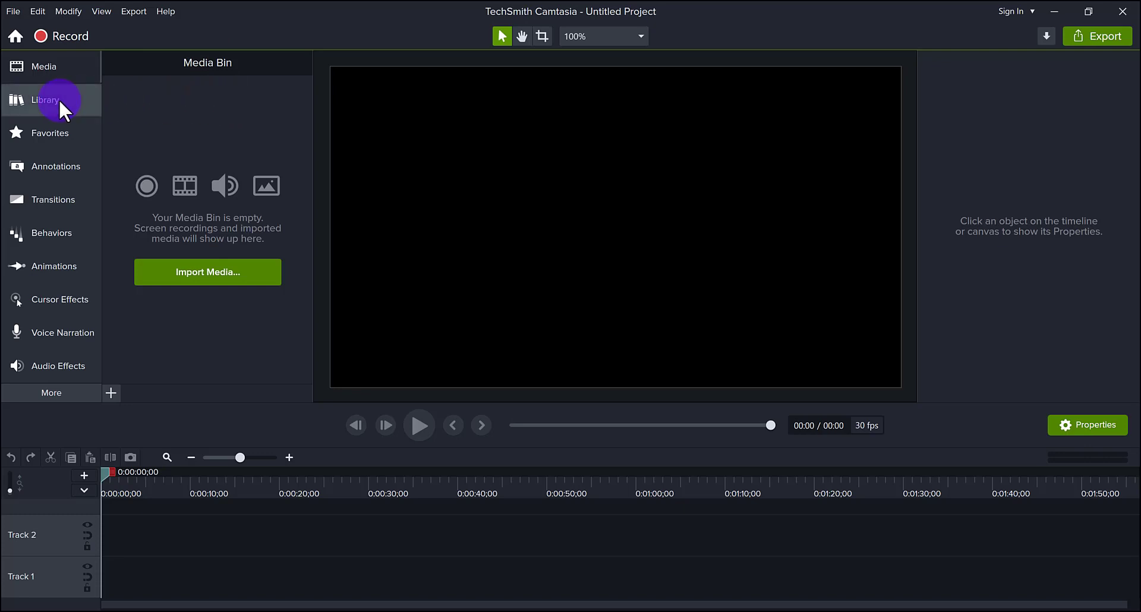
Look through the asset folders of the Camtasia 2022 library, from Audio to UI Kit
{"action": "left_click", "coordinate": [34, 100]}
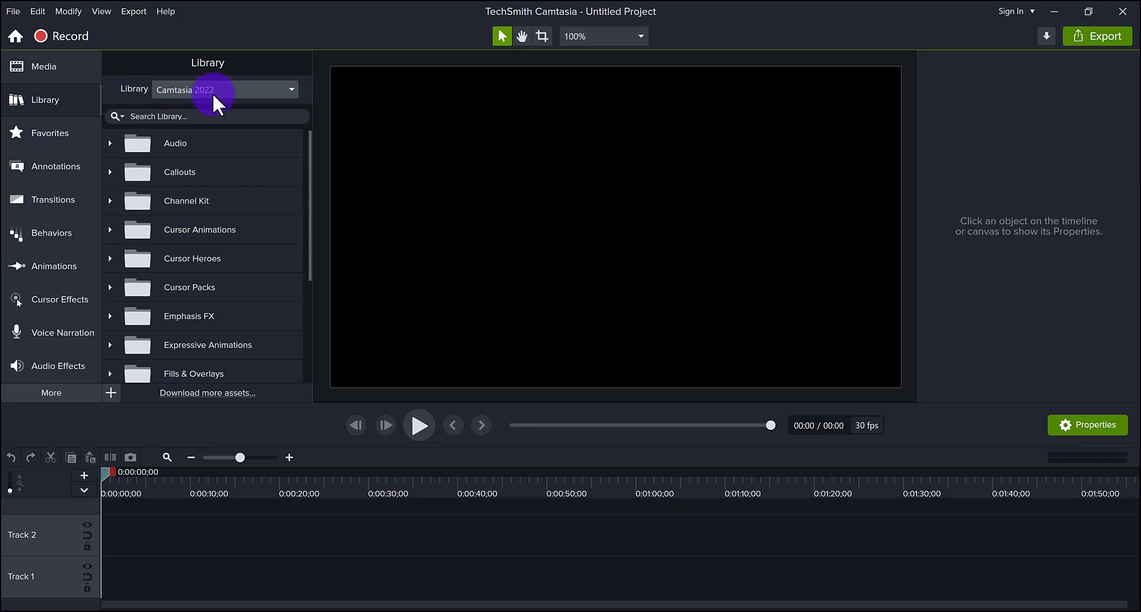
{"action": "scroll", "coordinate": [248, 202], "scroll_direction": "down", "scroll_amount": 4}
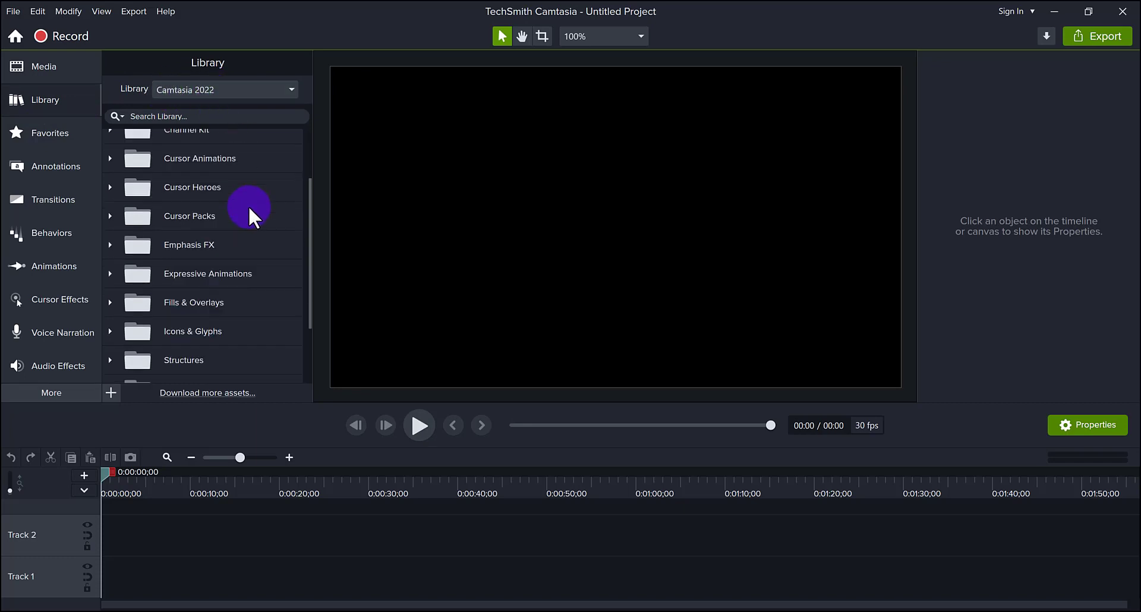
{"action": "scroll", "coordinate": [254, 232], "scroll_direction": "up", "scroll_amount": 4}
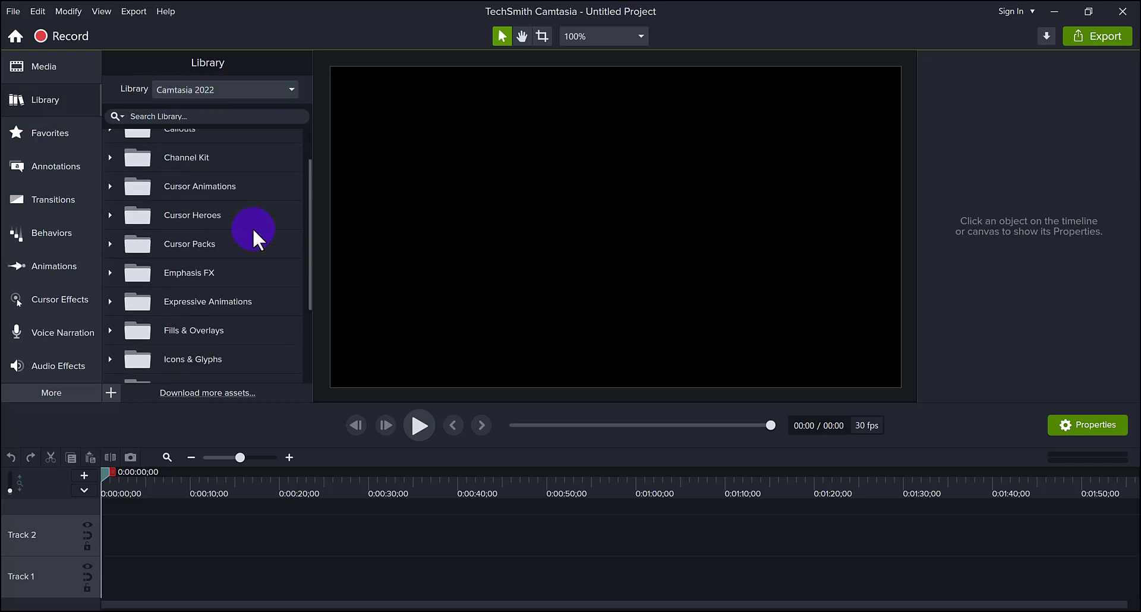
{"action": "scroll", "coordinate": [252, 227], "scroll_direction": "down", "scroll_amount": 5}
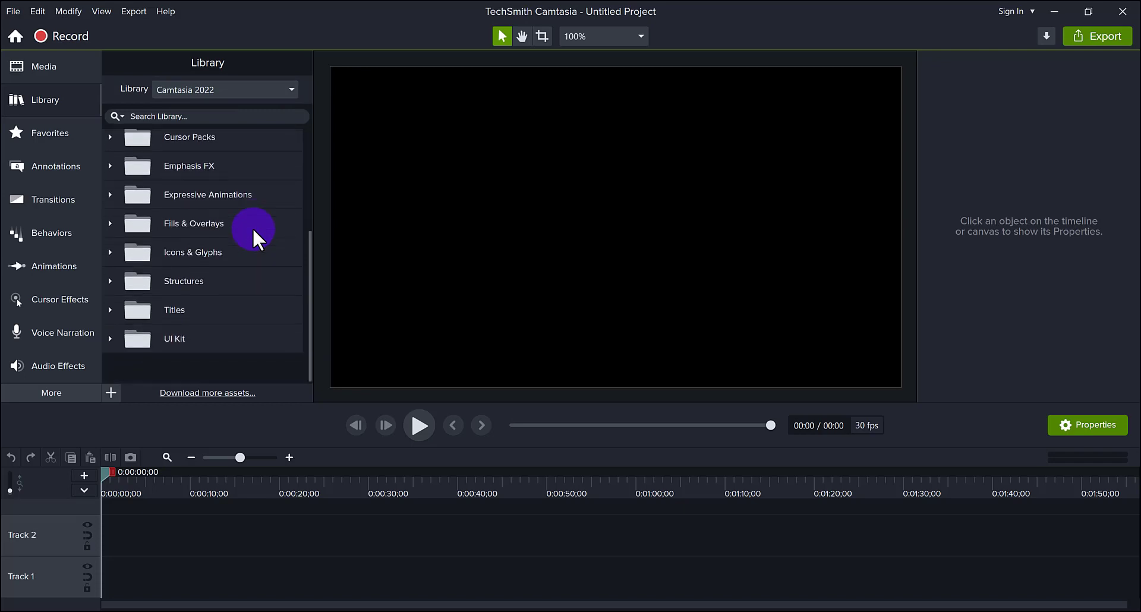
{"action": "scroll", "coordinate": [252, 228], "scroll_direction": "up", "scroll_amount": 2}
Show the available cursor effects and look through the visual effects, including Blend Mode, Cursor Path Creator, Outline Edges and Spotlight
{"action": "left_click", "coordinate": [56, 301]}
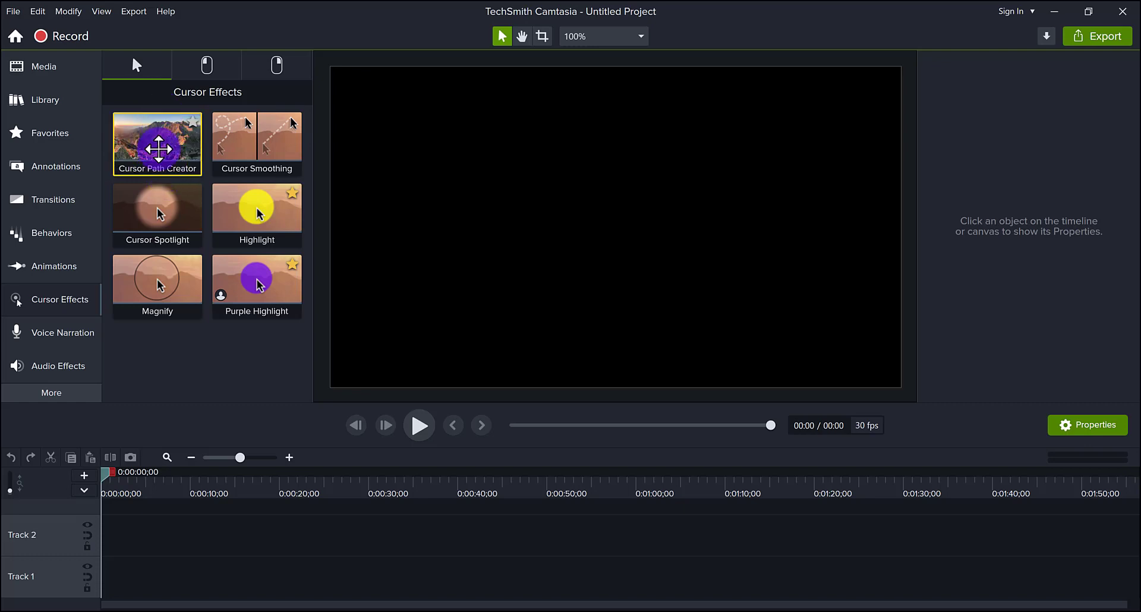
{"action": "left_click", "coordinate": [51, 392]}
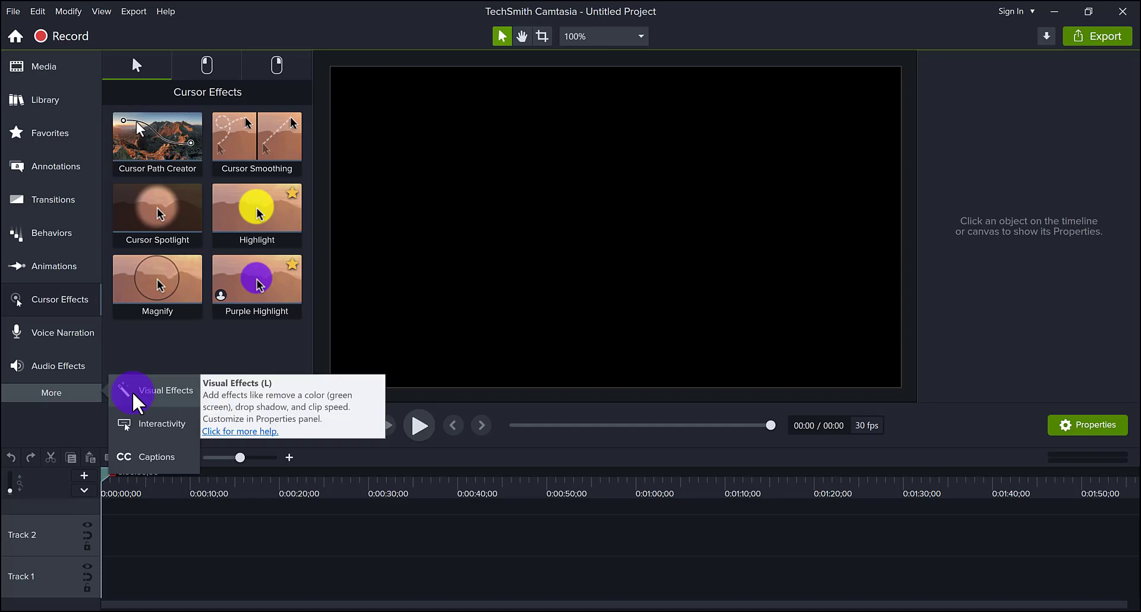
{"action": "left_click", "coordinate": [54, 399]}
{"action": "left_click", "coordinate": [52, 395]}
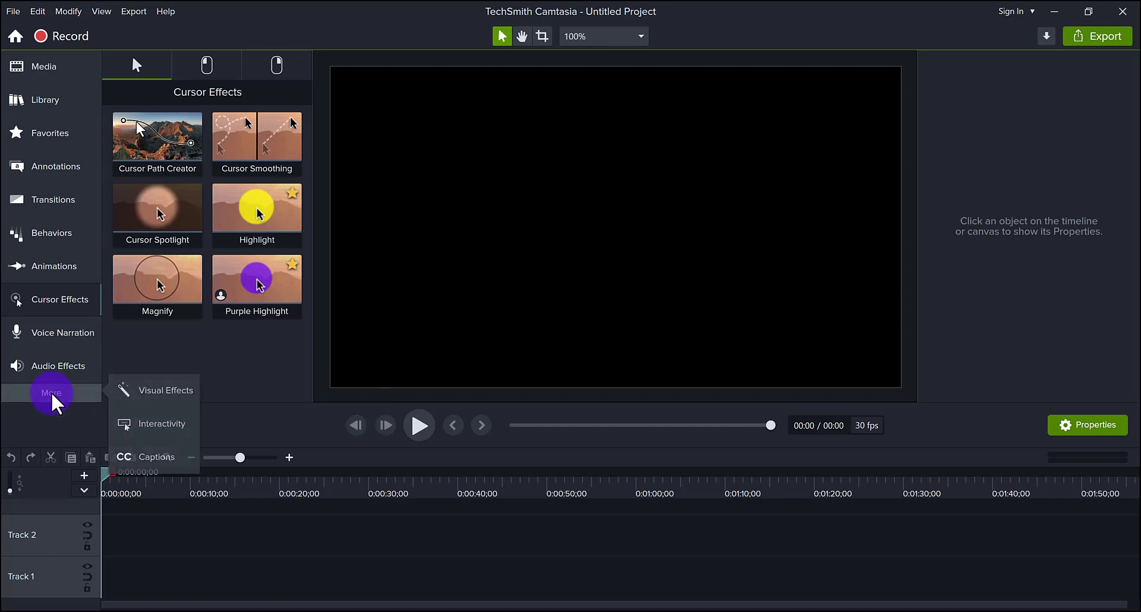
{"action": "left_click", "coordinate": [127, 394]}
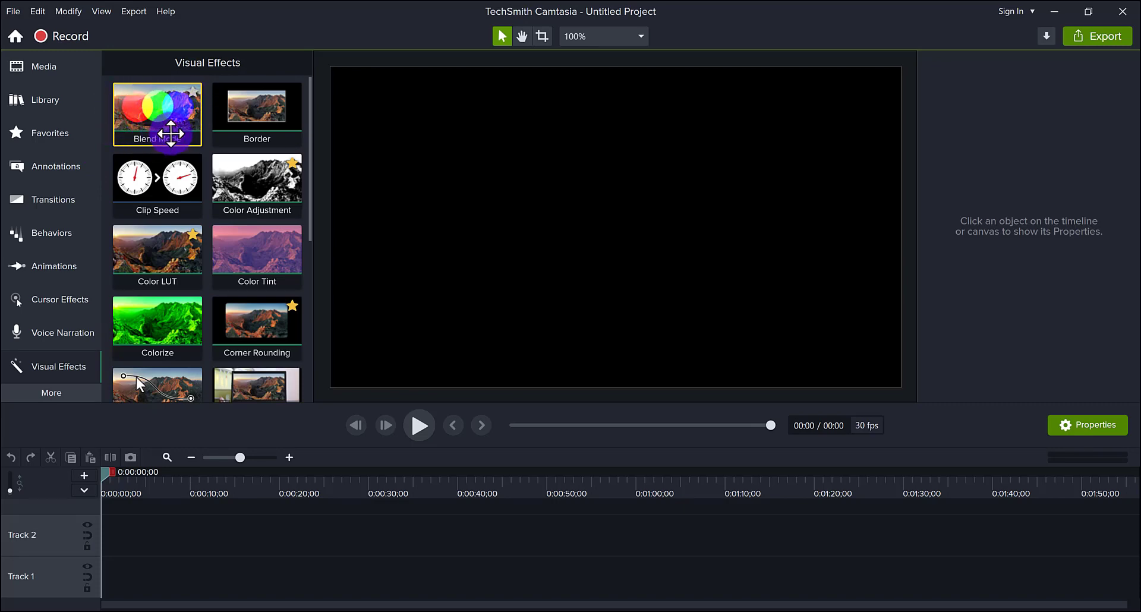
{"action": "scroll", "coordinate": [187, 121], "scroll_direction": "down", "scroll_amount": 3}
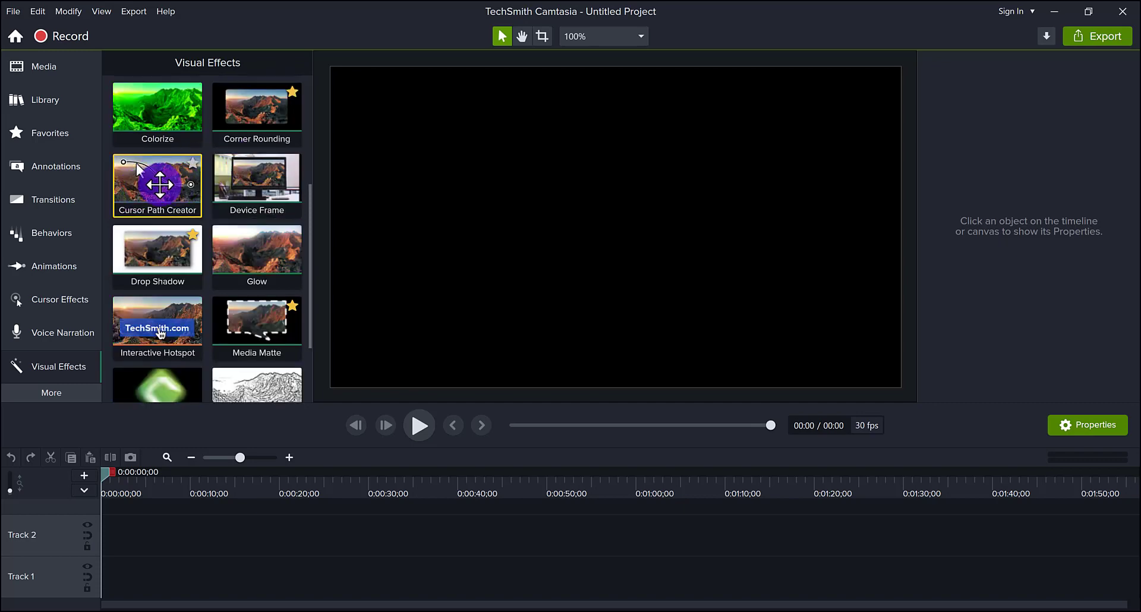
{"action": "scroll", "coordinate": [172, 176], "scroll_direction": "down", "scroll_amount": 2}
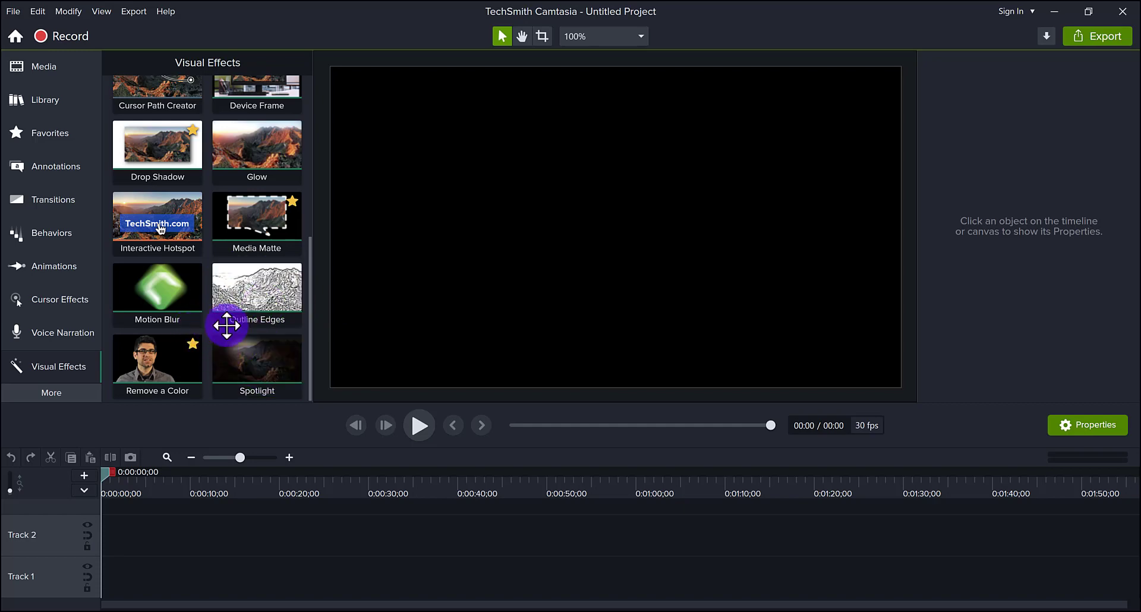
Return to the Camtasia 2022 library, look through the music tracks in the Audio folder, and collapse it
{"action": "left_click", "coordinate": [40, 100]}
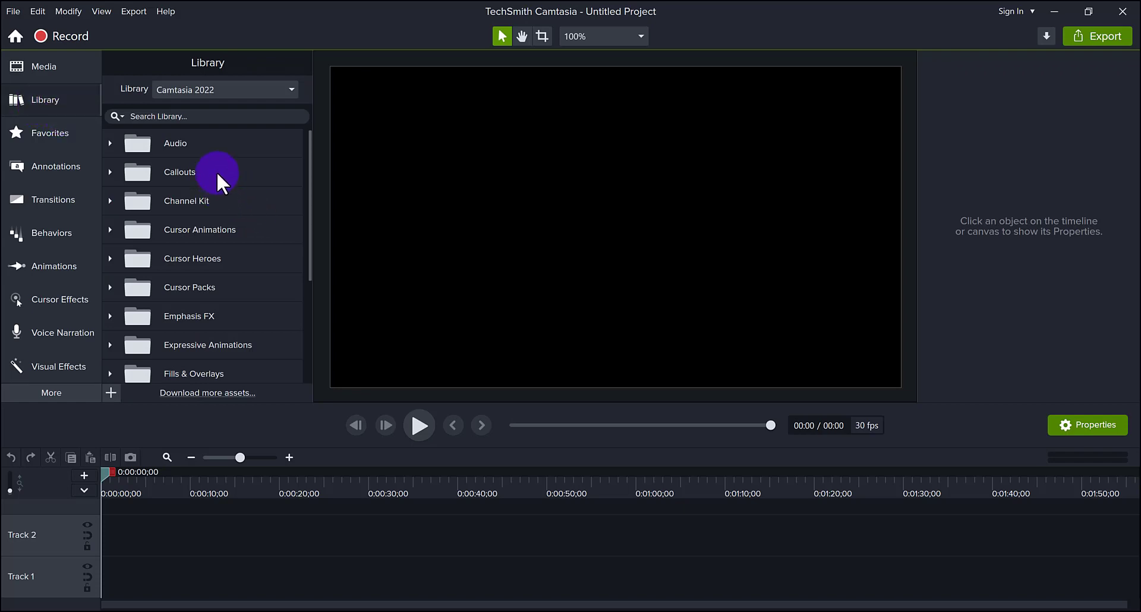
{"action": "left_click", "coordinate": [110, 143]}
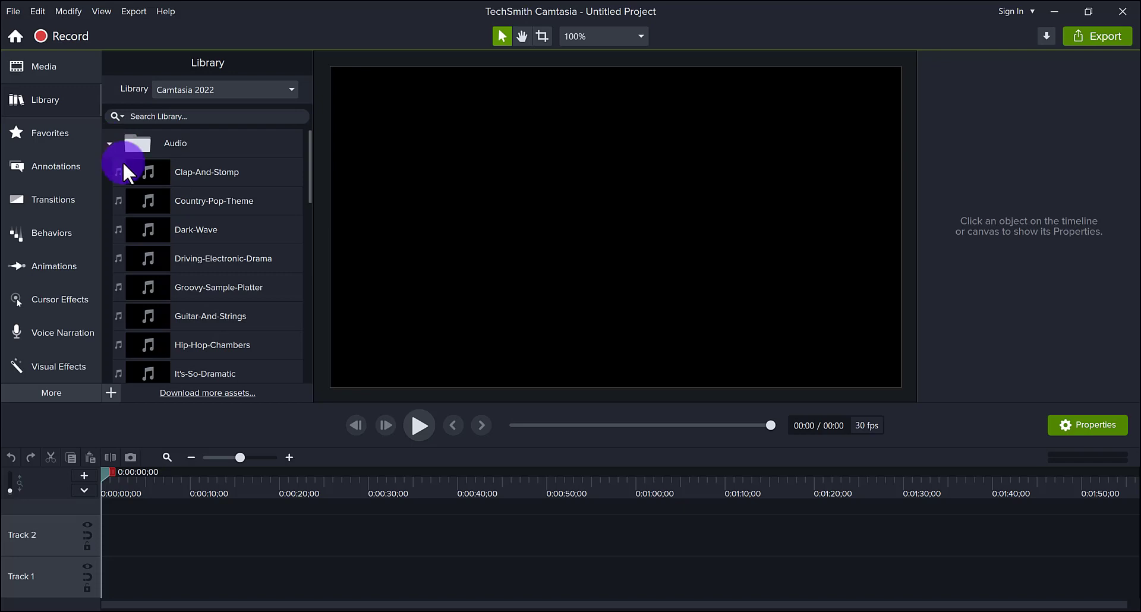
{"action": "scroll", "coordinate": [224, 205], "scroll_direction": "down", "scroll_amount": 4}
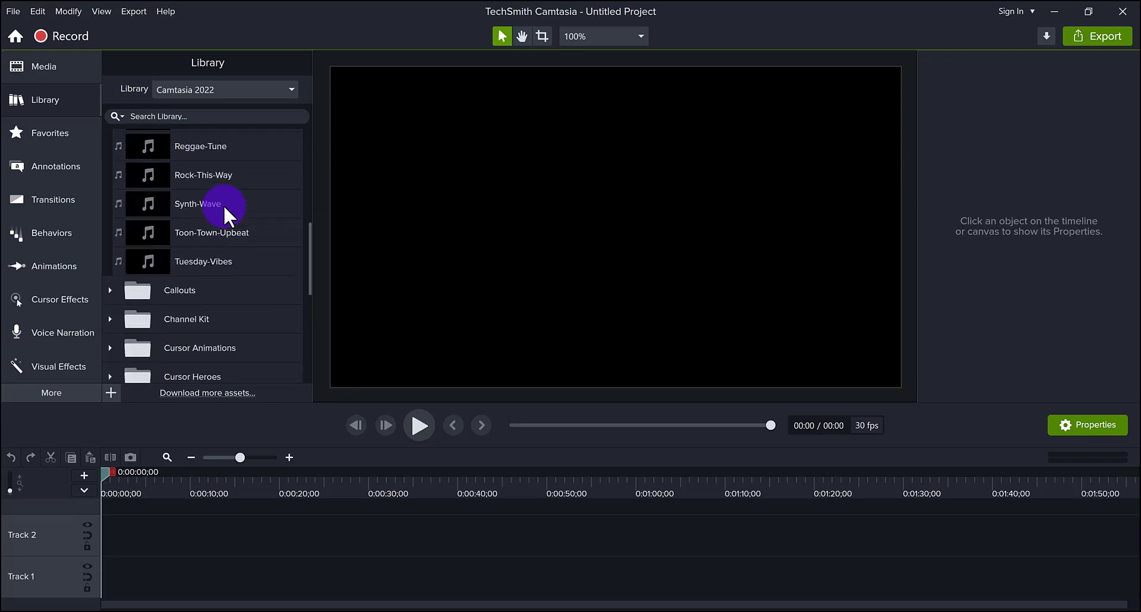
{"action": "scroll", "coordinate": [223, 205], "scroll_direction": "up", "scroll_amount": 4}
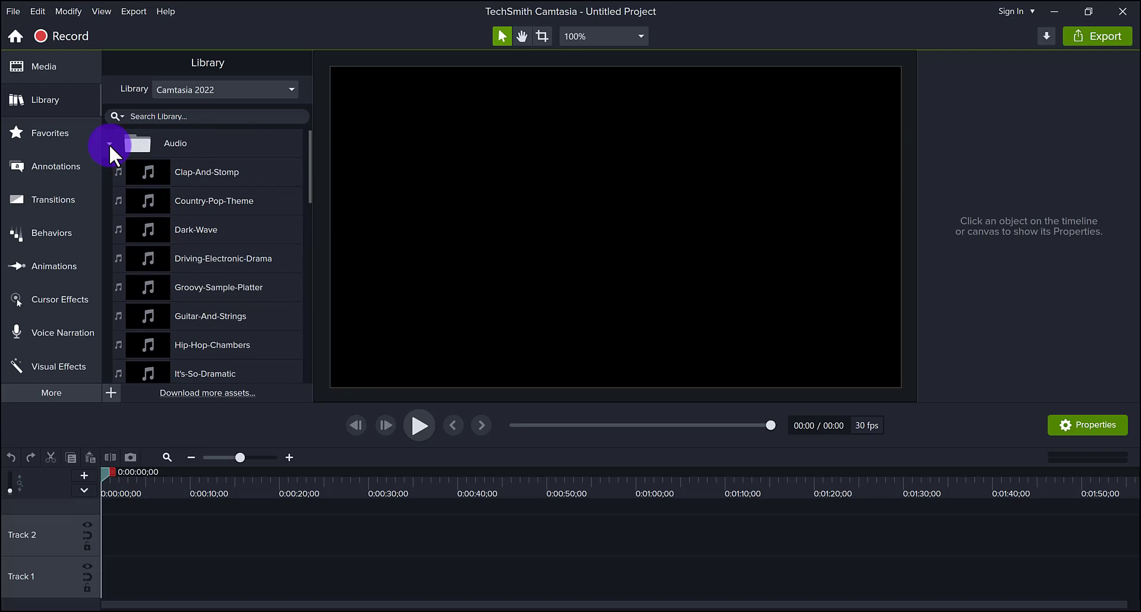
{"action": "left_click", "coordinate": [108, 144]}
Expand the Callouts folder, look through the assets in its Counters subfolder, and collapse that subfolder
{"action": "left_click", "coordinate": [108, 170]}
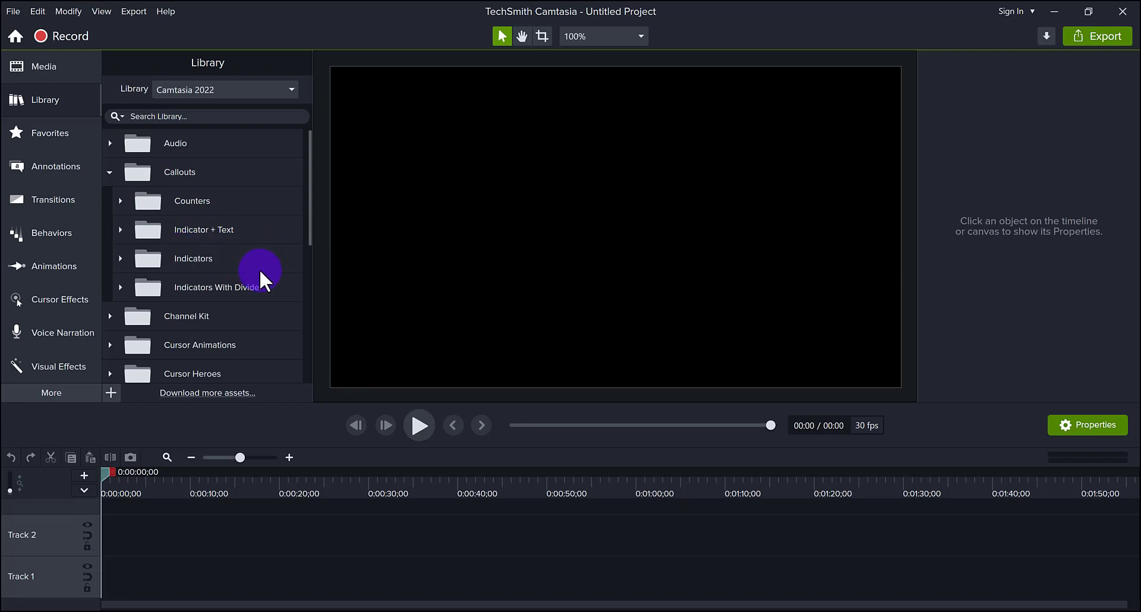
{"action": "left_click", "coordinate": [120, 199]}
{"action": "scroll", "coordinate": [205, 261], "scroll_direction": "down", "scroll_amount": 2}
{"action": "scroll", "coordinate": [205, 262], "scroll_direction": "down", "scroll_amount": 3}
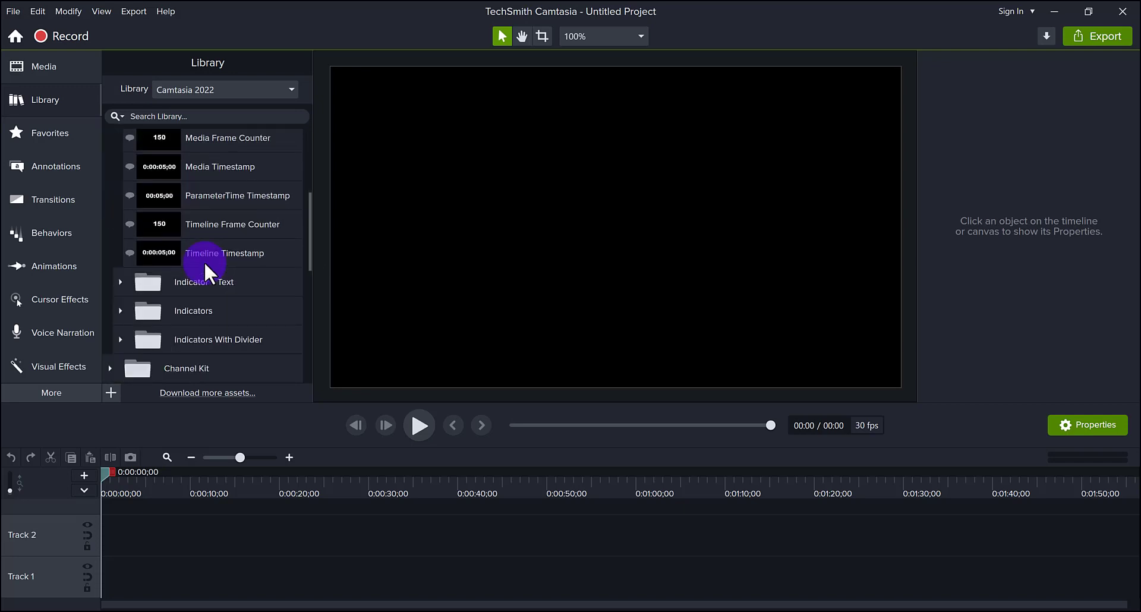
{"action": "scroll", "coordinate": [204, 262], "scroll_direction": "up", "scroll_amount": 5}
{"action": "left_click", "coordinate": [120, 201]}
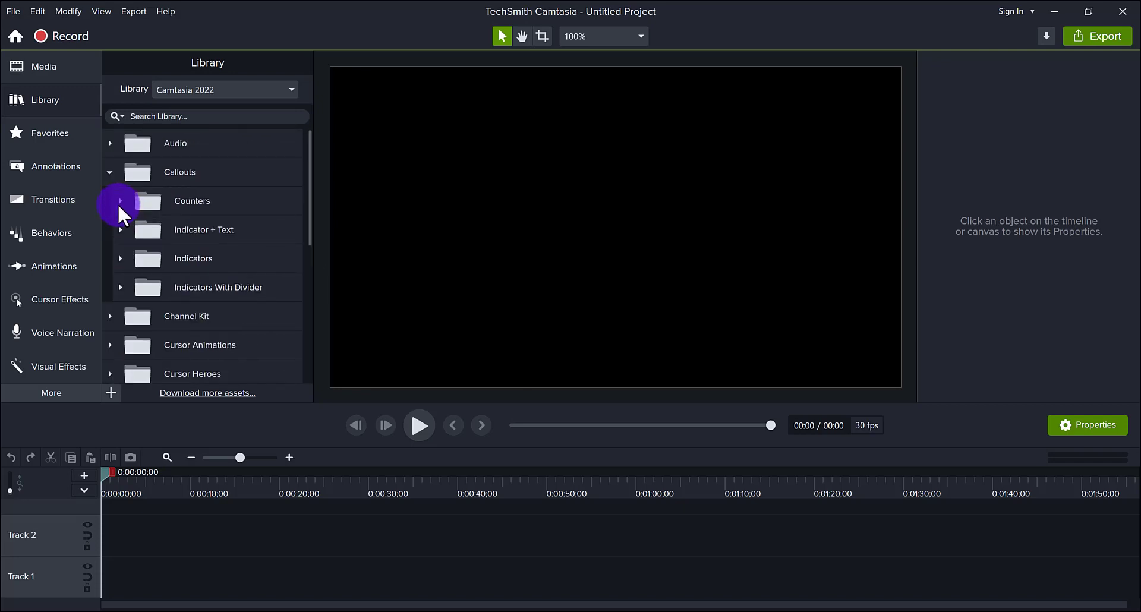
Look through the callouts in the DIY Examples subfolder of Indicator + Text
{"action": "left_click", "coordinate": [120, 230]}
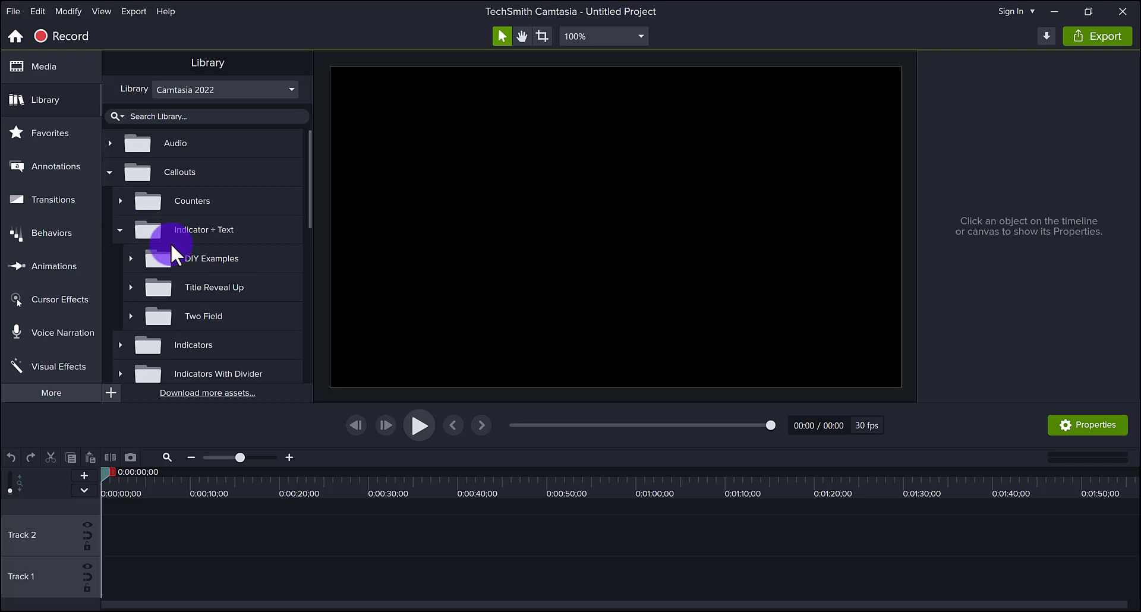
{"action": "left_click", "coordinate": [130, 258]}
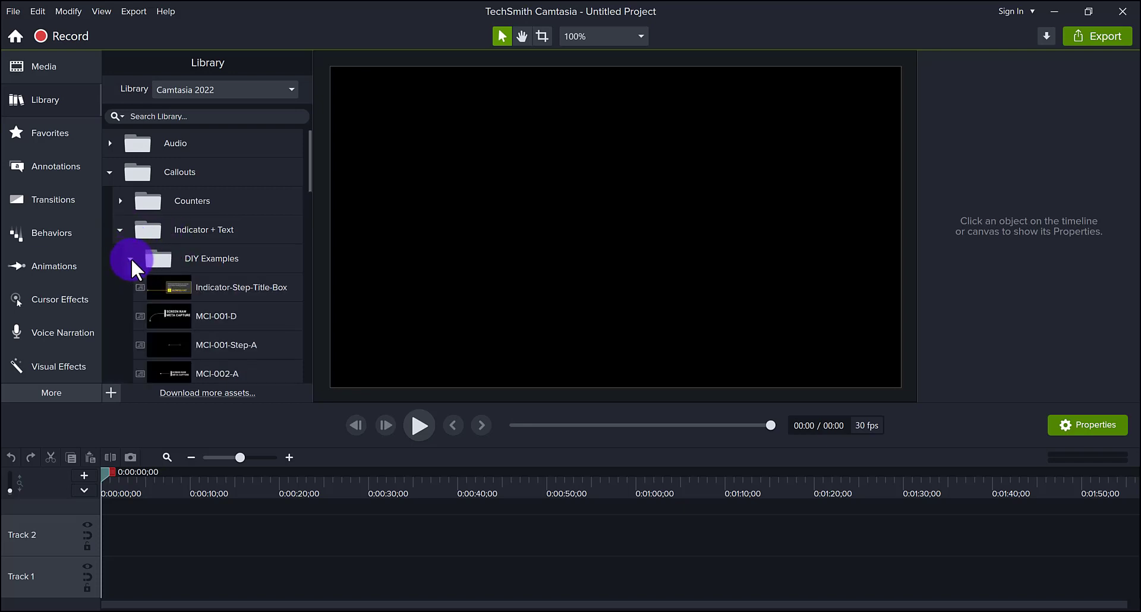
{"action": "scroll", "coordinate": [130, 258], "scroll_direction": "down", "scroll_amount": 2}
{"action": "scroll", "coordinate": [131, 258], "scroll_direction": "down", "scroll_amount": 3}
{"action": "scroll", "coordinate": [131, 258], "scroll_direction": "up", "scroll_amount": 5}
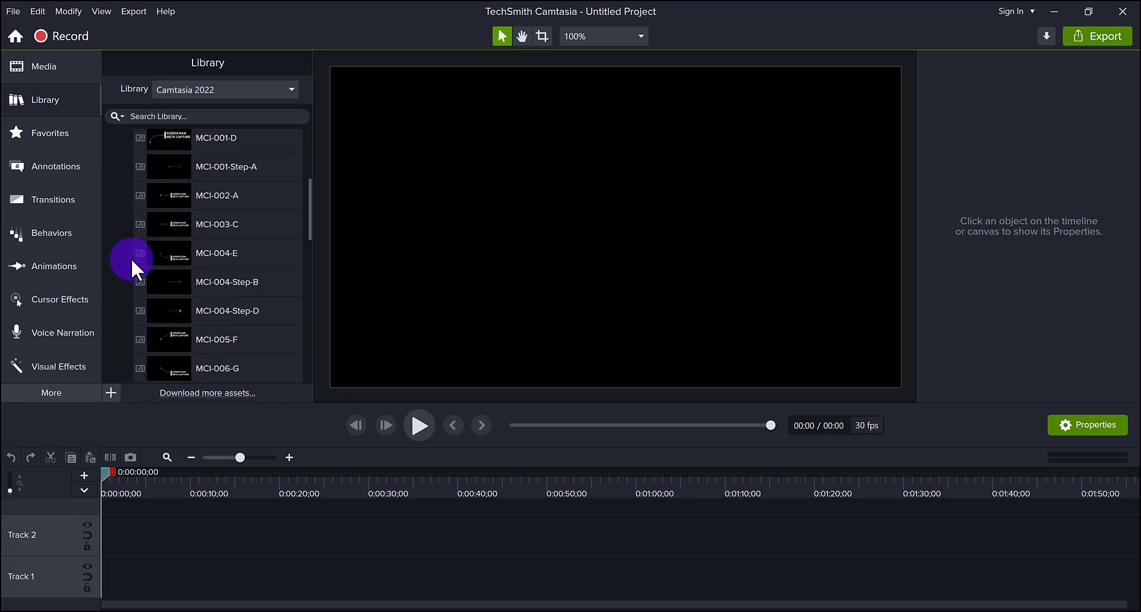
Collapse DIY Examples, look through the callouts in the Title Reveal Up subfolder, and collapse it
{"action": "left_click", "coordinate": [129, 211]}
{"action": "left_click", "coordinate": [130, 216]}
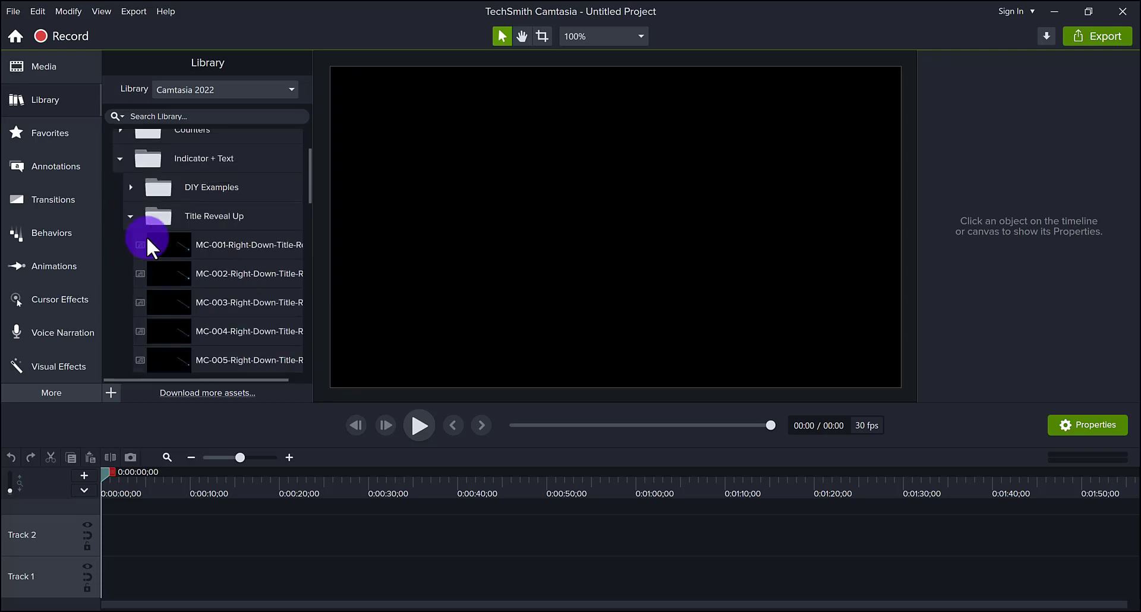
{"action": "scroll", "coordinate": [170, 256], "scroll_direction": "down", "scroll_amount": 3}
{"action": "scroll", "coordinate": [170, 256], "scroll_direction": "down", "scroll_amount": 3}
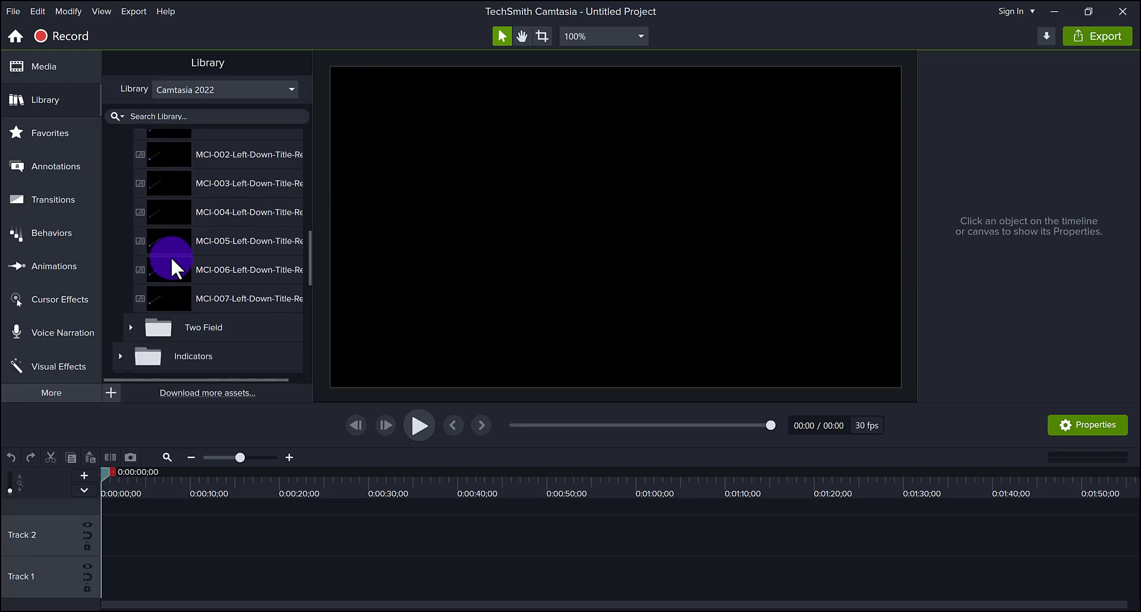
{"action": "scroll", "coordinate": [170, 255], "scroll_direction": "up", "scroll_amount": 4}
{"action": "scroll", "coordinate": [170, 256], "scroll_direction": "up", "scroll_amount": 1}
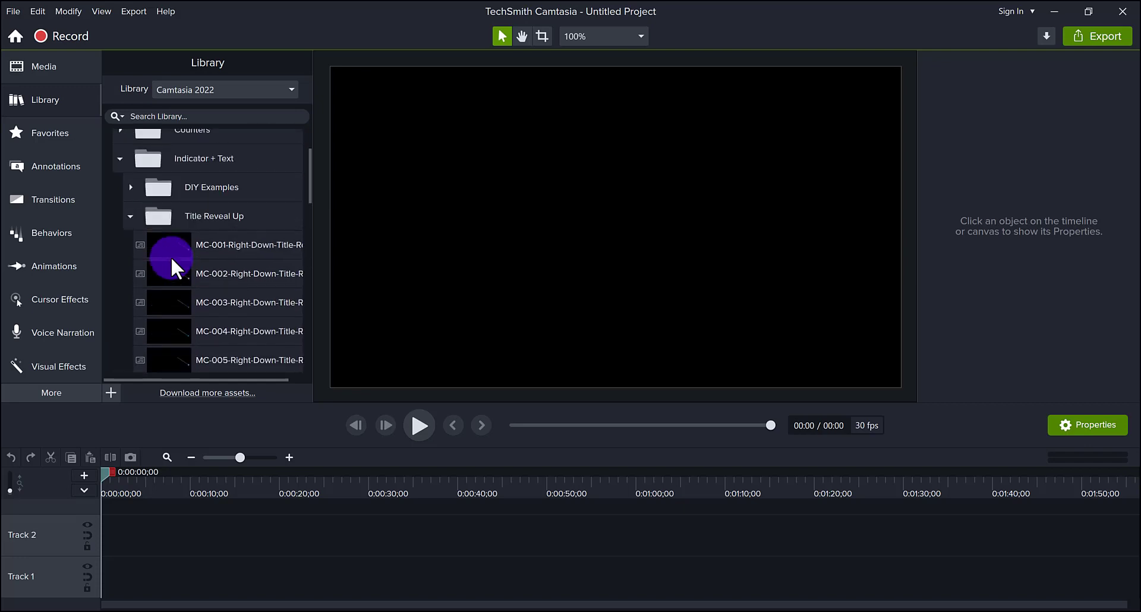
{"action": "left_click", "coordinate": [130, 215]}
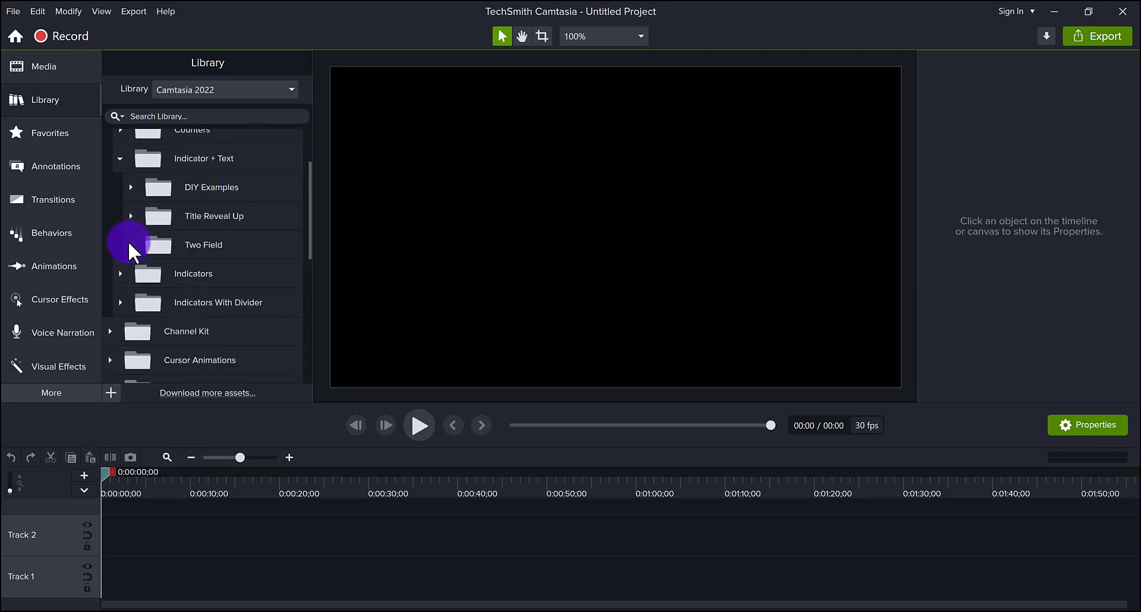
Look through the Two Field subfolder and its MCI-001 callouts, and collapse them along with the Indicator + Text folder
{"action": "left_click", "coordinate": [131, 245]}
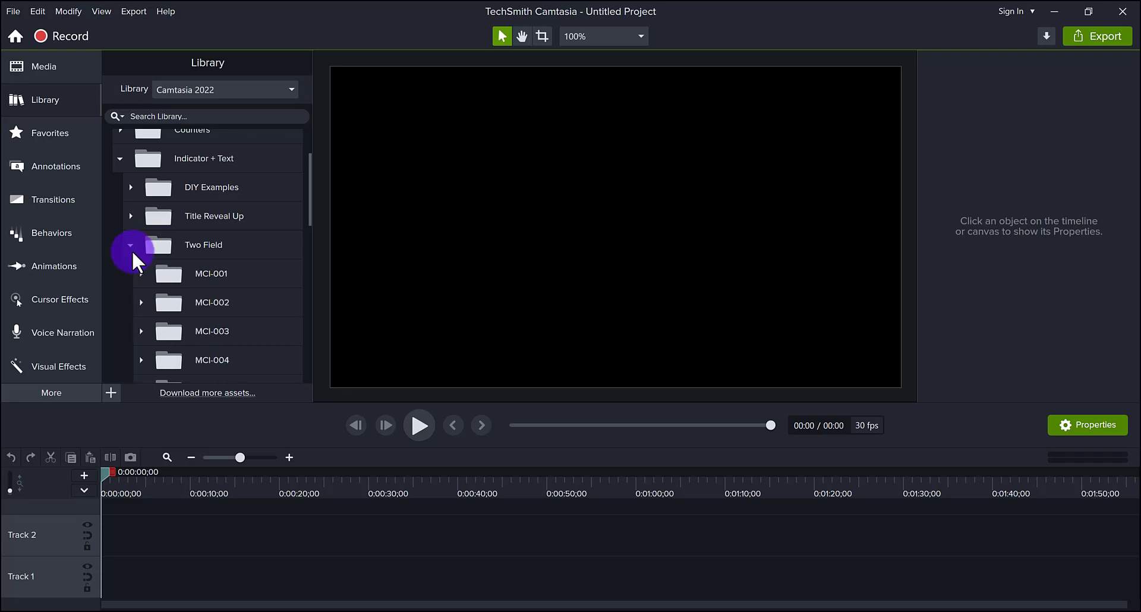
{"action": "scroll", "coordinate": [143, 238], "scroll_direction": "down", "scroll_amount": 1}
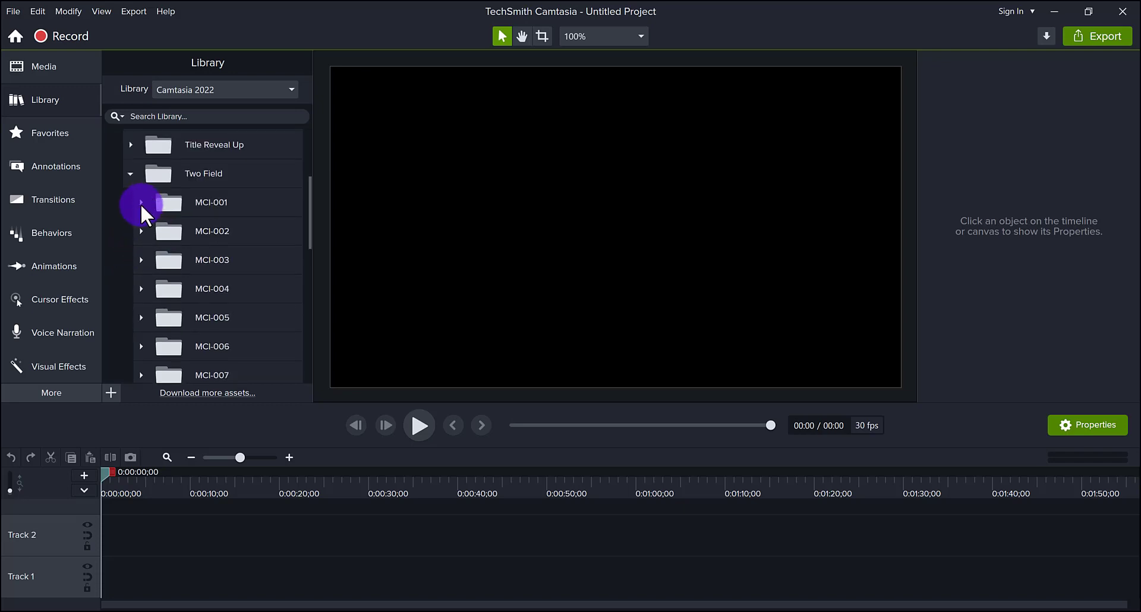
{"action": "left_click", "coordinate": [141, 202]}
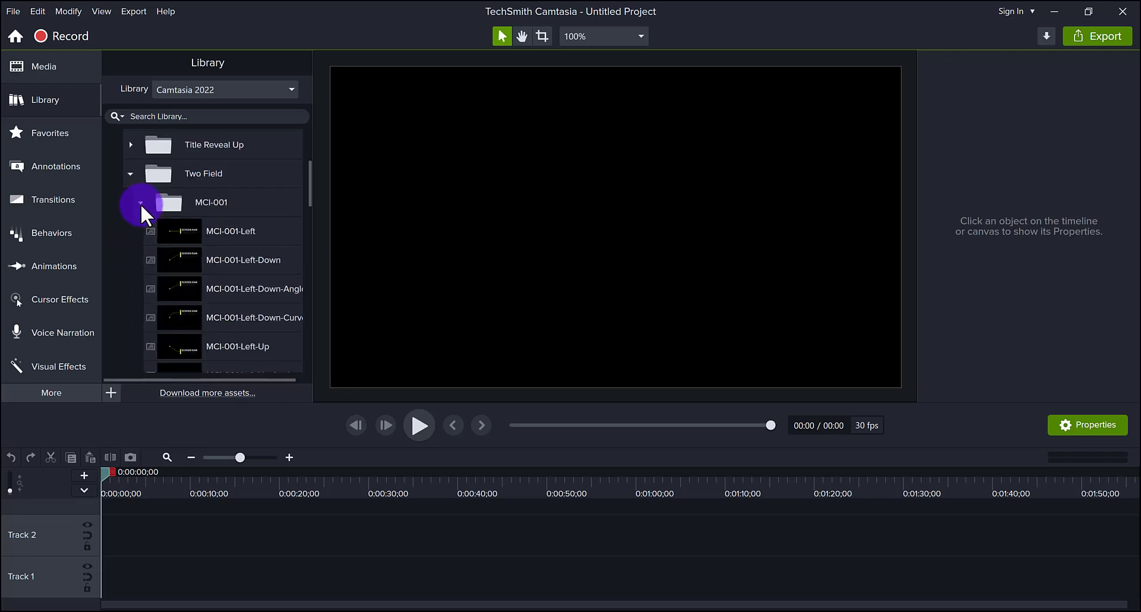
{"action": "left_click", "coordinate": [141, 202]}
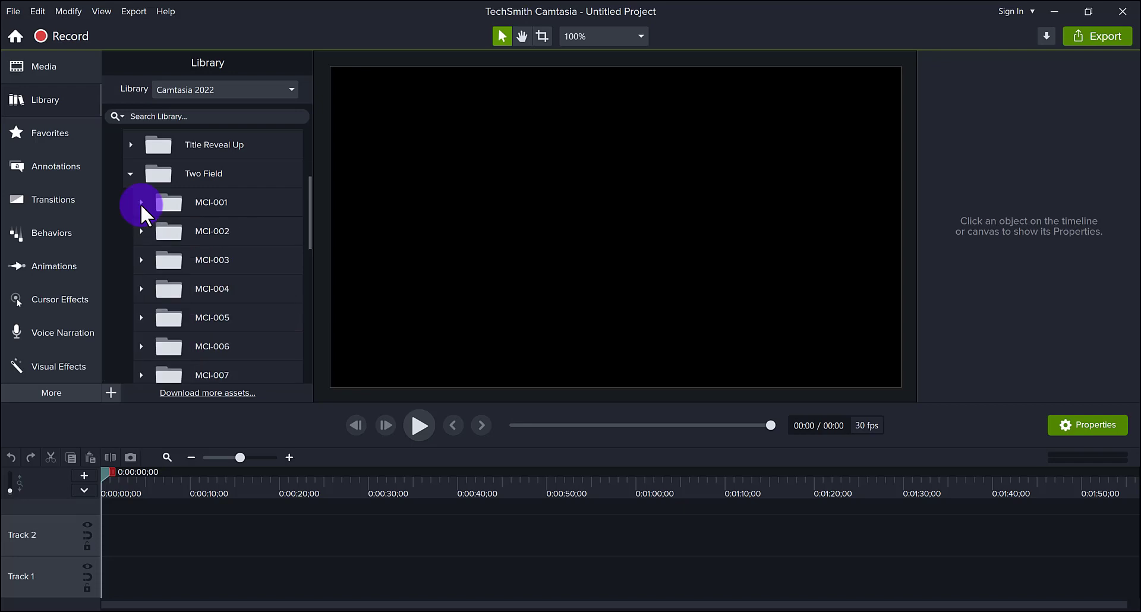
{"action": "left_click", "coordinate": [130, 174]}
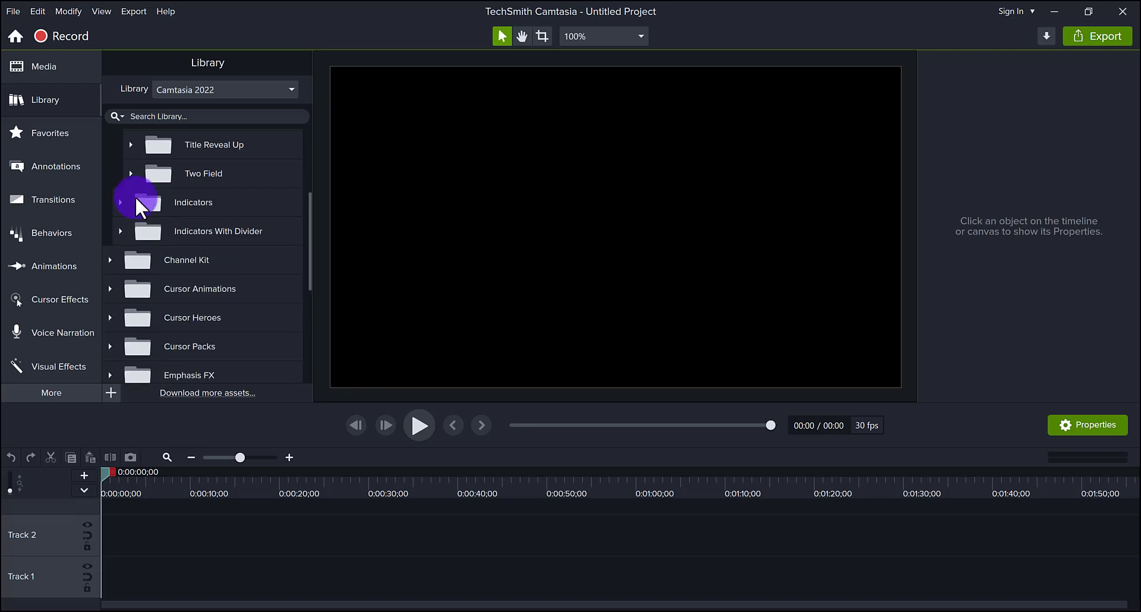
{"action": "scroll", "coordinate": [134, 196], "scroll_direction": "up", "scroll_amount": 3}
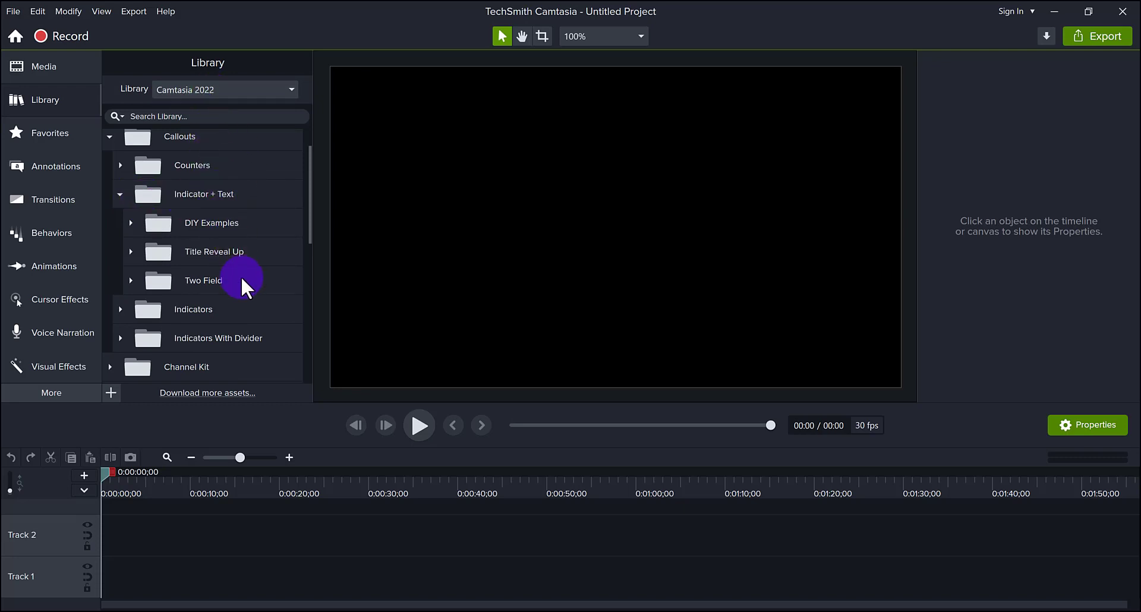
{"action": "left_click", "coordinate": [120, 193]}
Add the Countdown Frames counter from the Counters folder to Track 2 at about 14 seconds and preview its countdown
{"action": "left_click", "coordinate": [120, 165]}
{"action": "left_click", "coordinate": [176, 202]}
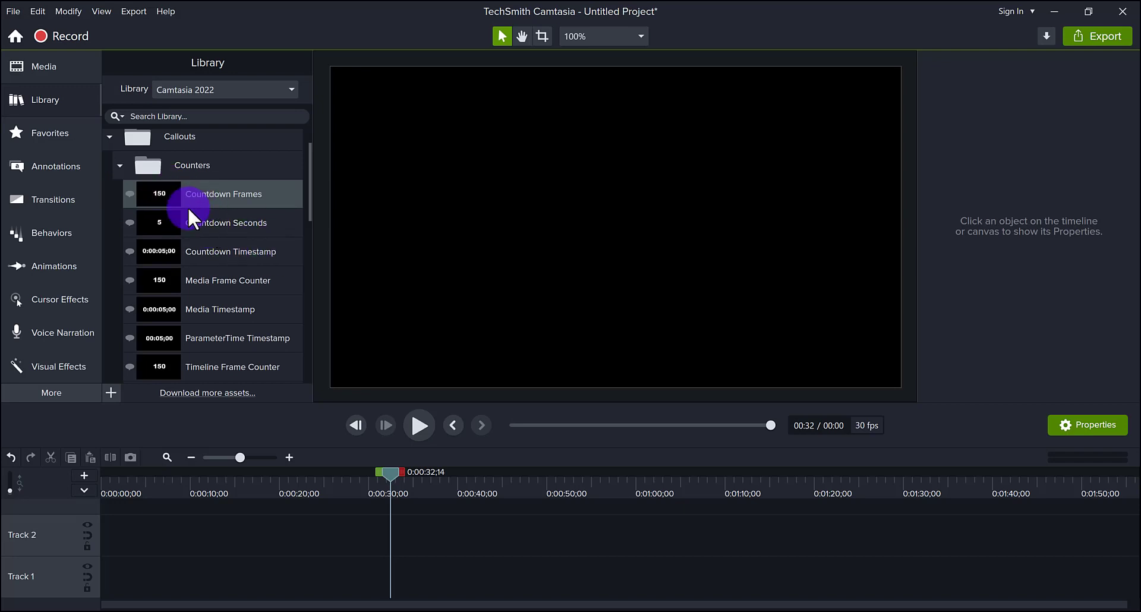
{"action": "left_click_drag", "start_coordinate": [187, 195], "coordinate": [223, 534]}
{"action": "left_click", "coordinate": [226, 478]}
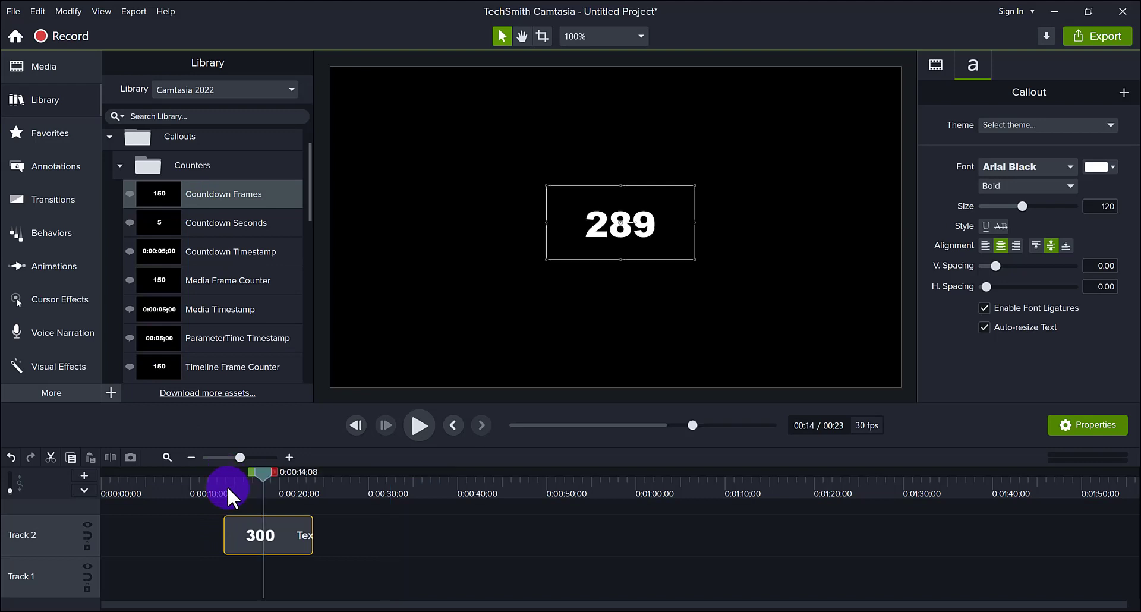
{"action": "left_click_drag", "start_coordinate": [227, 487], "coordinate": [240, 485]}
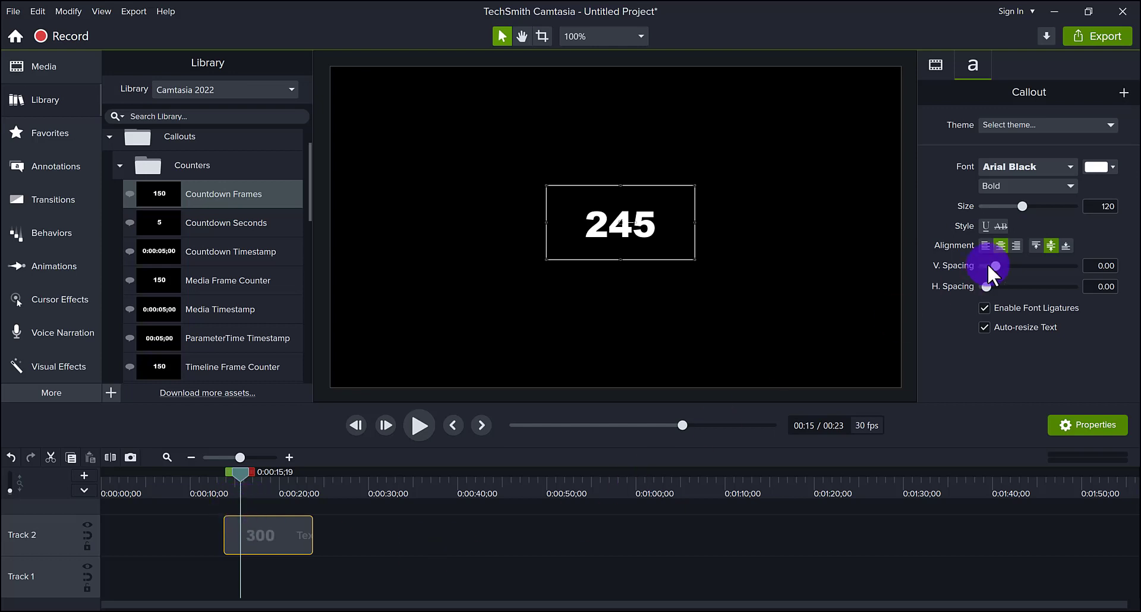
Set the countdown counter's font color to purple #7C50EC and deselect the clip
{"action": "left_click", "coordinate": [1108, 161]}
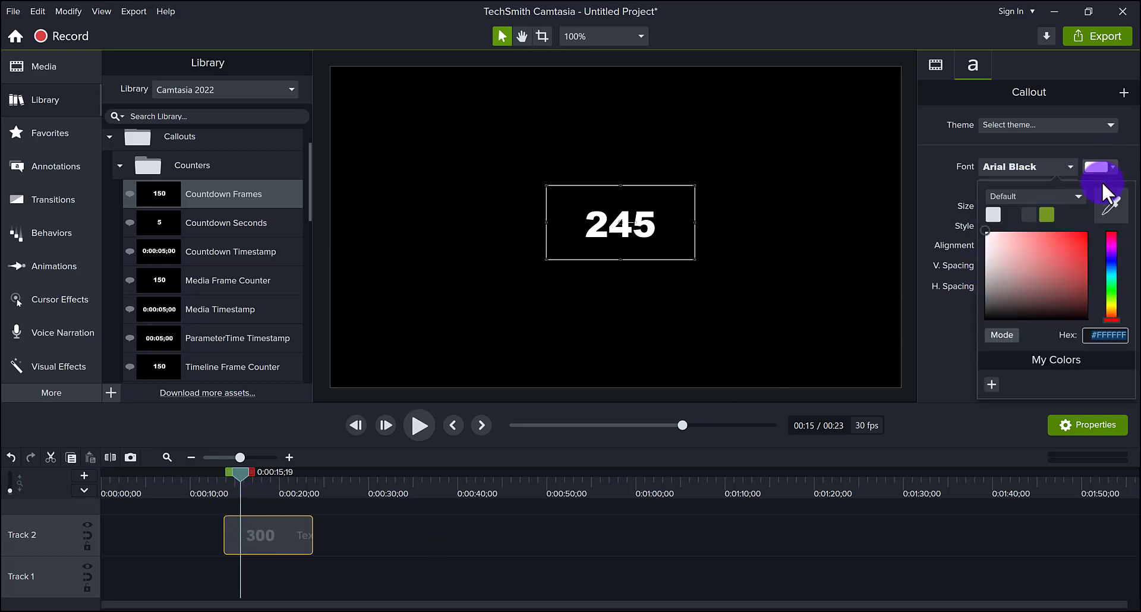
{"action": "left_click", "coordinate": [1111, 256]}
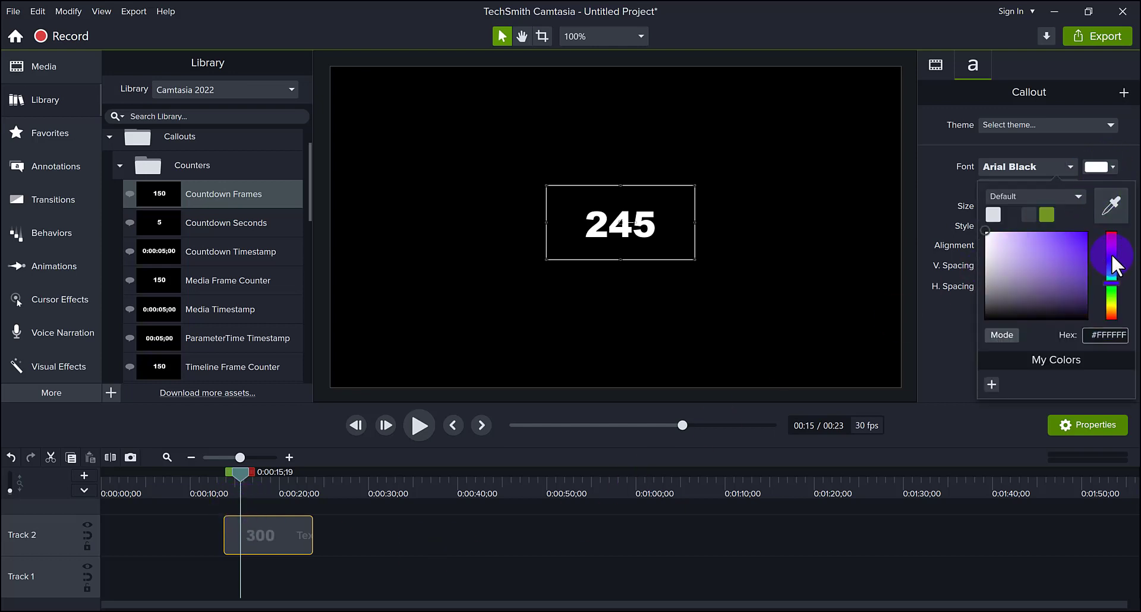
{"action": "left_click", "coordinate": [1070, 244]}
{"action": "left_click_drag", "start_coordinate": [1069, 244], "coordinate": [1054, 236]}
{"action": "left_click", "coordinate": [621, 568]}
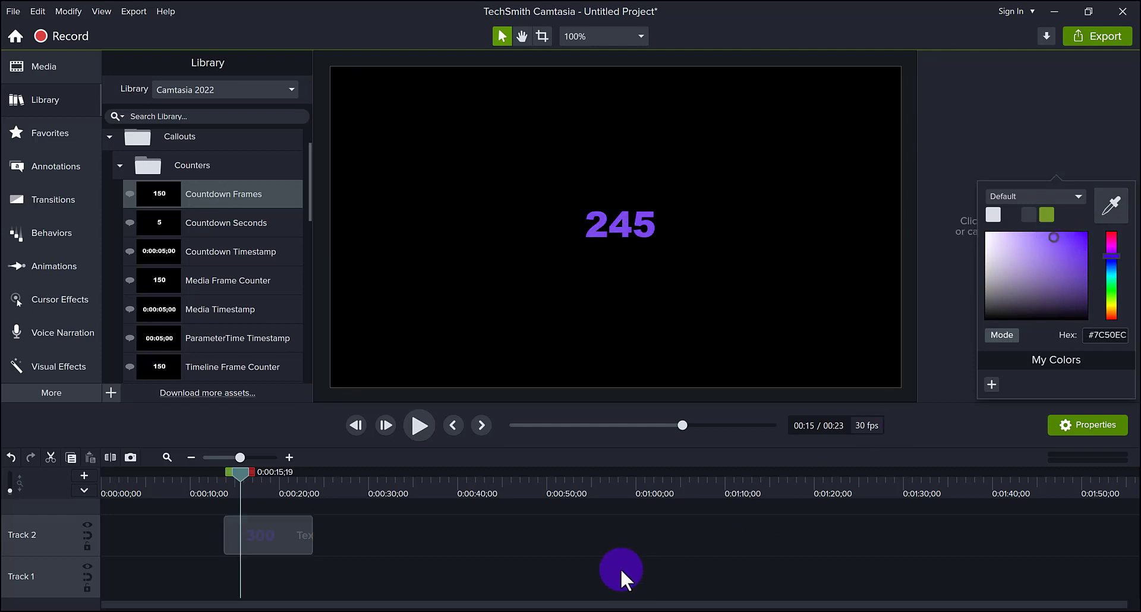
Save the purple counter clip to the Essetino Assets library under the name Purple Countdown Timer
{"action": "left_click", "coordinate": [276, 539]}
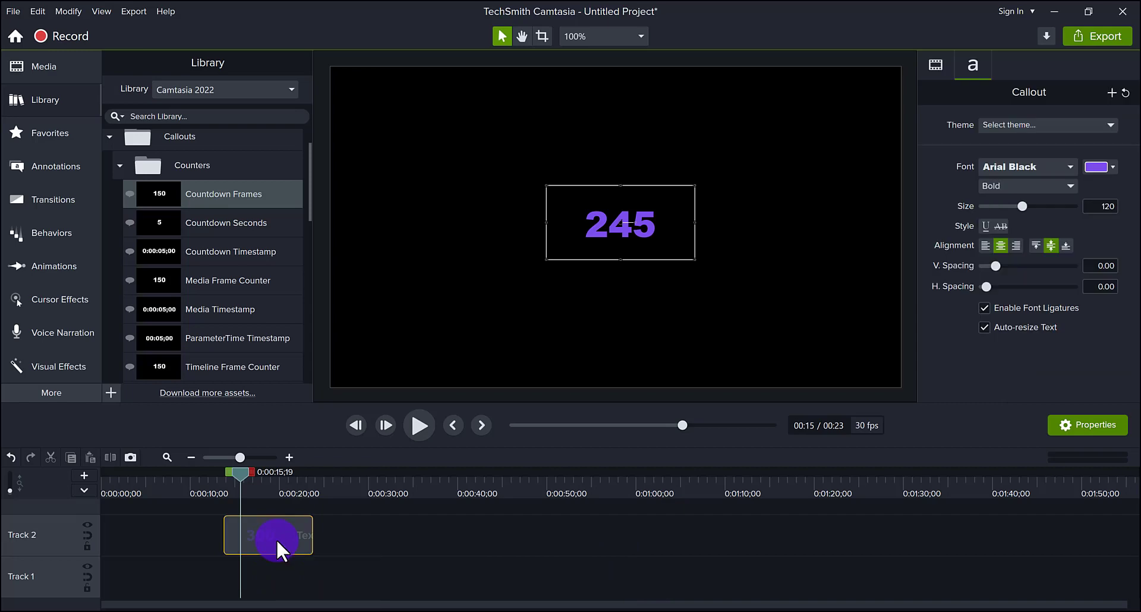
{"action": "right_click", "coordinate": [276, 540]}
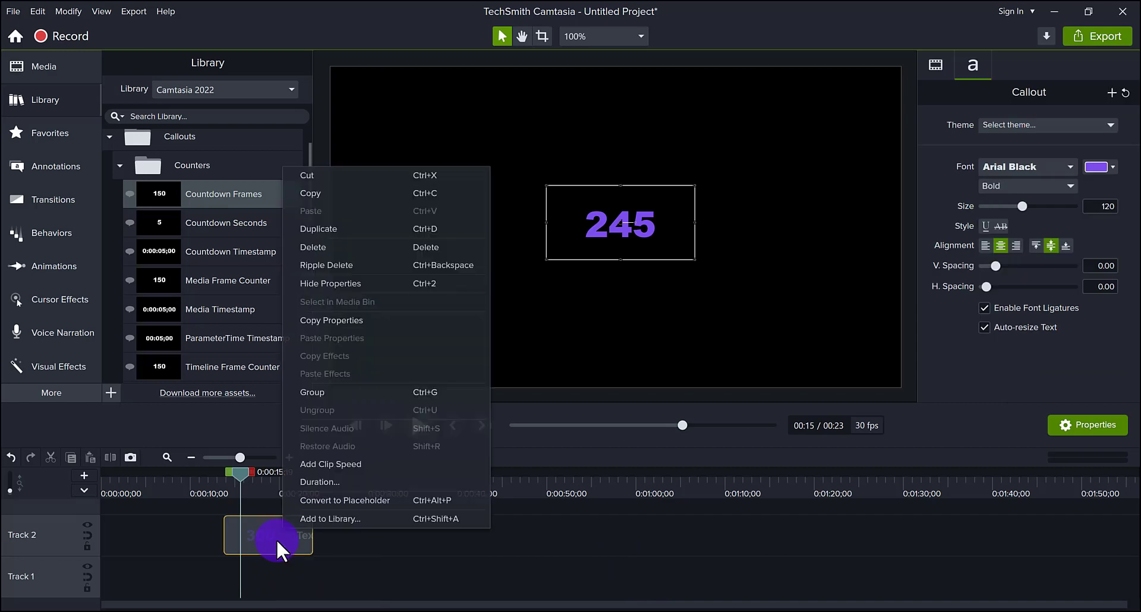
{"action": "left_click", "coordinate": [309, 515]}
{"action": "left_click", "coordinate": [586, 293]}
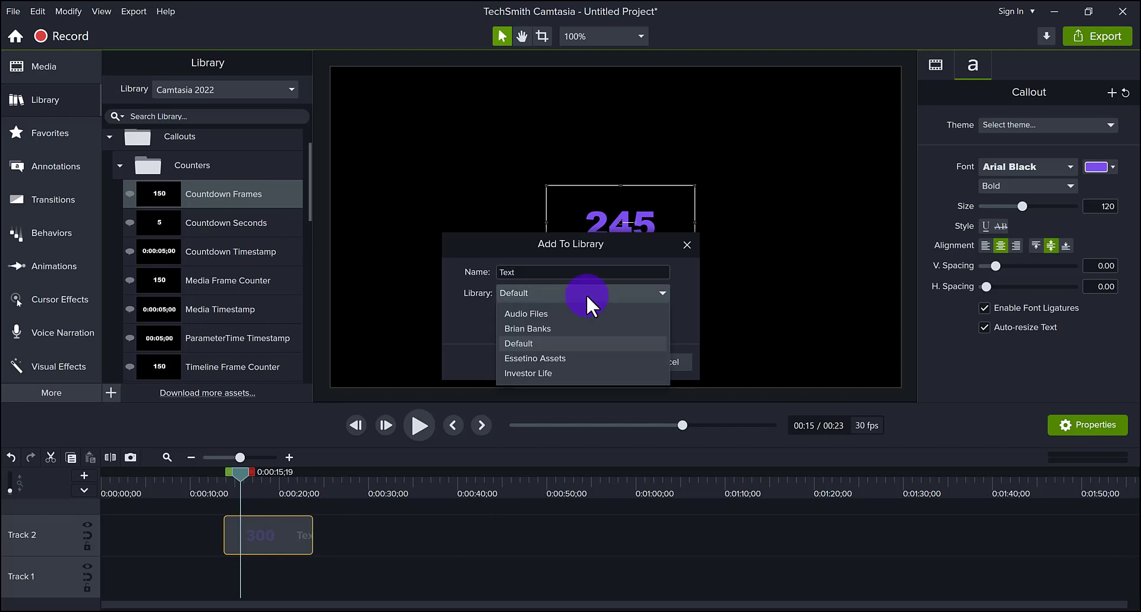
{"action": "left_click", "coordinate": [581, 357]}
{"action": "double_click", "coordinate": [523, 272]}
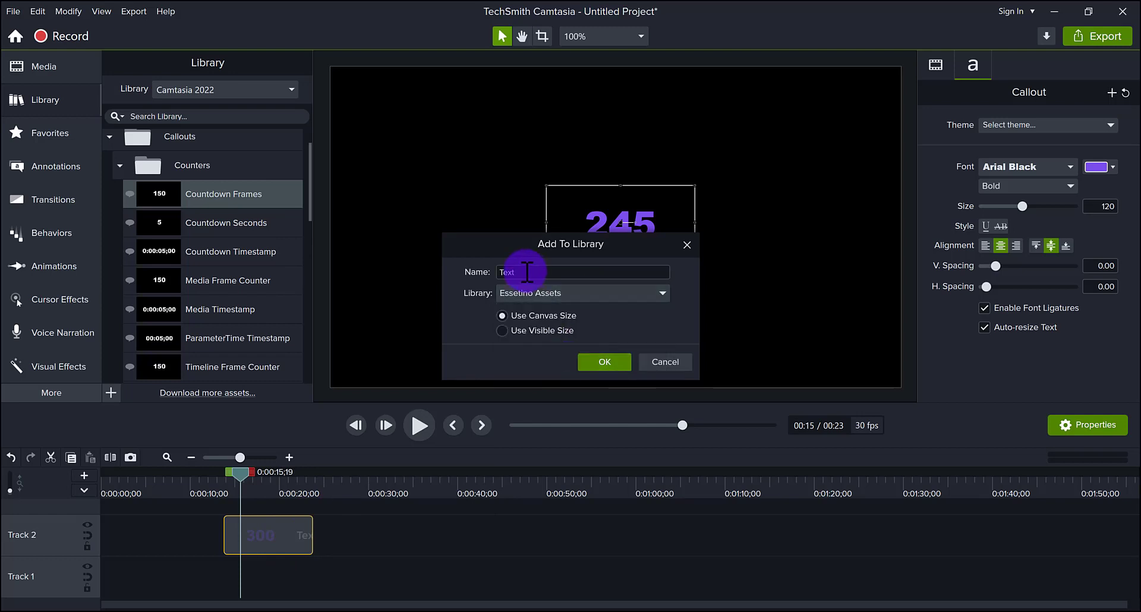
{"action": "type", "text": "Purple Countdown Timer"}
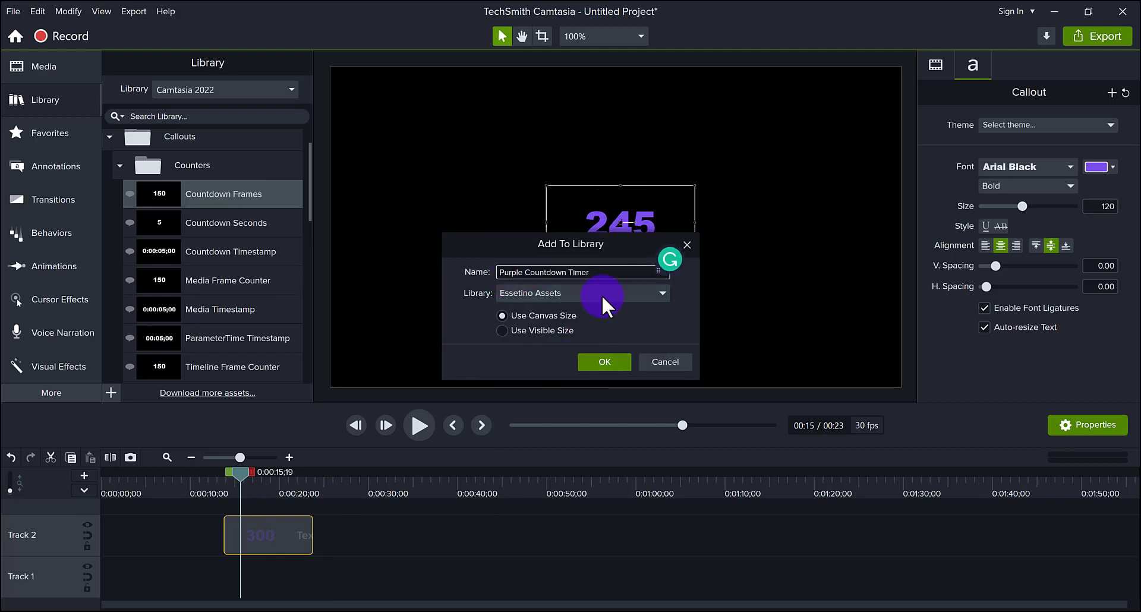
{"action": "left_click", "coordinate": [592, 361]}
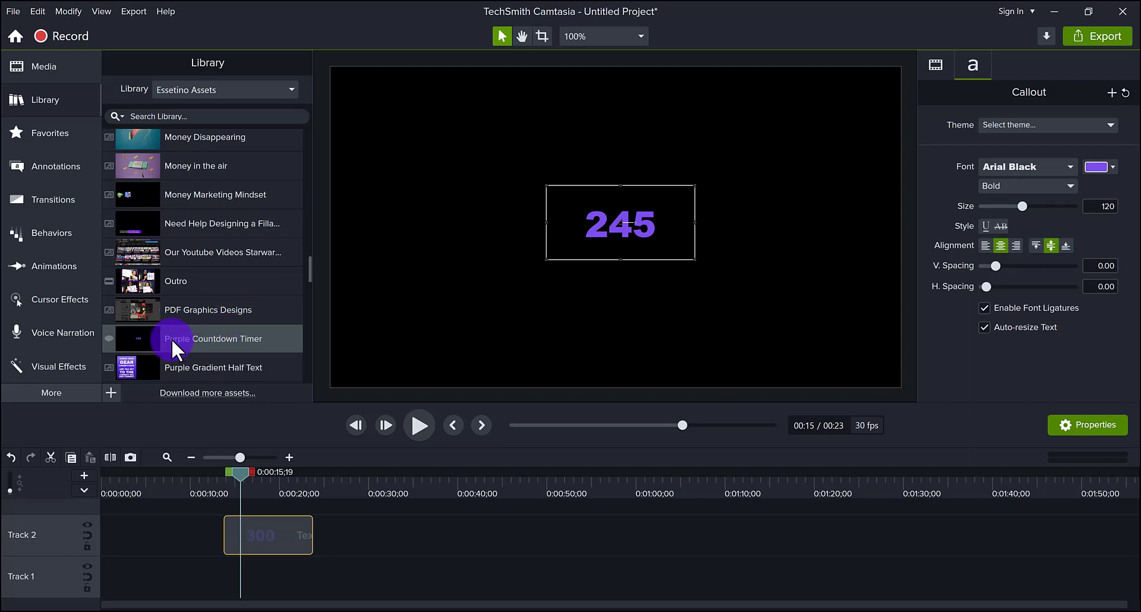
Add Purple Countdown Timer from the Essetino Assets library to Track 2 at about 38 seconds and preview it
{"action": "left_click_drag", "start_coordinate": [171, 338], "coordinate": [454, 542]}
{"action": "mouse_move", "coordinate": [447, 485]}
{"action": "left_mouse_down"}
{"action": "mouse_move", "coordinate": [554, 502]}
{"action": "mouse_move", "coordinate": [454, 501]}
{"action": "left_mouse_up"}
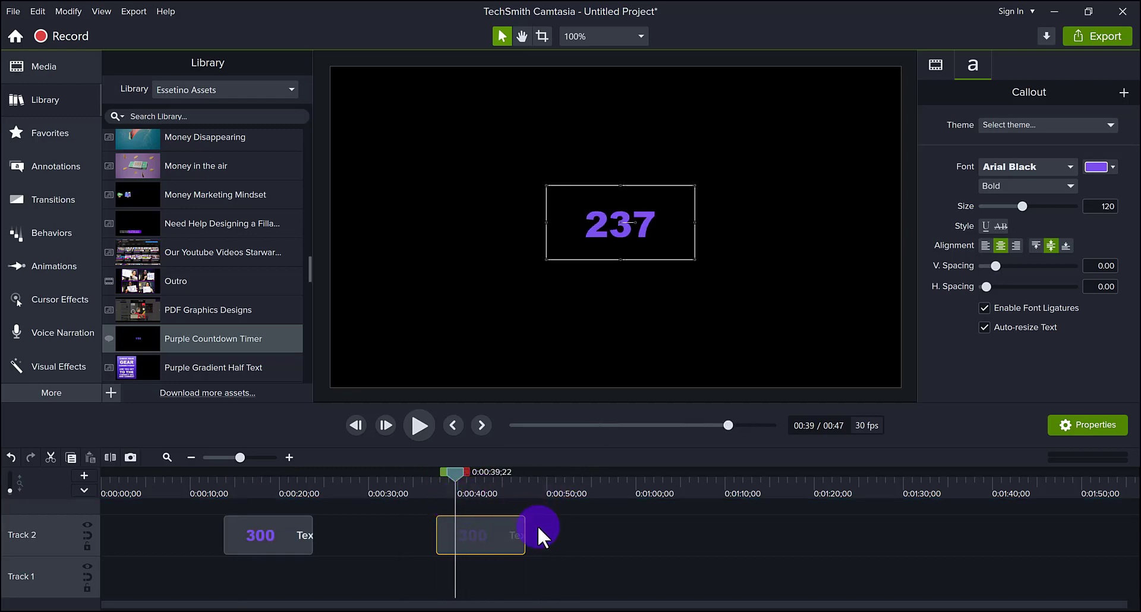
Switch back to the Camtasia 2022 library and collapse its Counters and Callouts folders
{"action": "left_click", "coordinate": [217, 92]}
{"action": "left_click", "coordinate": [220, 141]}
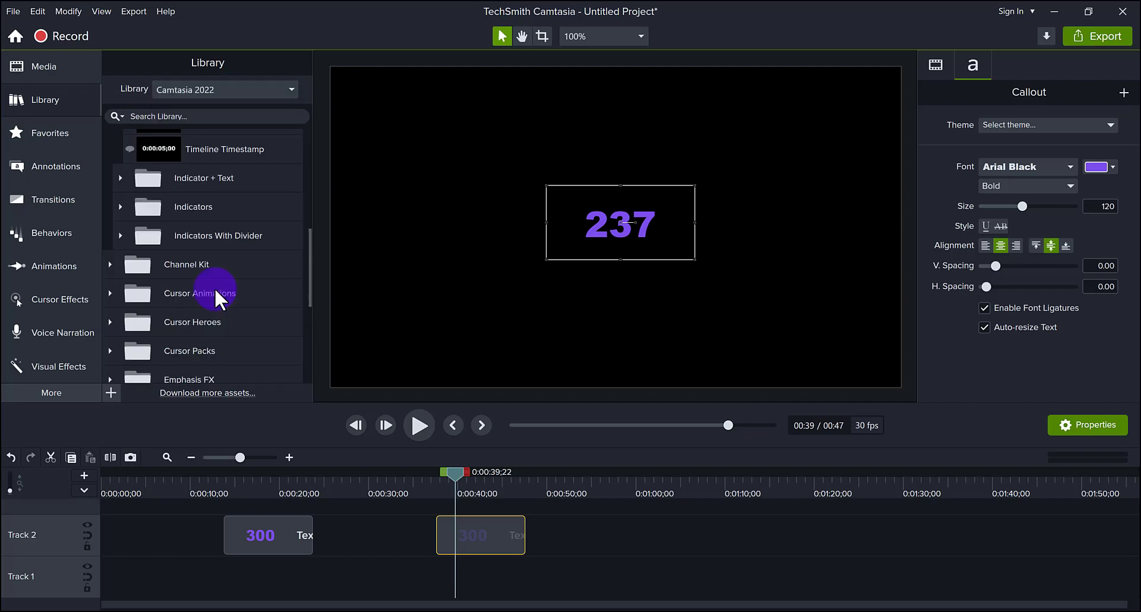
{"action": "scroll", "coordinate": [214, 288], "scroll_direction": "up", "scroll_amount": 5}
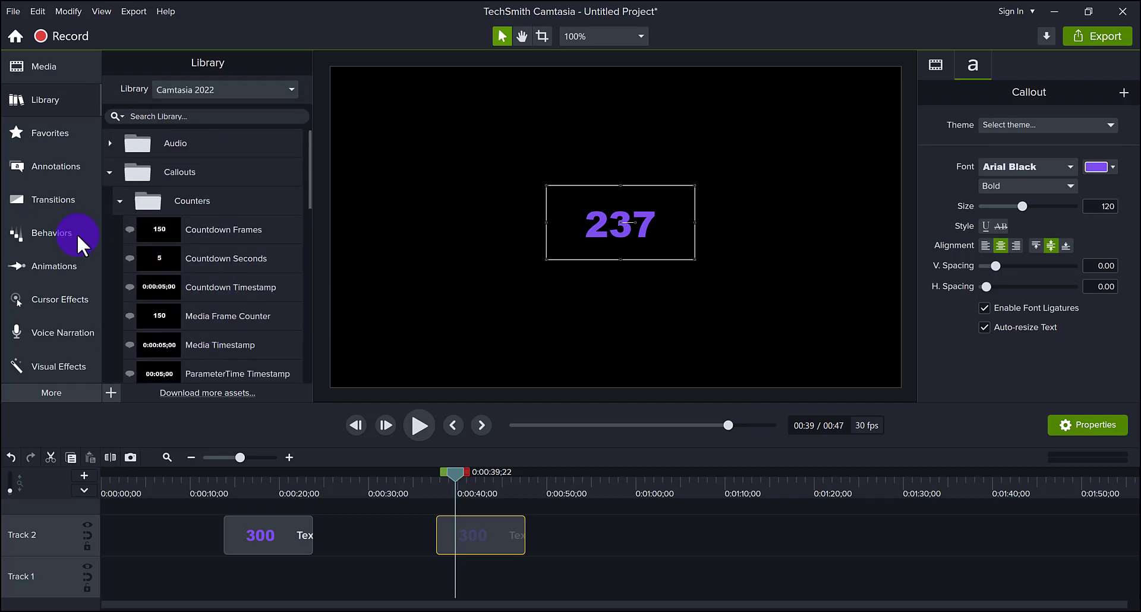
{"action": "left_click", "coordinate": [120, 200]}
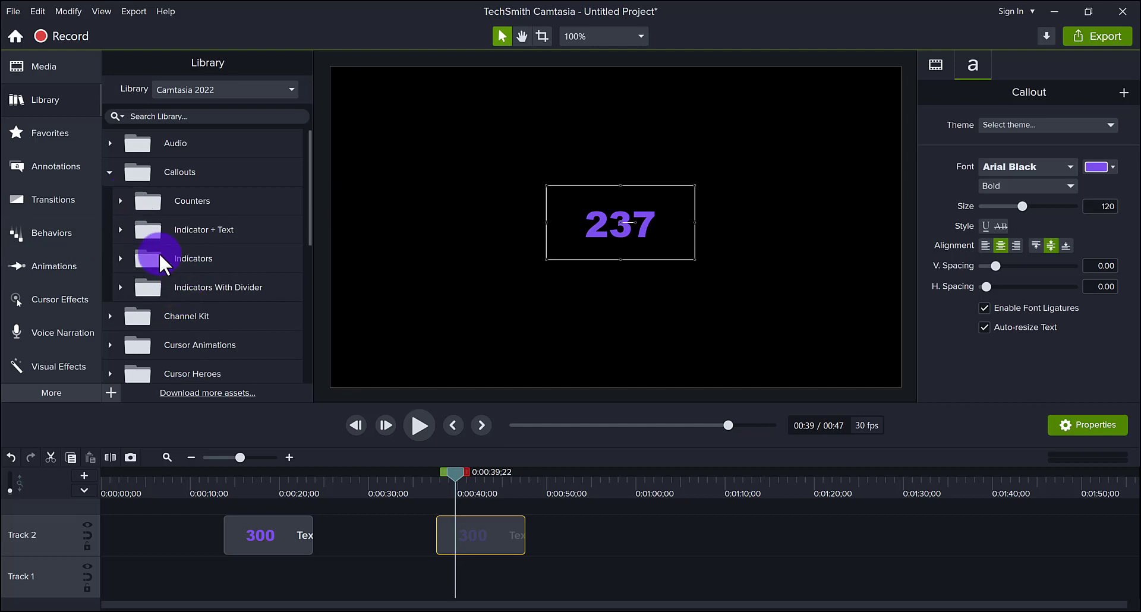
{"action": "left_click", "coordinate": [108, 172]}
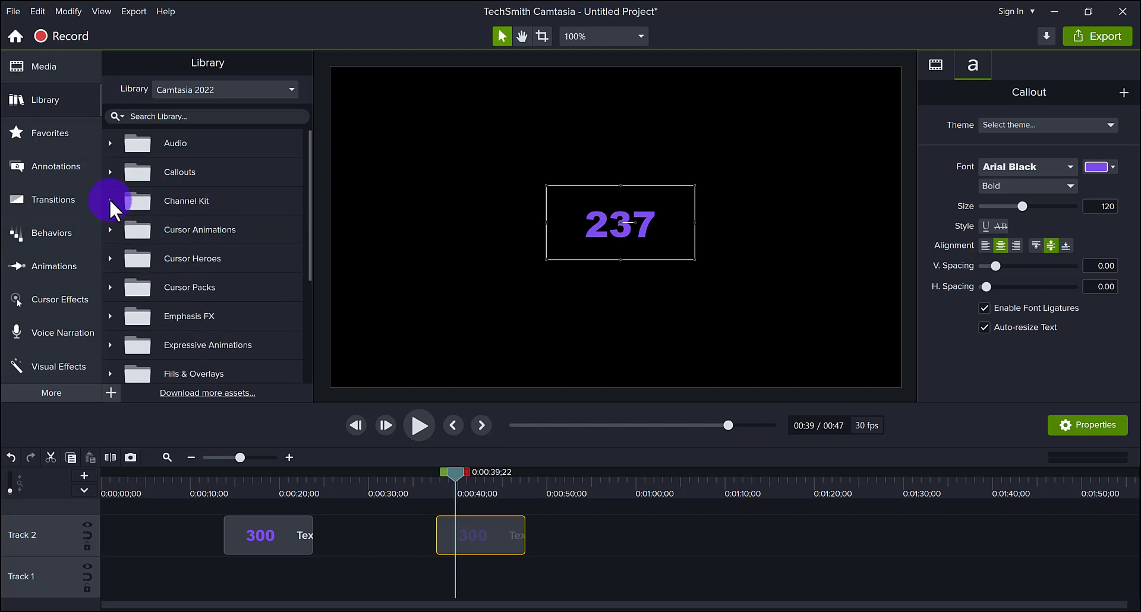
Look through the subscribe assets in the Channel Kit folder, preview Boxy-Subscribe, and close the preview
{"action": "left_click", "coordinate": [110, 200]}
{"action": "scroll", "coordinate": [229, 265], "scroll_direction": "down", "scroll_amount": 4}
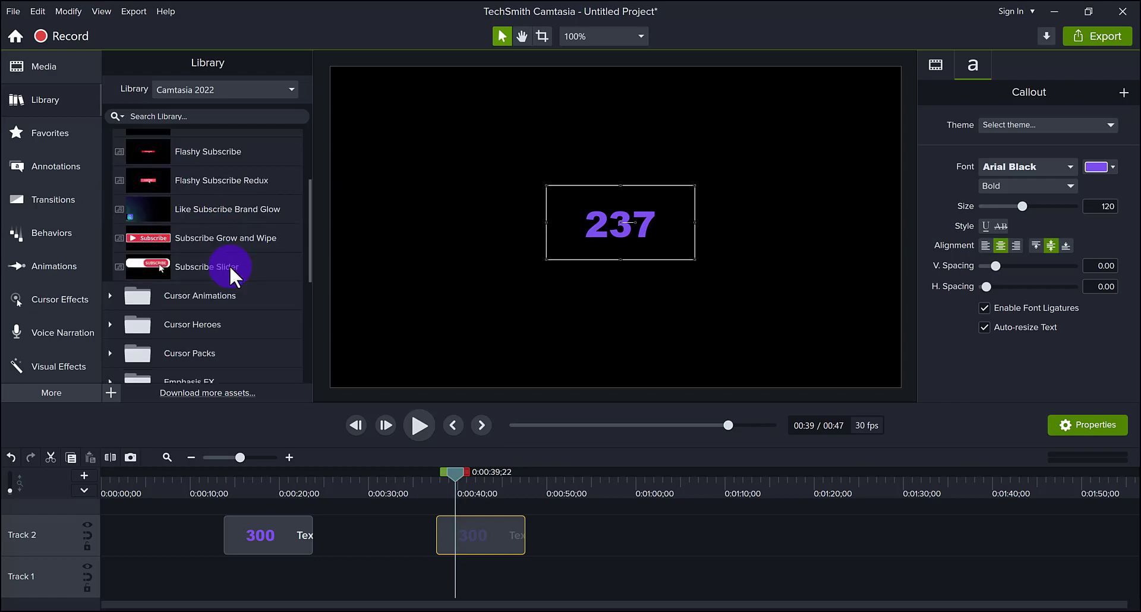
{"action": "scroll", "coordinate": [230, 265], "scroll_direction": "up", "scroll_amount": 3}
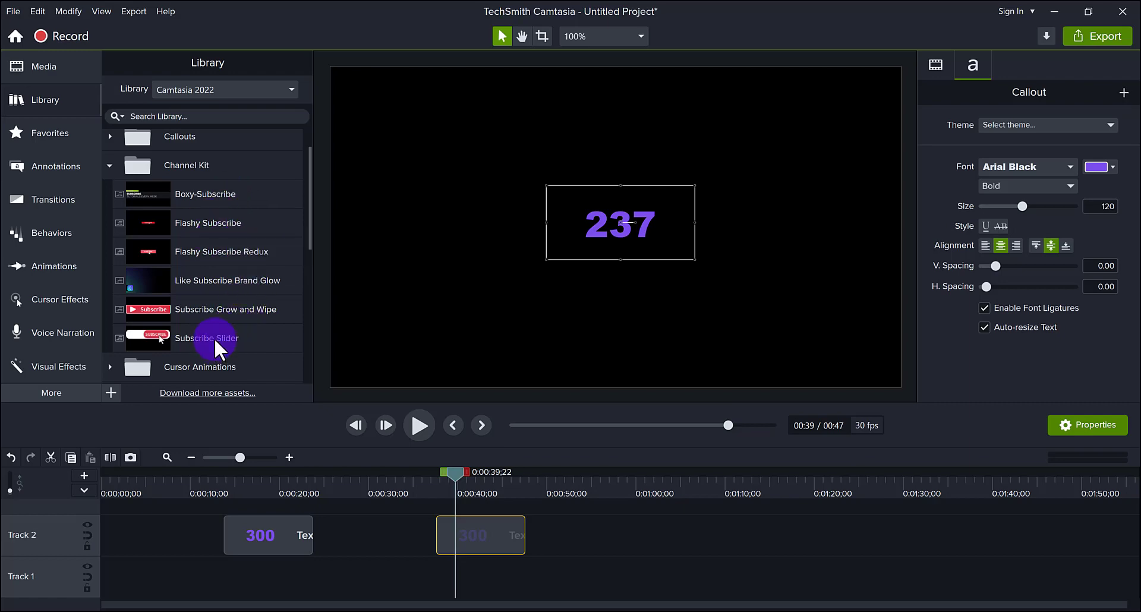
{"action": "left_click", "coordinate": [190, 191]}
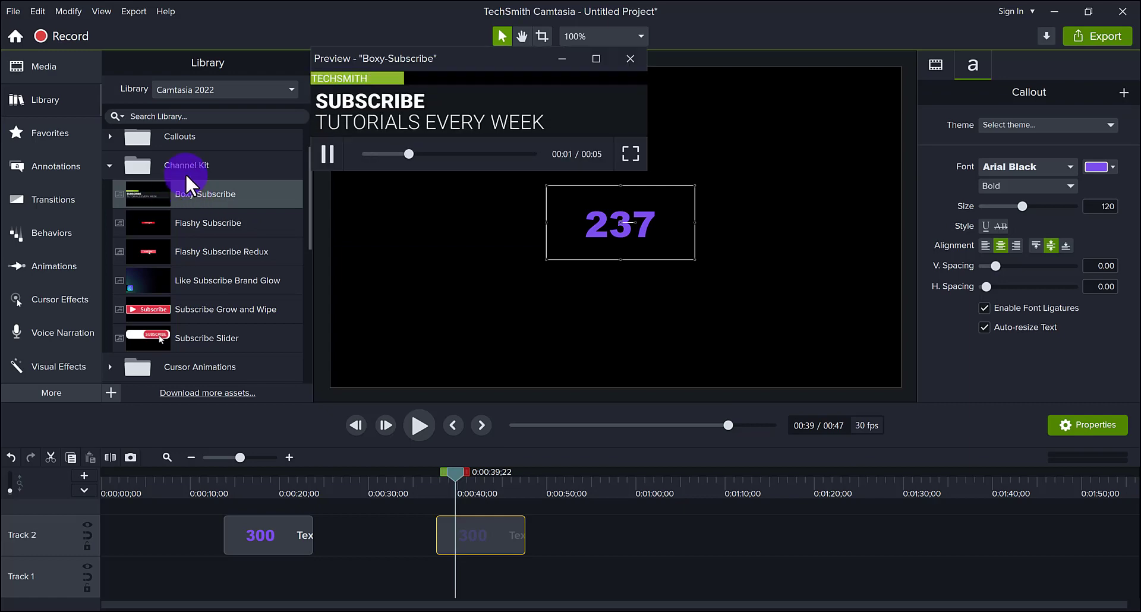
{"action": "left_click", "coordinate": [631, 59]}
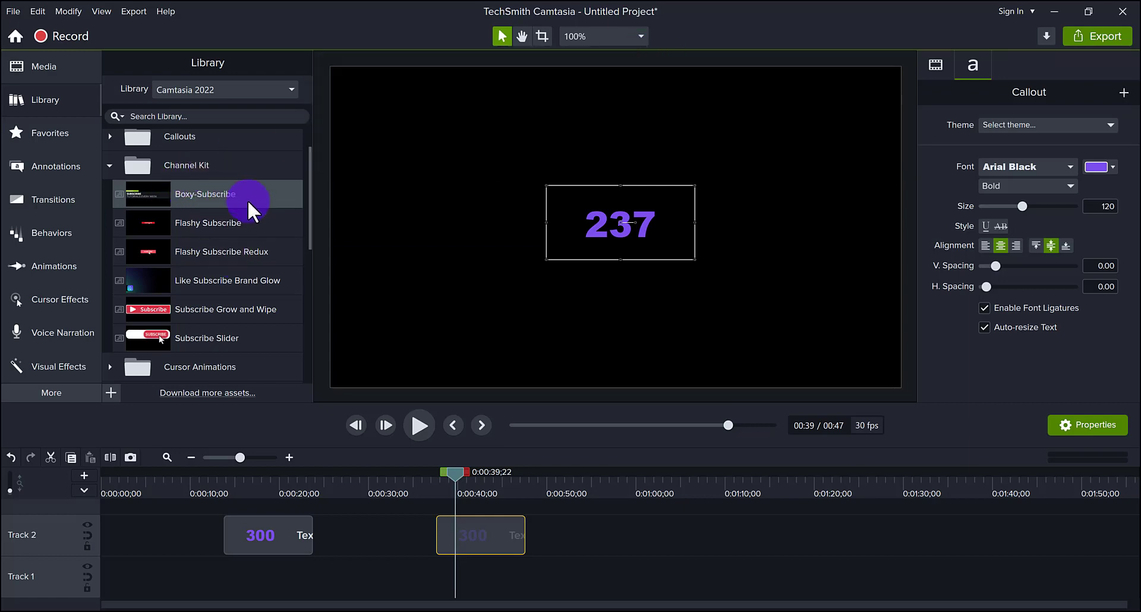
Add Boxy-Subscribe to Track 2 at about 54 seconds and set its Brand BG color to purple #682DC9
{"action": "left_click_drag", "start_coordinate": [248, 200], "coordinate": [590, 539]}
{"action": "left_click", "coordinate": [605, 484]}
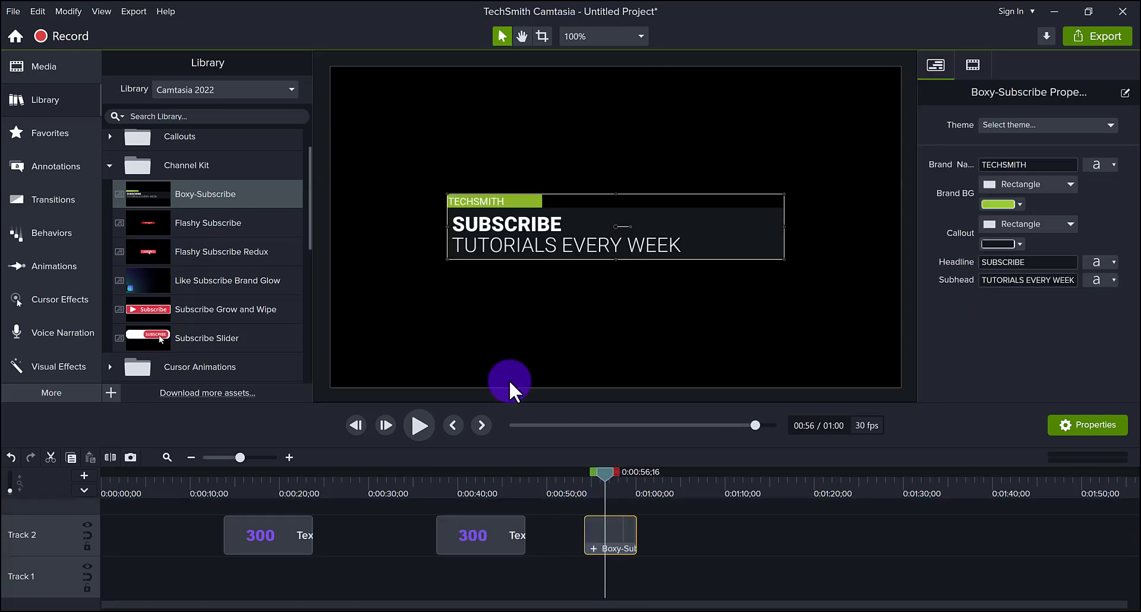
{"action": "left_click", "coordinate": [1018, 202]}
{"action": "left_click", "coordinate": [1055, 288]}
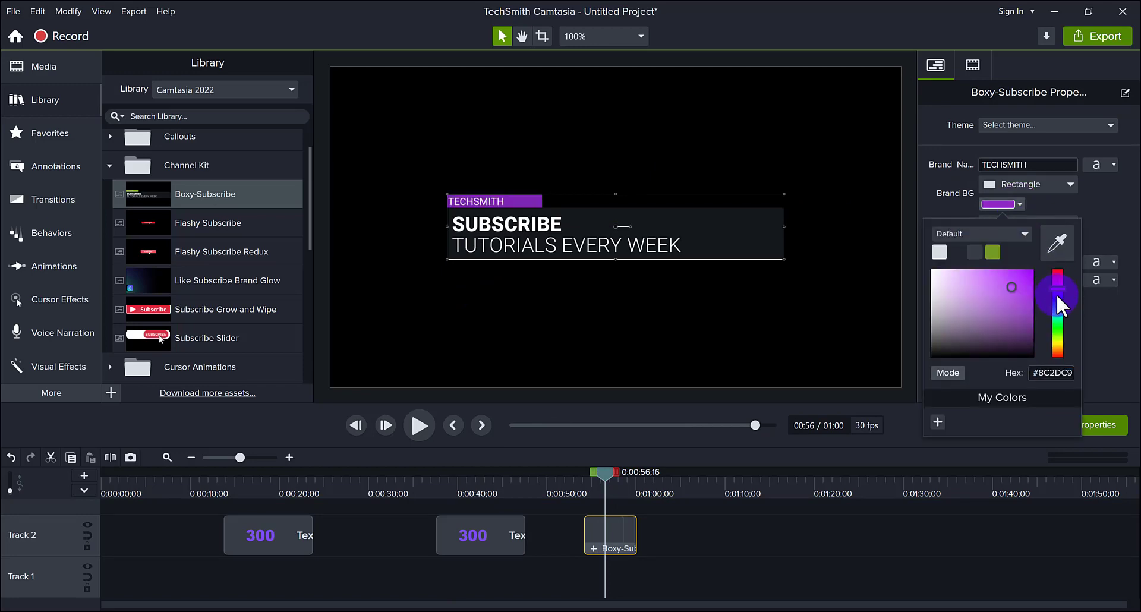
{"action": "left_click", "coordinate": [1057, 294]}
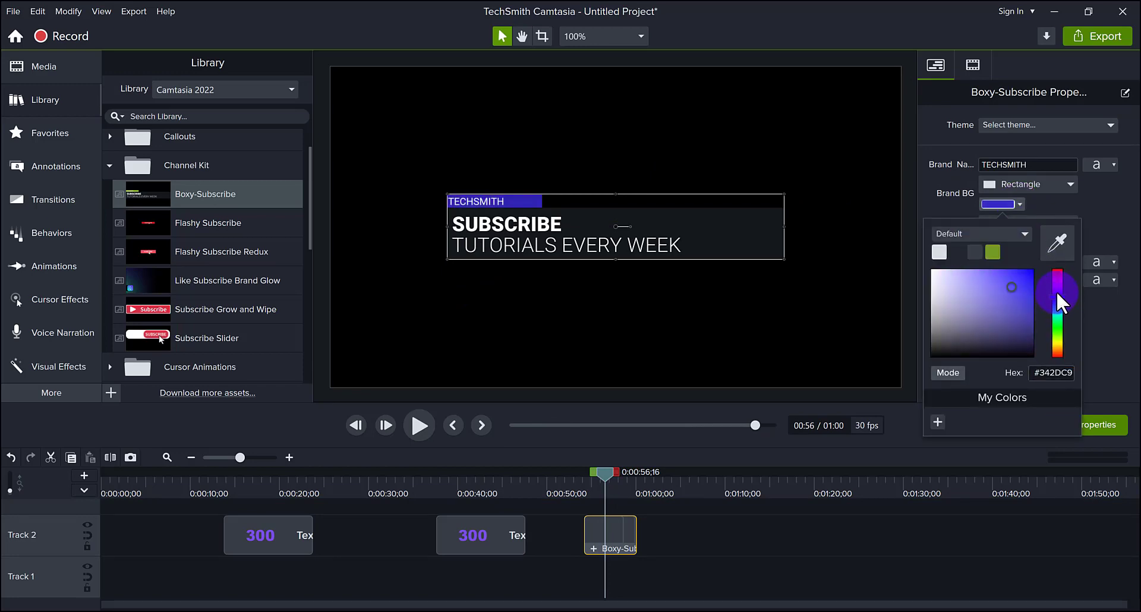
{"action": "left_click", "coordinate": [1058, 293]}
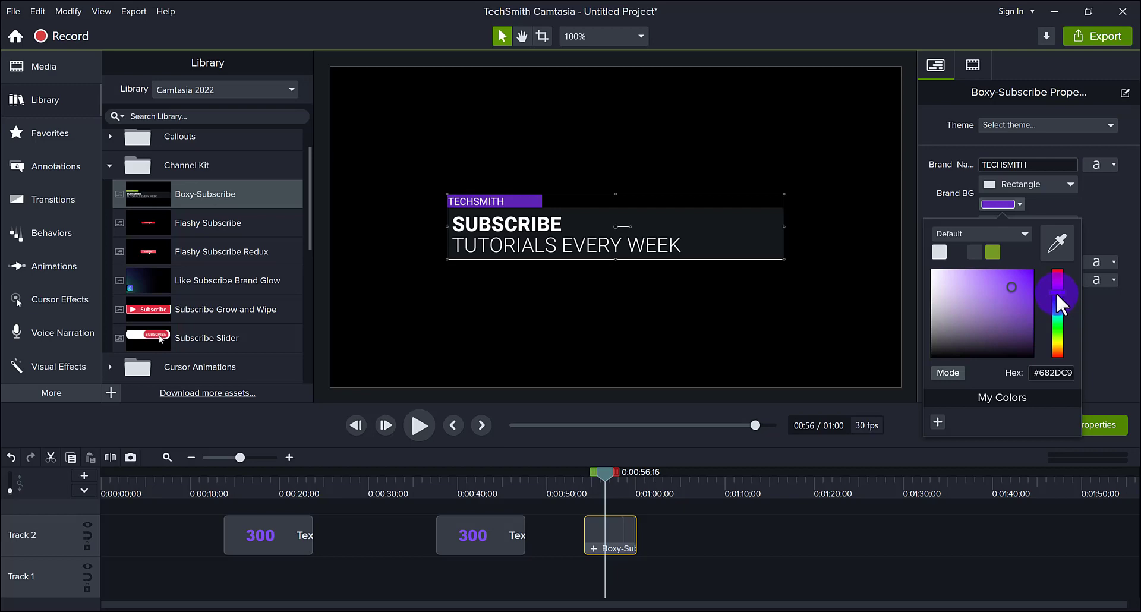
Set the Boxy-Subscribe brand name to ESSETINO MEDIA
{"action": "double_click", "coordinate": [1040, 165]}
{"action": "type", "text": "Bs"}
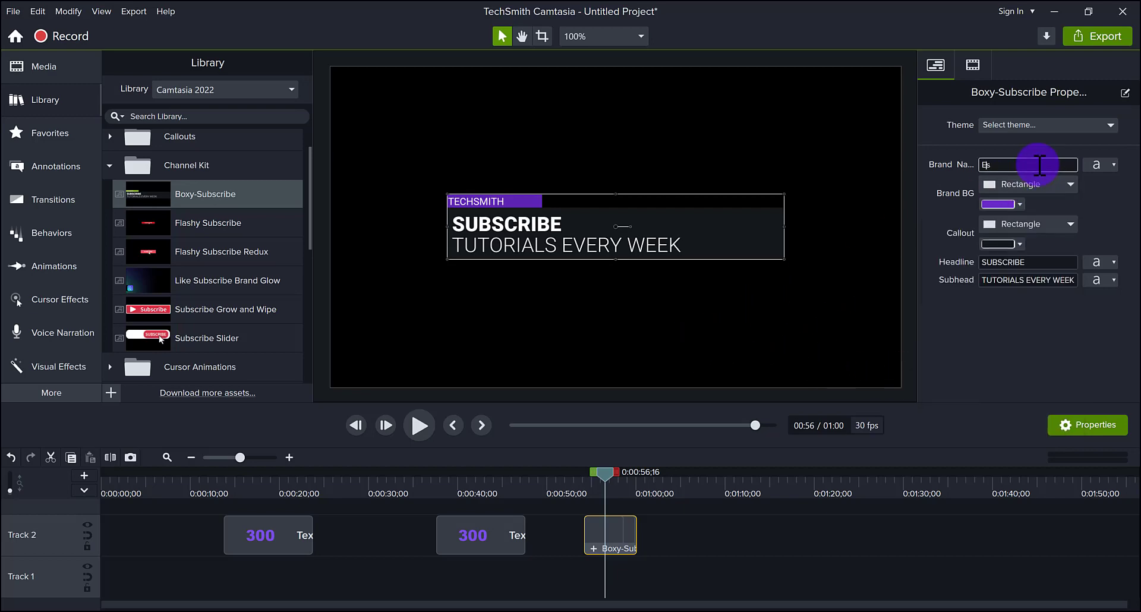
{"action": "type", "text": "se"}
{"action": "key", "text": "BackSpace"}
{"action": "key", "text": "BackSpace"}
{"action": "key", "text": "BackSpace"}
{"action": "type", "text": "SSETINO MEDIA"}
Change the Boxy-Subscribe subhead to CREATE.PROFITABLE.CONTENT and deselect the clip
{"action": "left_click", "coordinate": [1032, 281]}
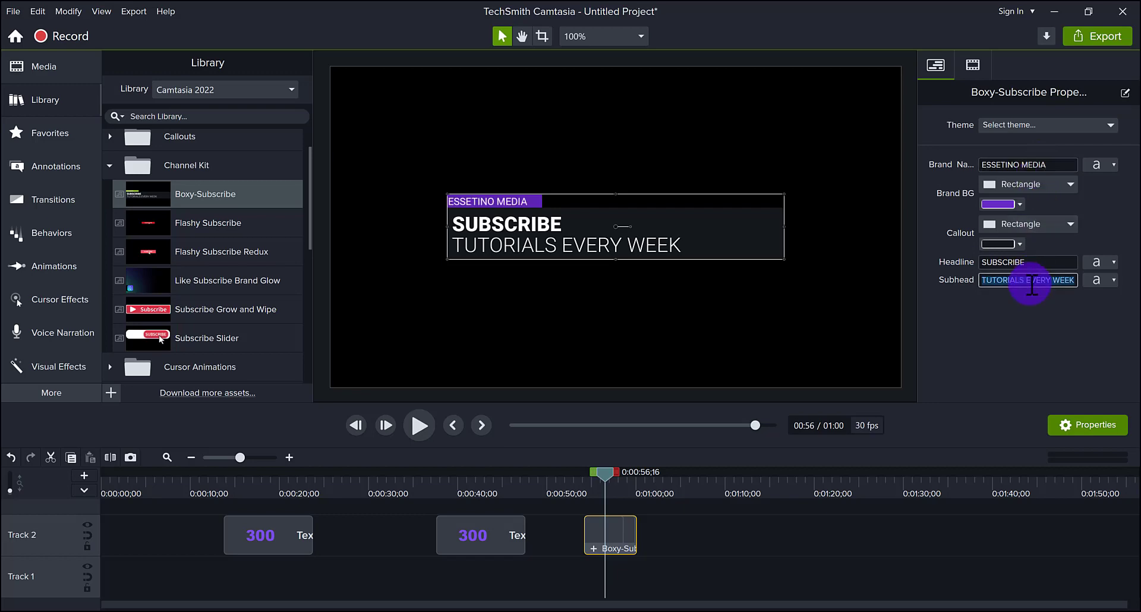
{"action": "type", "text": "CREATE"}
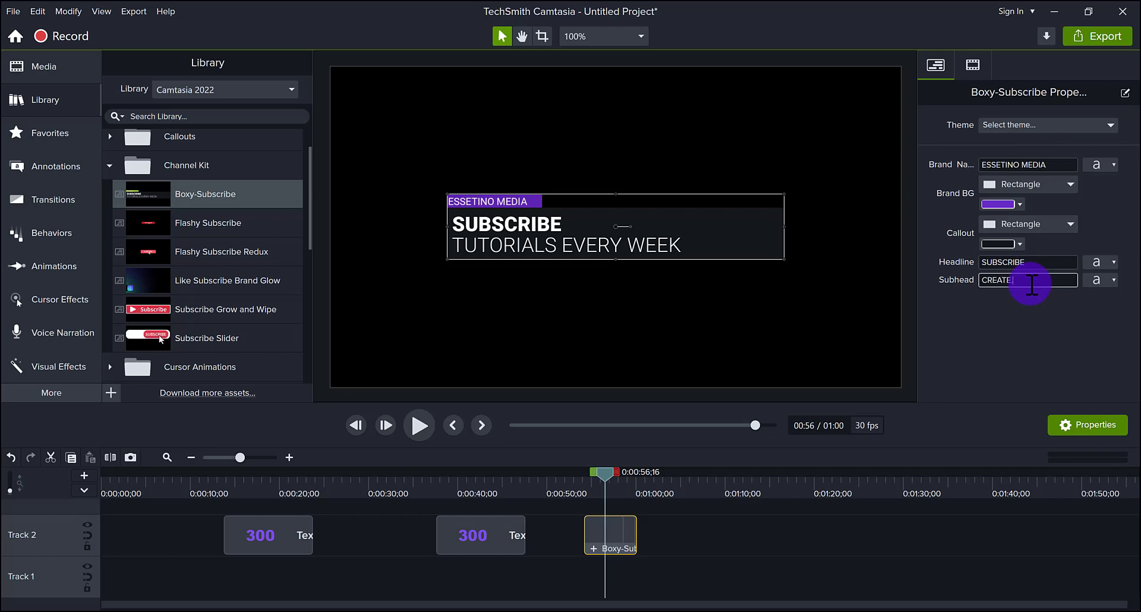
{"action": "type", "text": " PROFITABLE"}
{"action": "type", "text": " CONTENT"}
{"action": "left_click", "coordinate": [693, 566]}
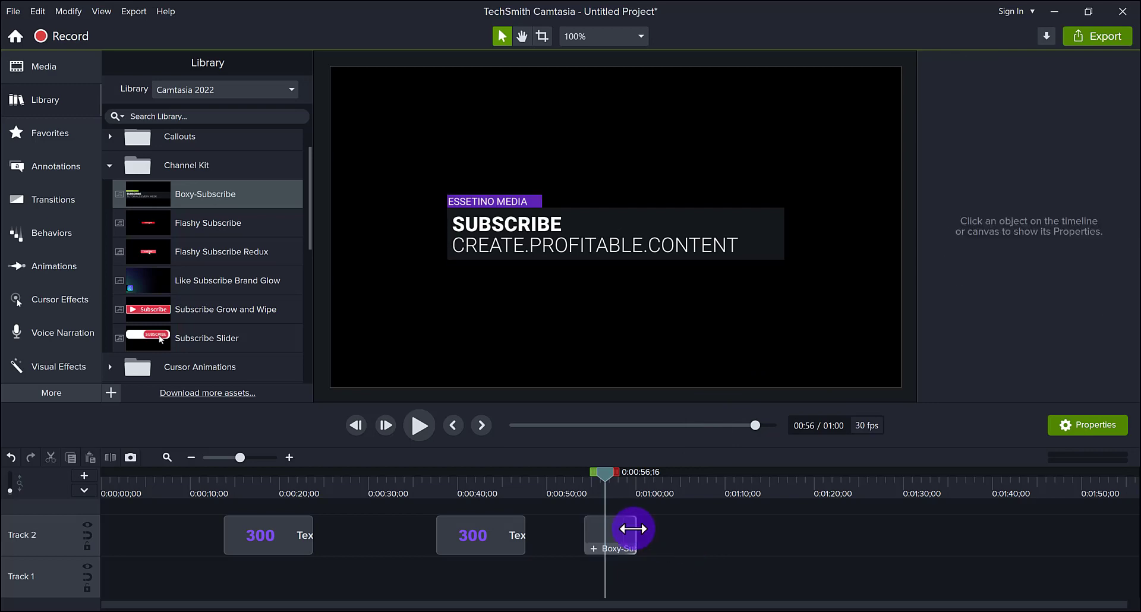
{"action": "left_click", "coordinate": [601, 522]}
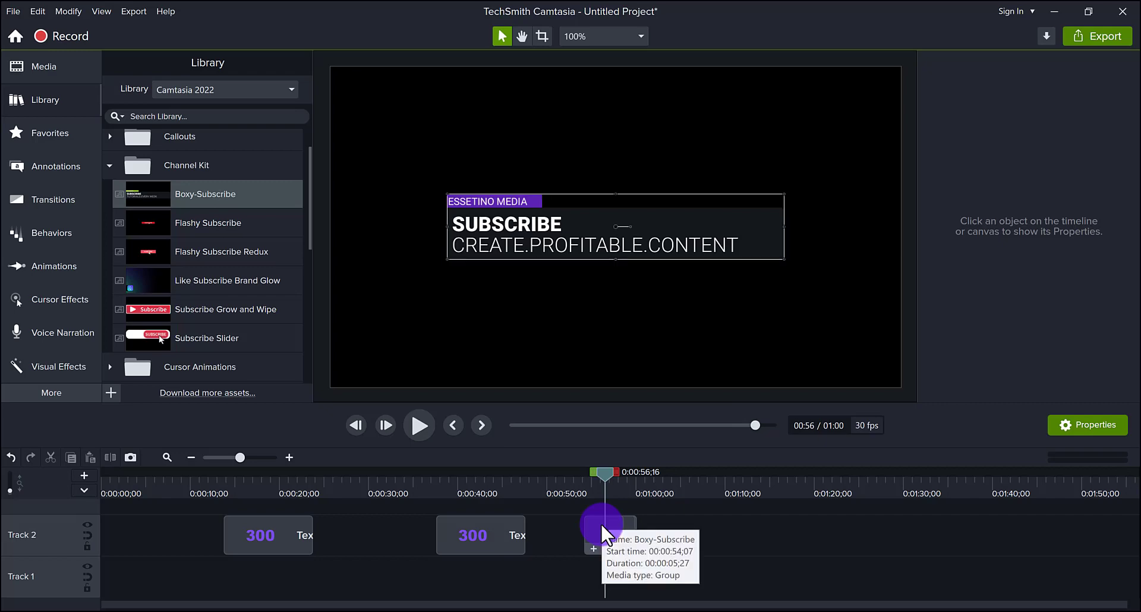
{"action": "right_click", "coordinate": [598, 524]}
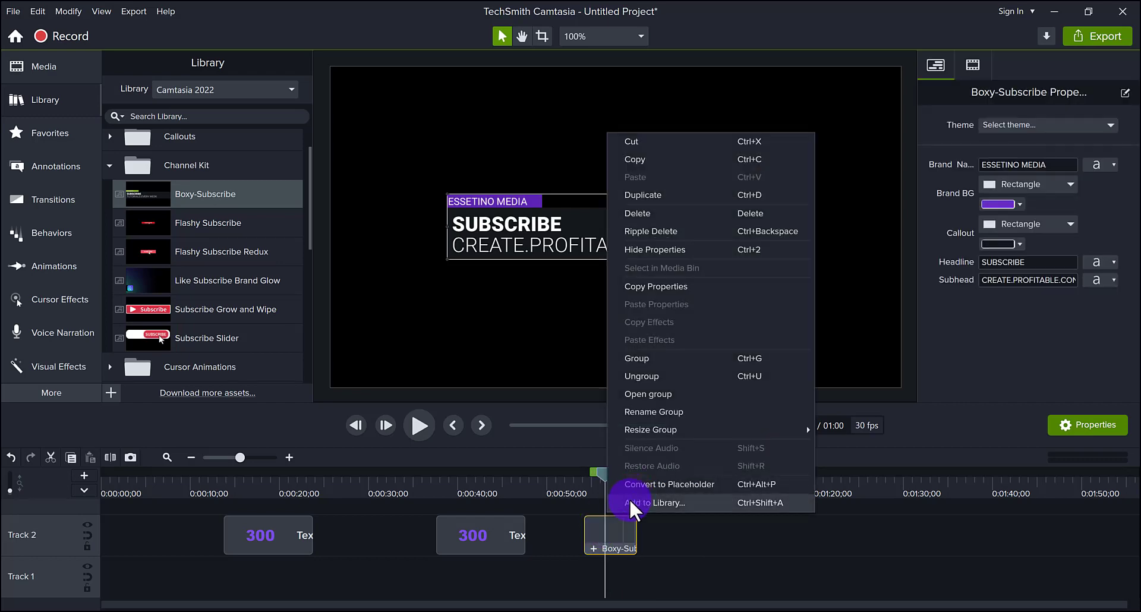
{"action": "left_click", "coordinate": [556, 545]}
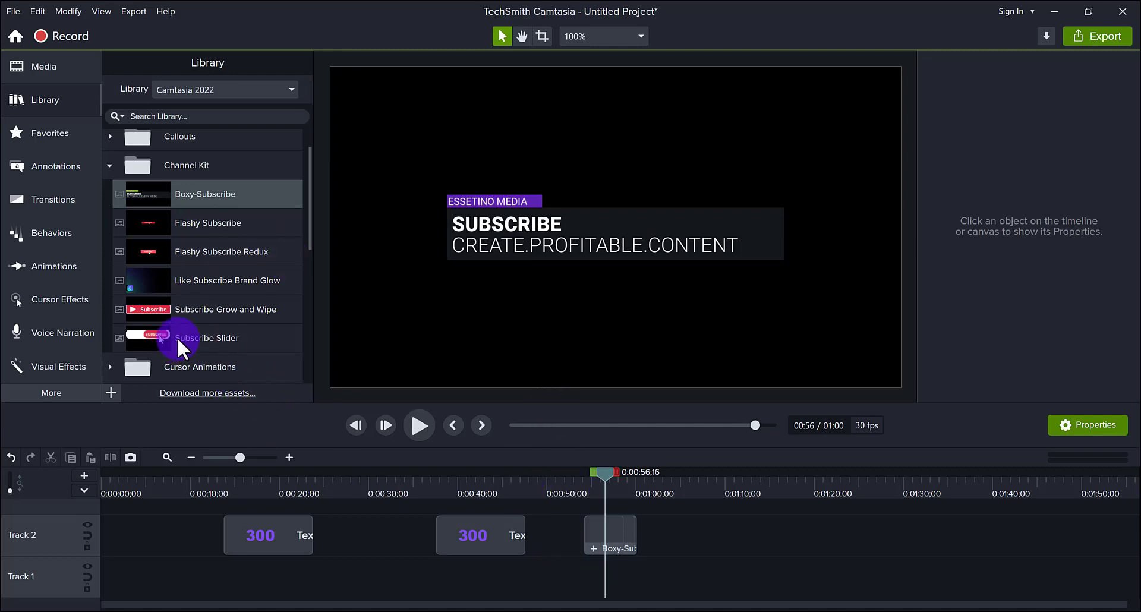
Preview the Subscribe Slider asset, close the preview, and collapse the Channel Kit folder
{"action": "left_click", "coordinate": [179, 337]}
{"action": "double_click", "coordinate": [184, 339]}
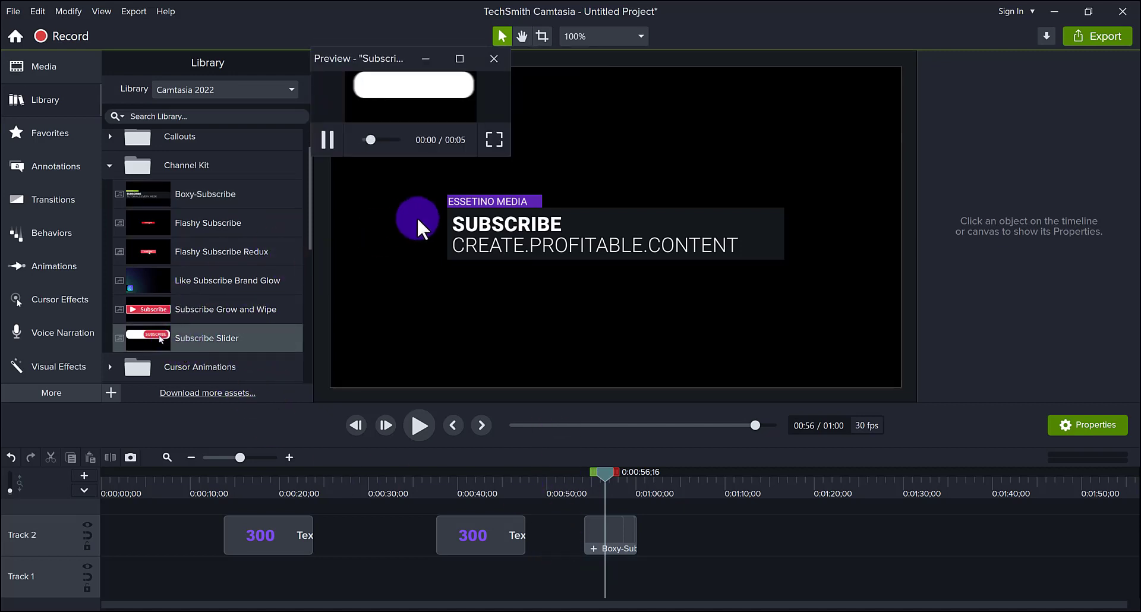
{"action": "left_click", "coordinate": [492, 58]}
{"action": "left_click", "coordinate": [109, 166]}
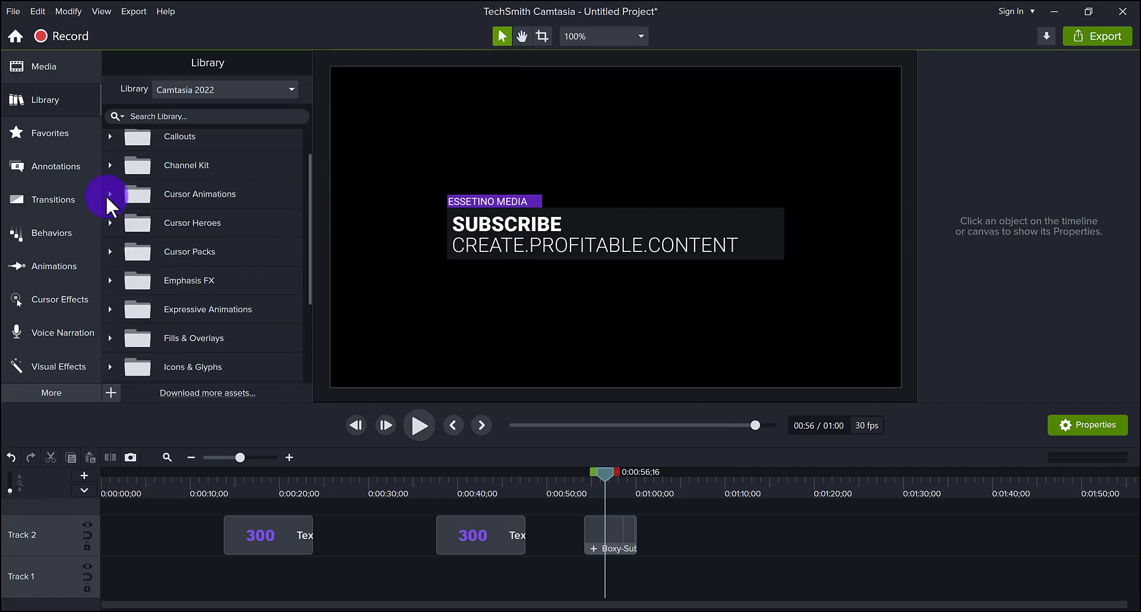
Browse Cursor Animations, preview Arrow-Double-Click-Win-009 from the Win subfolder, then close the preview and collapse Arrow-Double-Click
{"action": "left_click", "coordinate": [108, 195]}
{"action": "scroll", "coordinate": [195, 305], "scroll_direction": "down", "scroll_amount": 6}
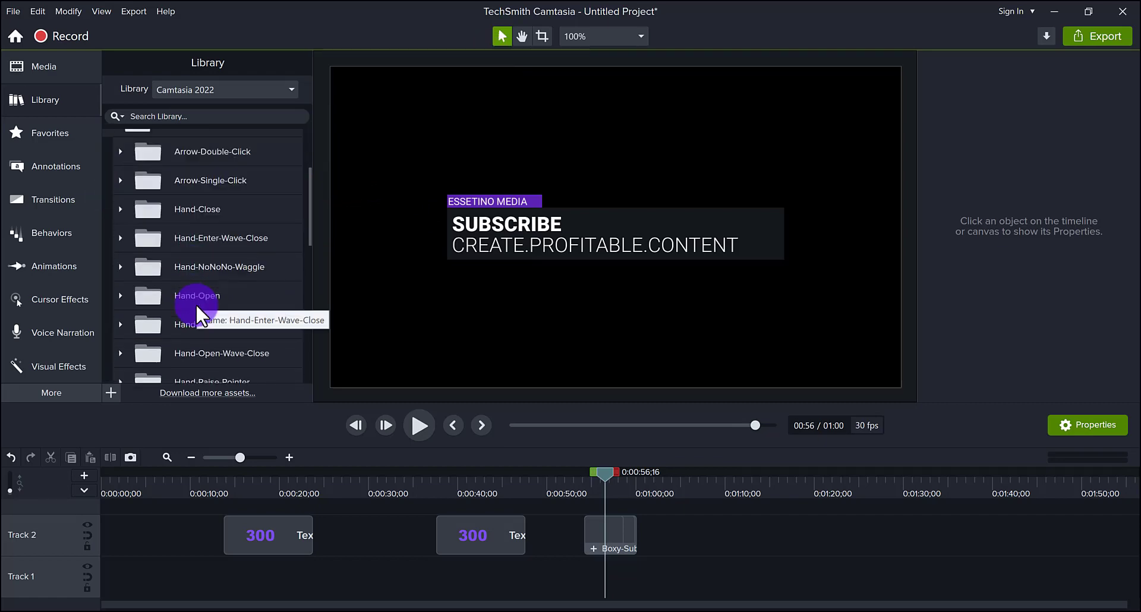
{"action": "scroll", "coordinate": [195, 305], "scroll_direction": "up", "scroll_amount": 6}
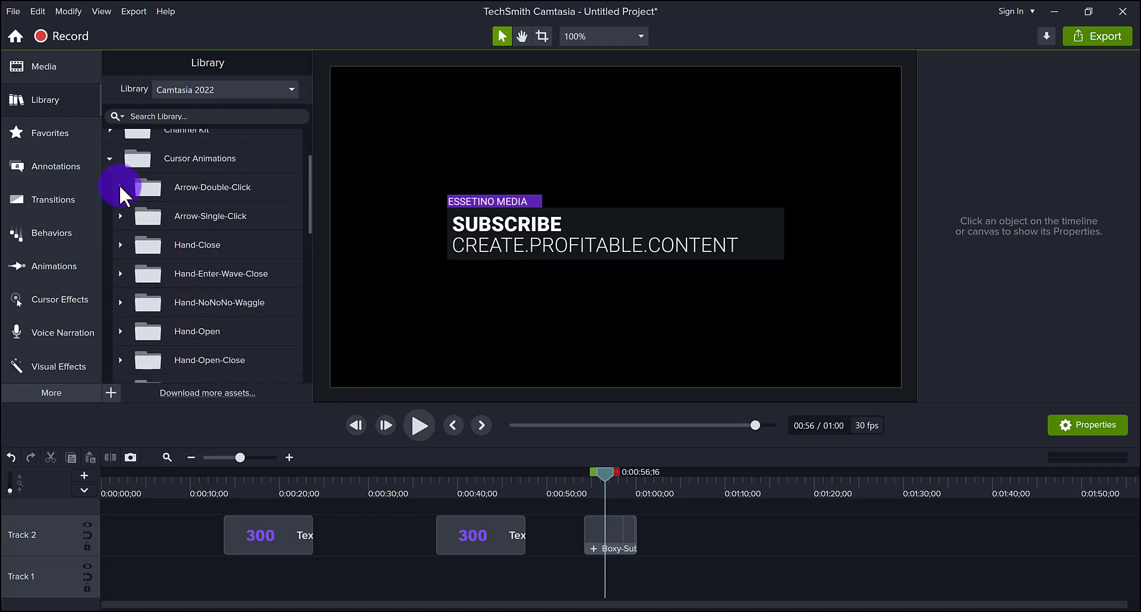
{"action": "left_click", "coordinate": [120, 187]}
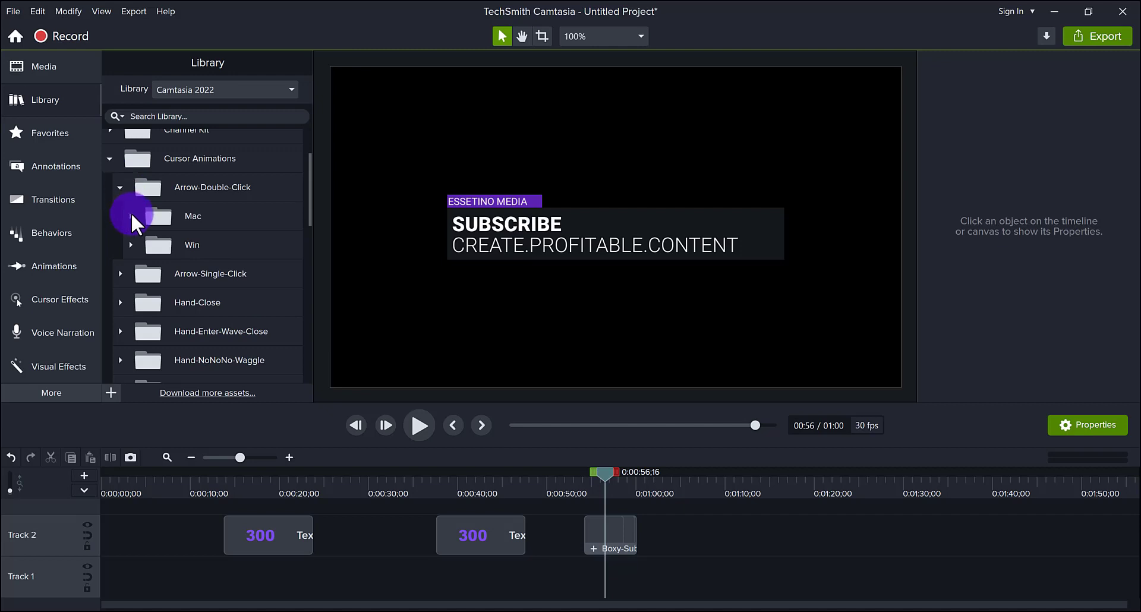
{"action": "left_click", "coordinate": [131, 245]}
{"action": "scroll", "coordinate": [209, 277], "scroll_direction": "down", "scroll_amount": 3}
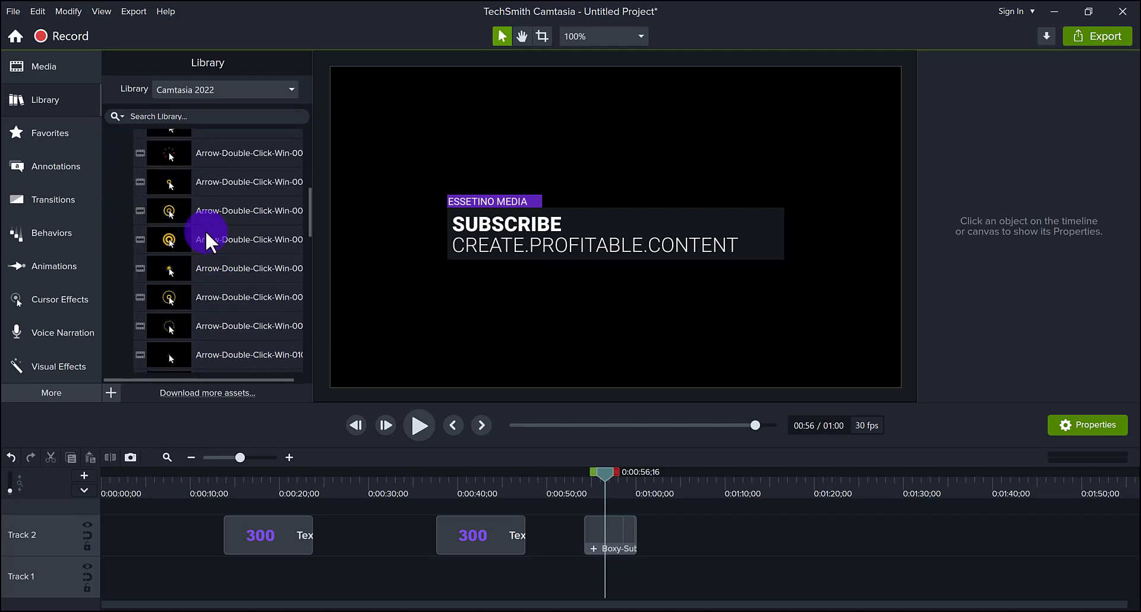
{"action": "scroll", "coordinate": [205, 230], "scroll_direction": "down", "scroll_amount": 3}
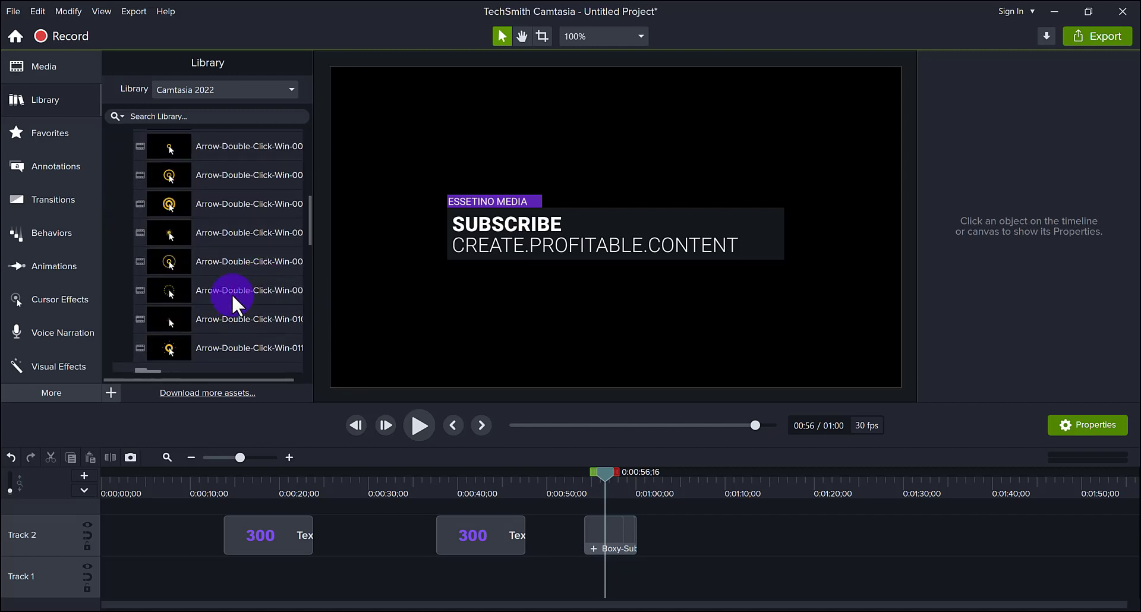
{"action": "double_click", "coordinate": [233, 292]}
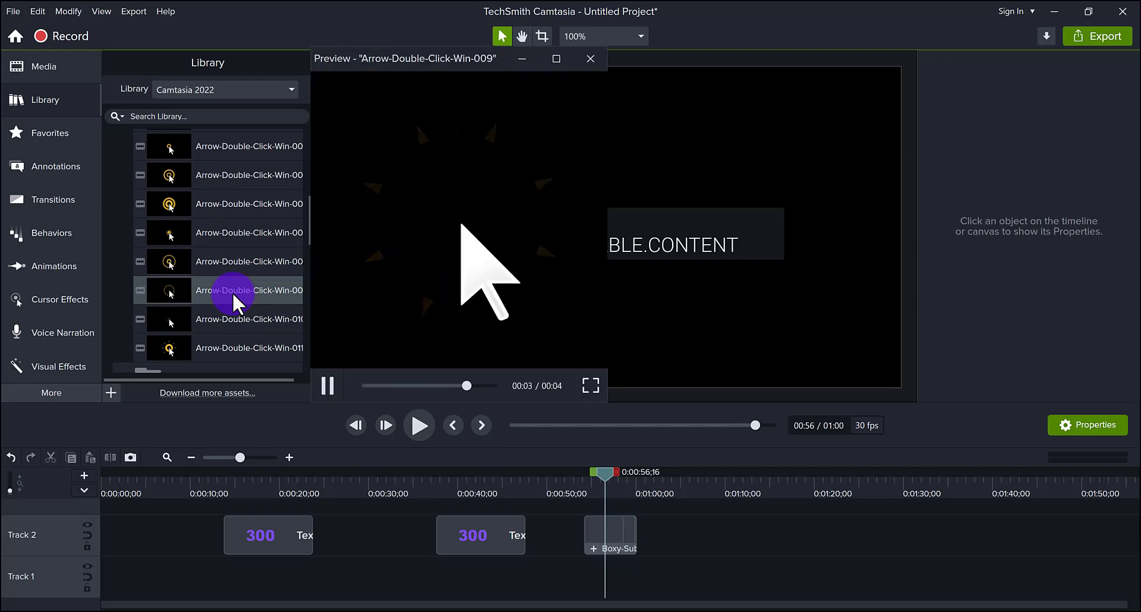
{"action": "left_click", "coordinate": [590, 59]}
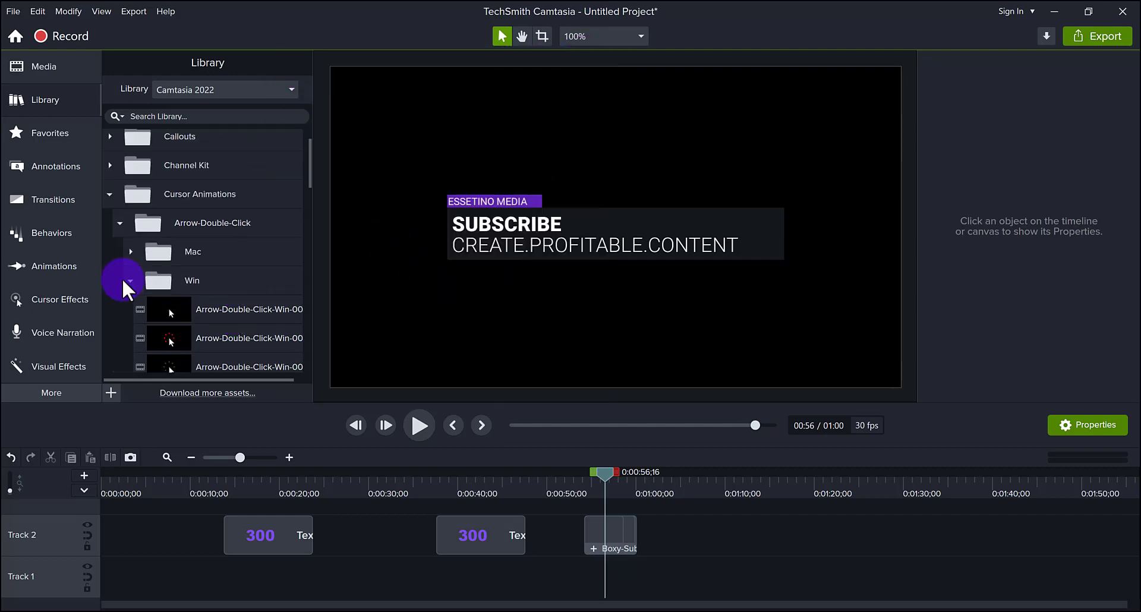
{"action": "left_click", "coordinate": [131, 277]}
{"action": "left_click", "coordinate": [120, 223]}
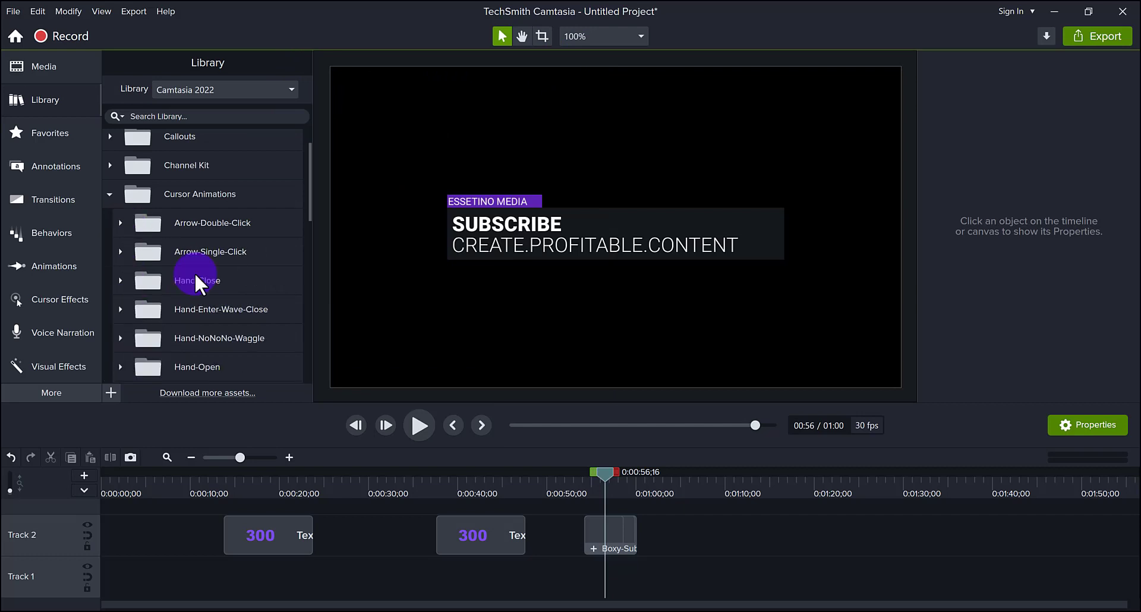
Preview Hand-Enter-Wave-Close-Mac from the Hand-Enter-Wave-Close folder, close the preview, and collapse Cursor Animations
{"action": "scroll", "coordinate": [194, 273], "scroll_direction": "down", "scroll_amount": 2}
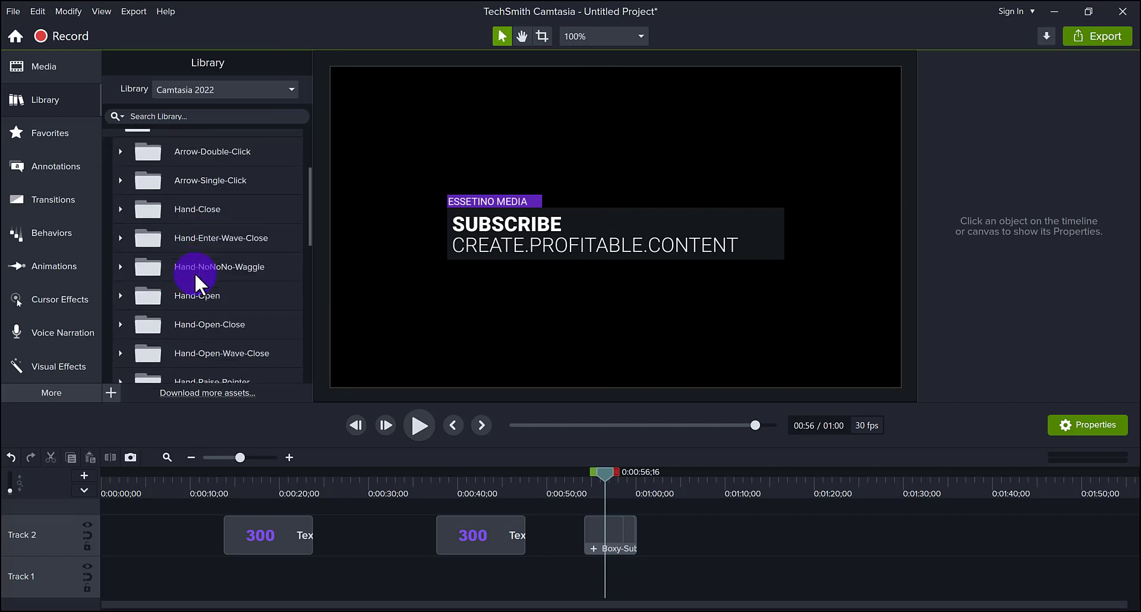
{"action": "scroll", "coordinate": [173, 300], "scroll_direction": "up", "scroll_amount": 2}
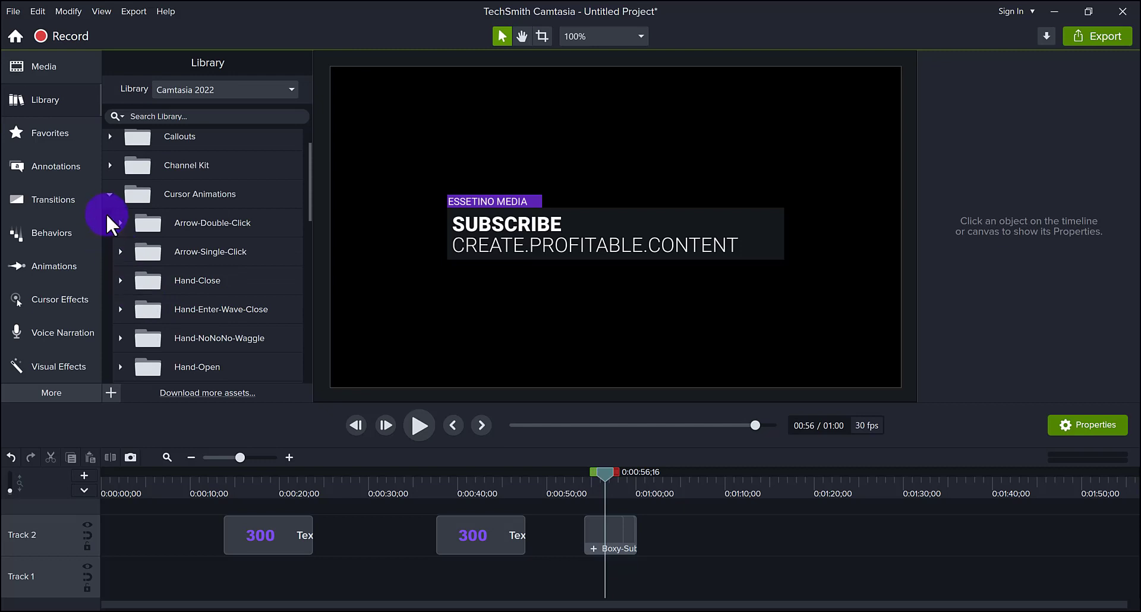
{"action": "scroll", "coordinate": [157, 277], "scroll_direction": "down", "scroll_amount": 1}
{"action": "left_click", "coordinate": [157, 277]}
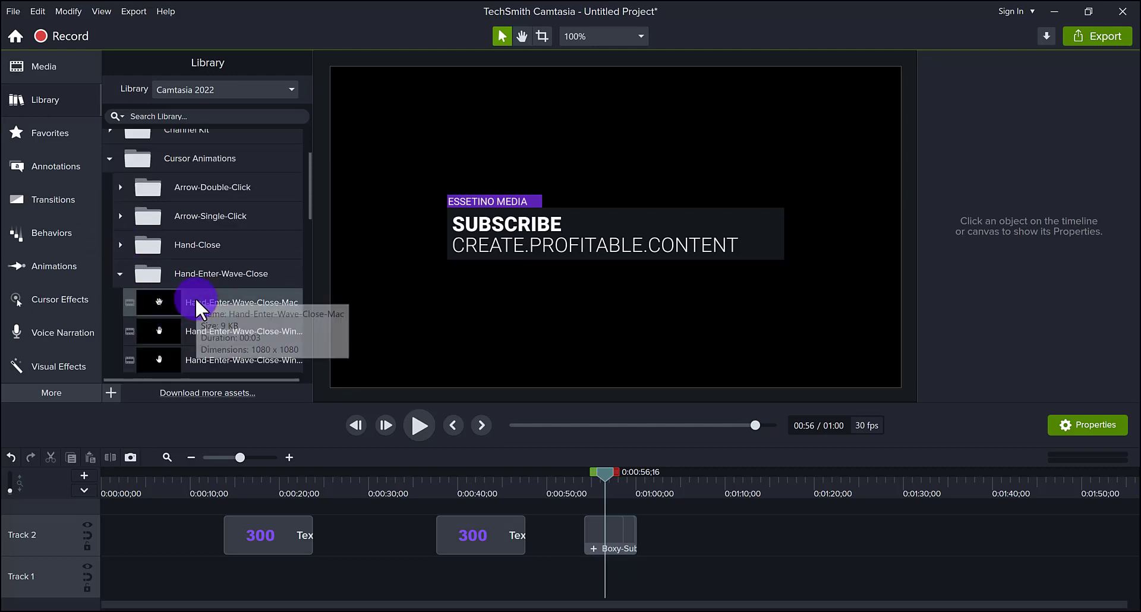
{"action": "double_click", "coordinate": [195, 302]}
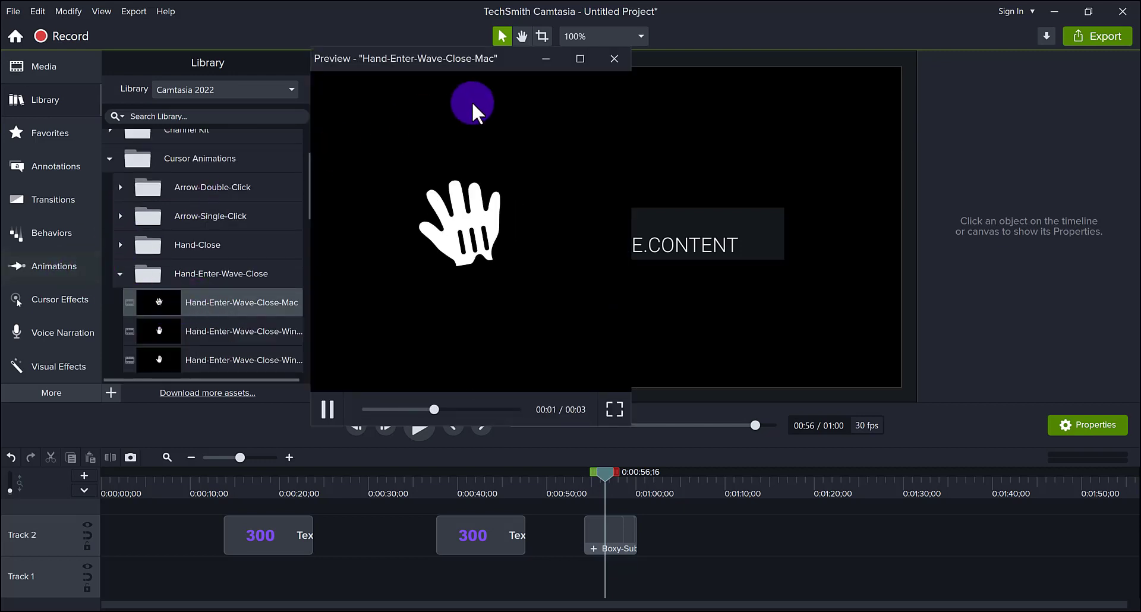
{"action": "left_click", "coordinate": [614, 58]}
{"action": "scroll", "coordinate": [159, 290], "scroll_direction": "down", "scroll_amount": 2}
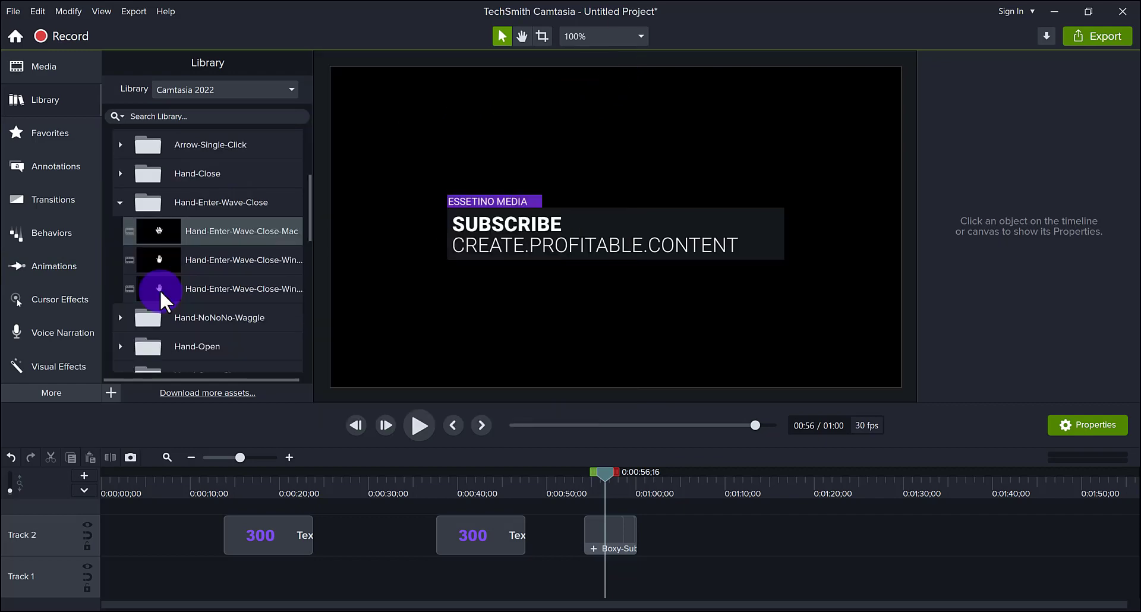
{"action": "scroll", "coordinate": [160, 290], "scroll_direction": "up", "scroll_amount": 1}
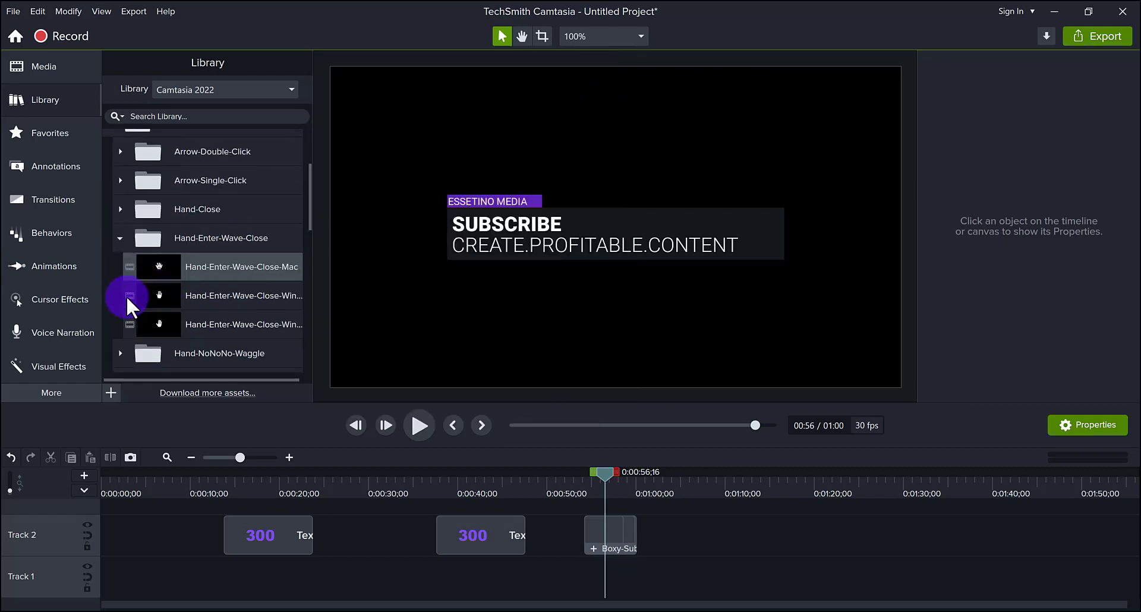
{"action": "left_click", "coordinate": [116, 224]}
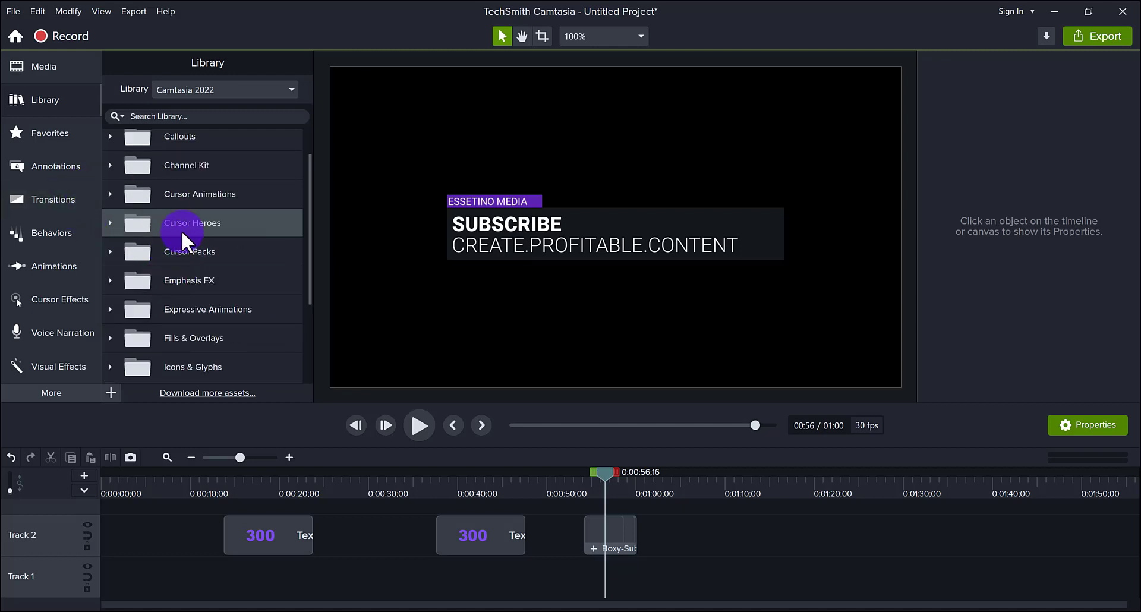
Look through Bursts & Collapses in the Emphasis FX folder, preview BFX-001-Purple, close the preview, and collapse the subfolder
{"action": "left_click", "coordinate": [109, 281]}
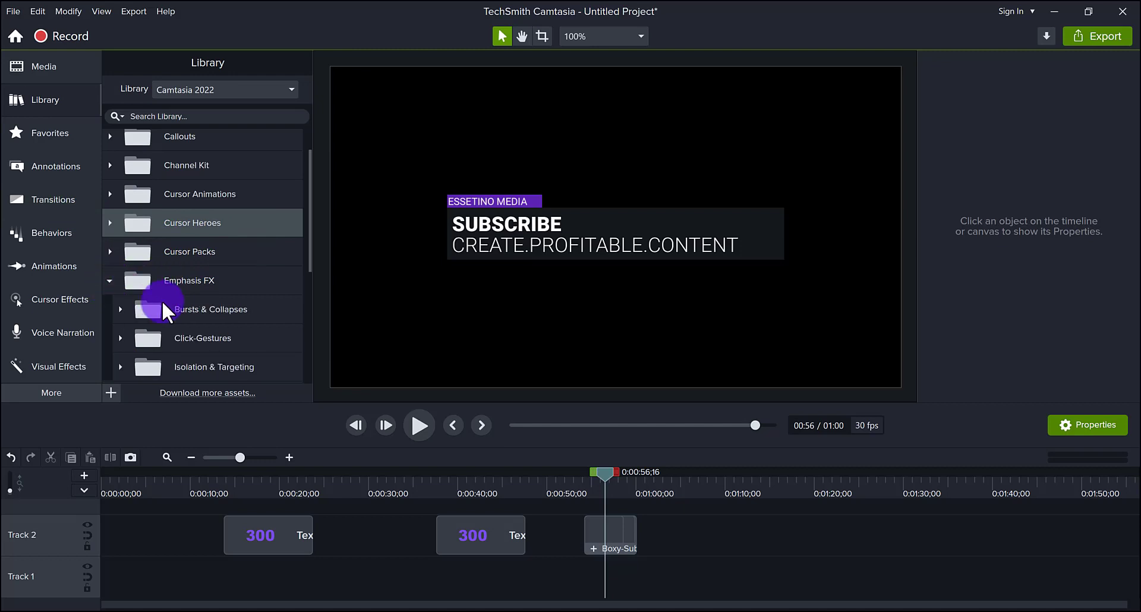
{"action": "scroll", "coordinate": [157, 302], "scroll_direction": "down", "scroll_amount": 1}
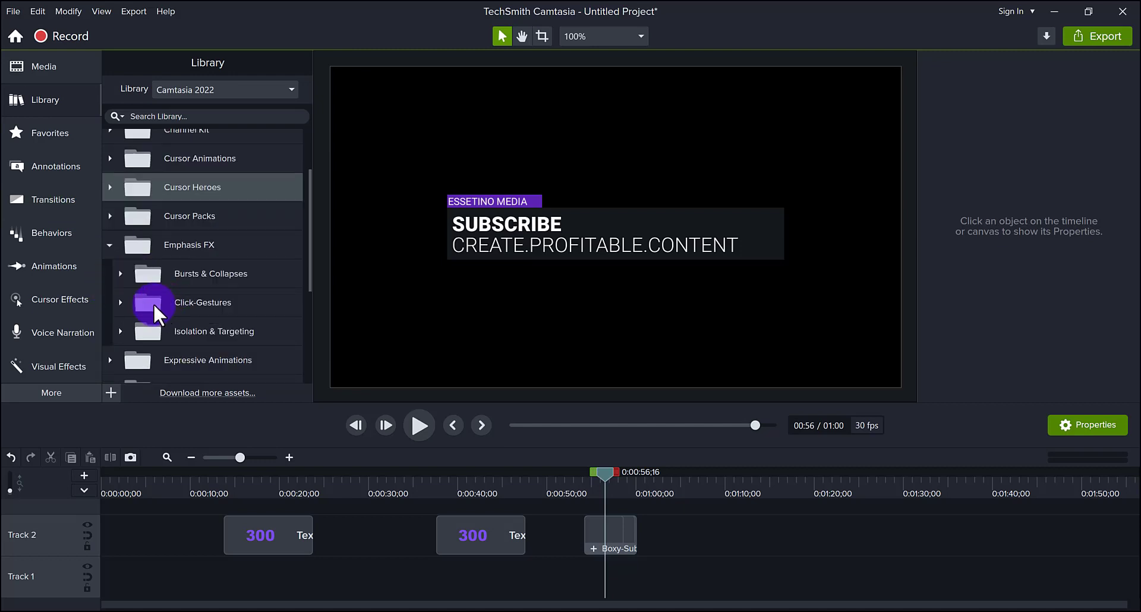
{"action": "left_click", "coordinate": [120, 274]}
{"action": "double_click", "coordinate": [201, 306]}
{"action": "scroll", "coordinate": [201, 307], "scroll_direction": "down", "scroll_amount": 2}
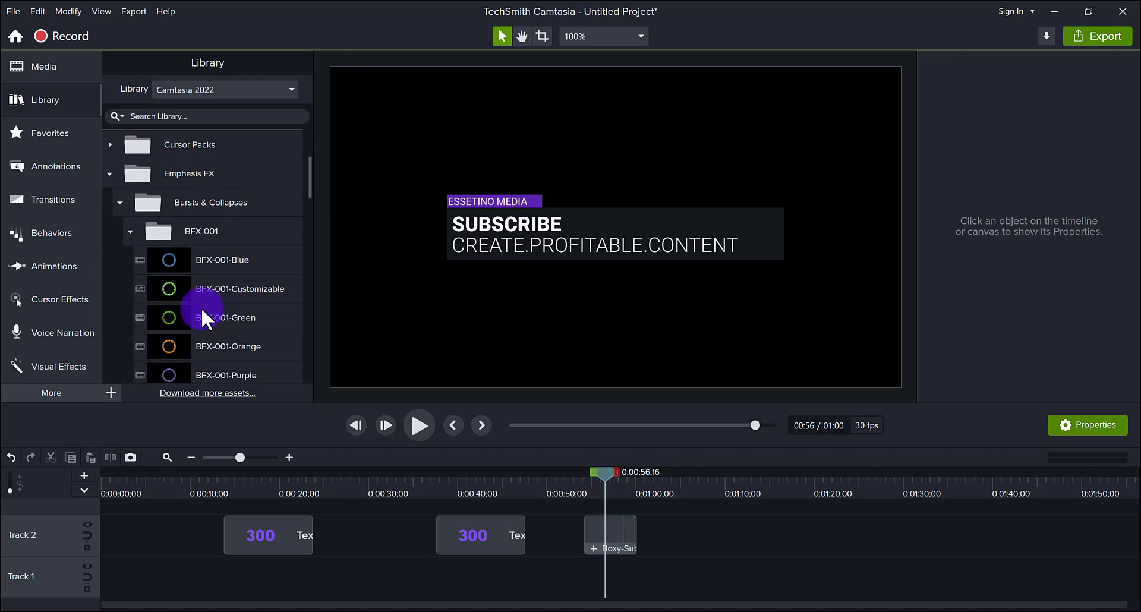
{"action": "double_click", "coordinate": [232, 373]}
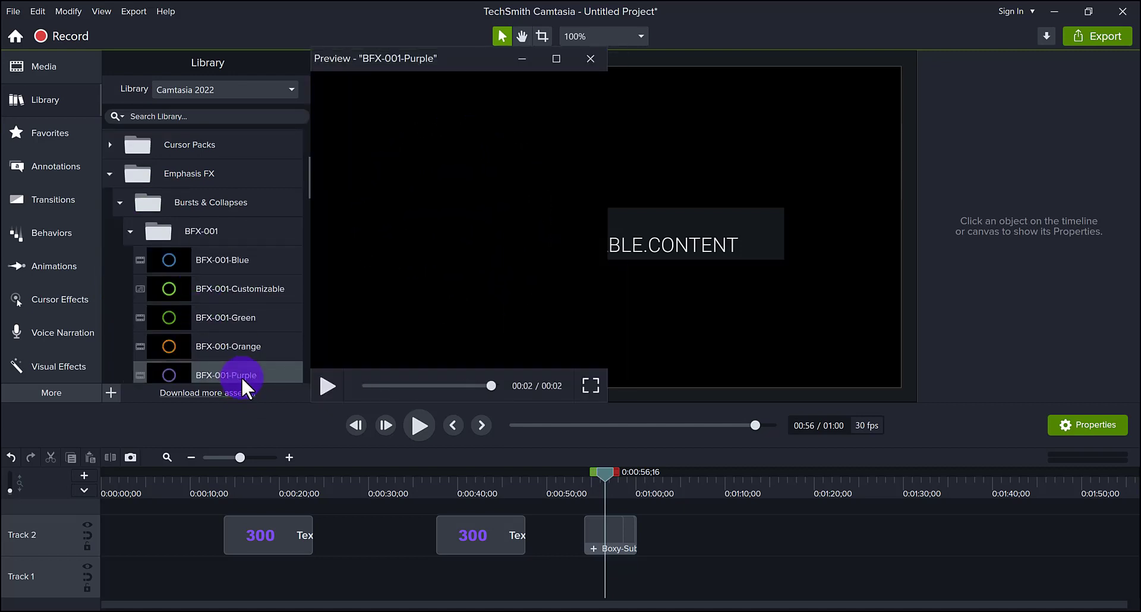
{"action": "scroll", "coordinate": [178, 340], "scroll_direction": "down", "scroll_amount": 1}
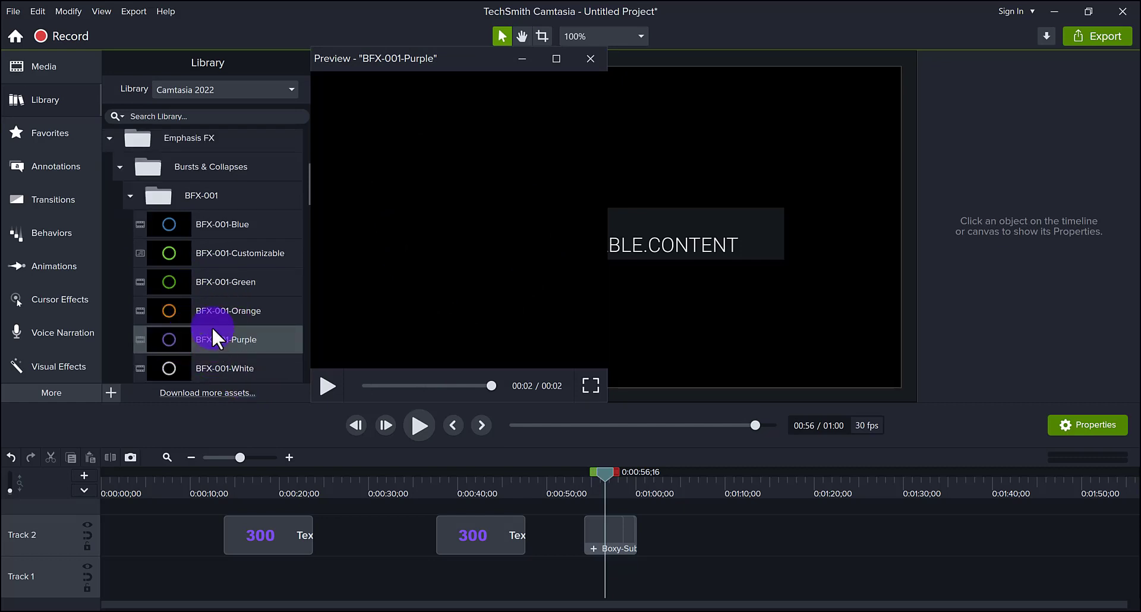
{"action": "left_click", "coordinate": [130, 195]}
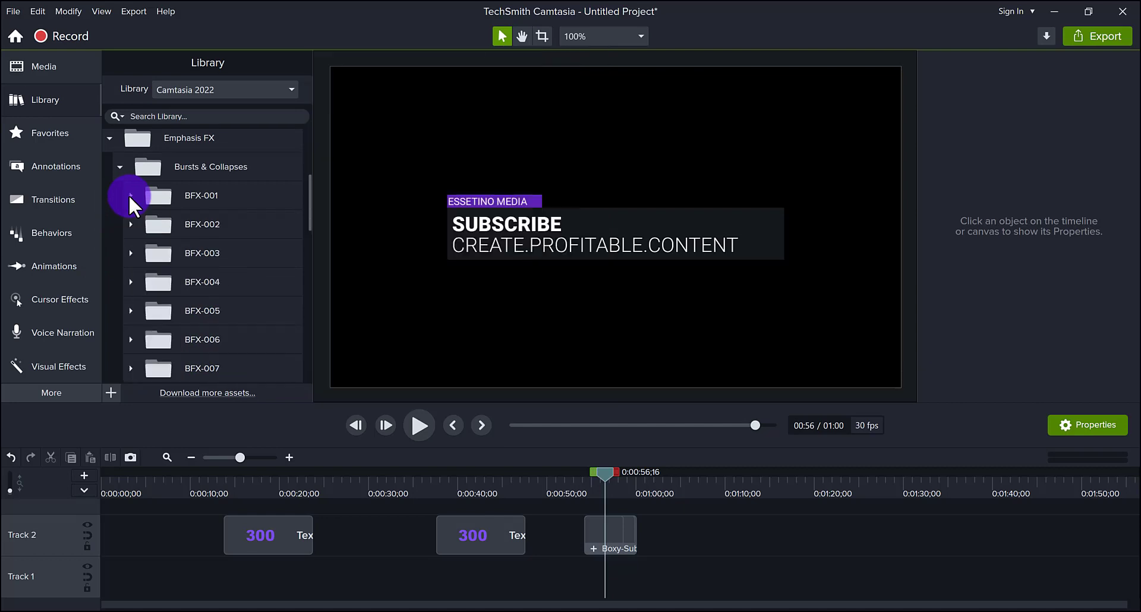
{"action": "scroll", "coordinate": [166, 315], "scroll_direction": "down", "scroll_amount": 2}
{"action": "scroll", "coordinate": [166, 315], "scroll_direction": "up", "scroll_amount": 2}
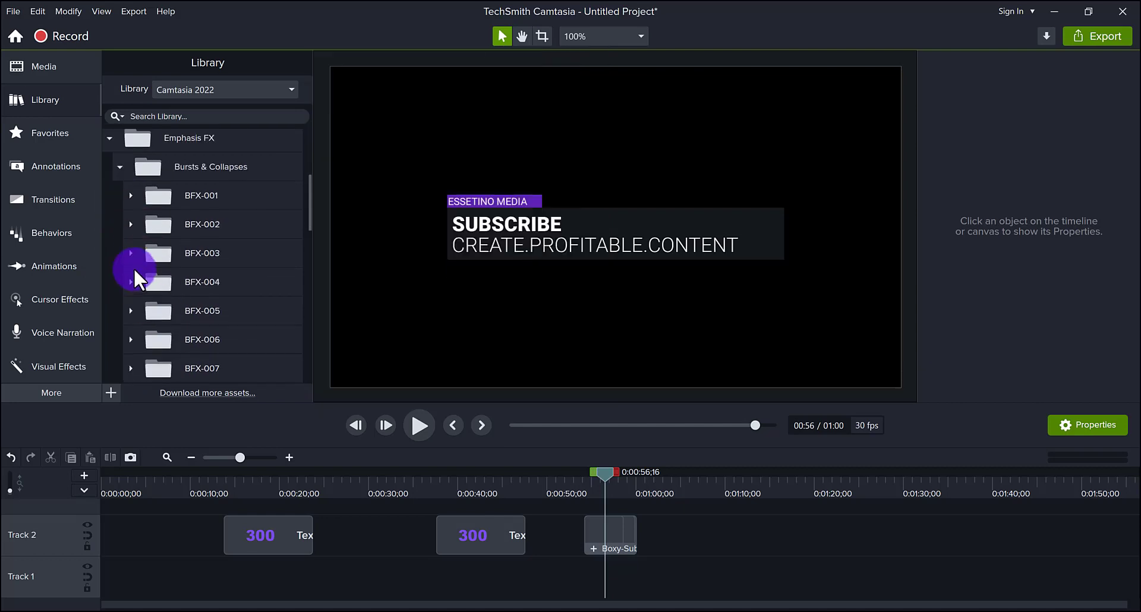
{"action": "left_click", "coordinate": [120, 167]}
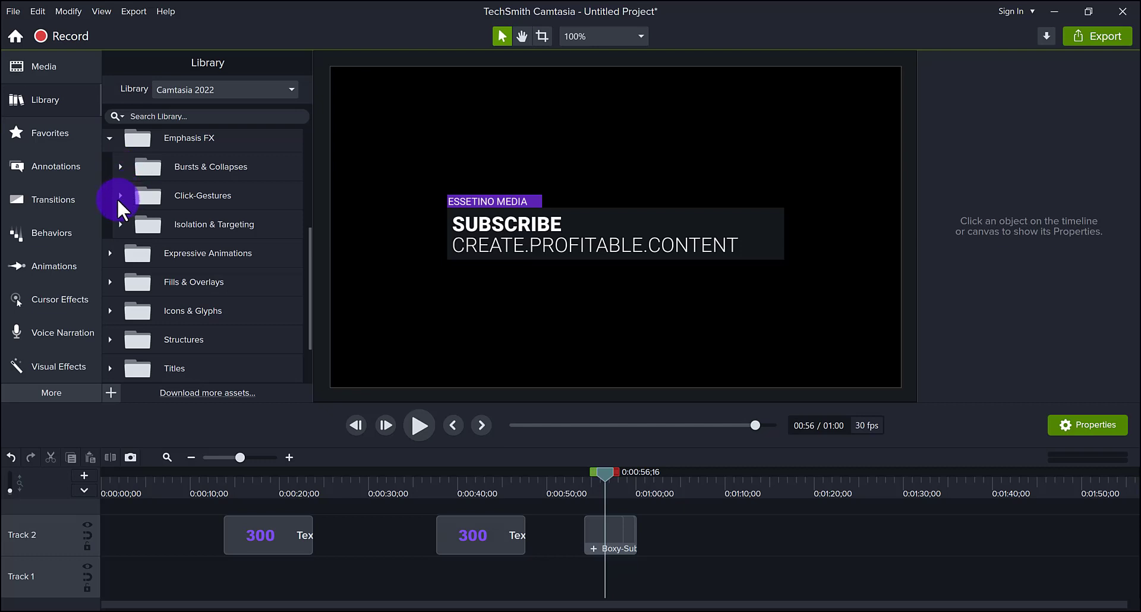
Look through the Click-Gestures subfolder of Emphasis FX, collapse it, and expand Isolation & Targeting
{"action": "left_click", "coordinate": [119, 196]}
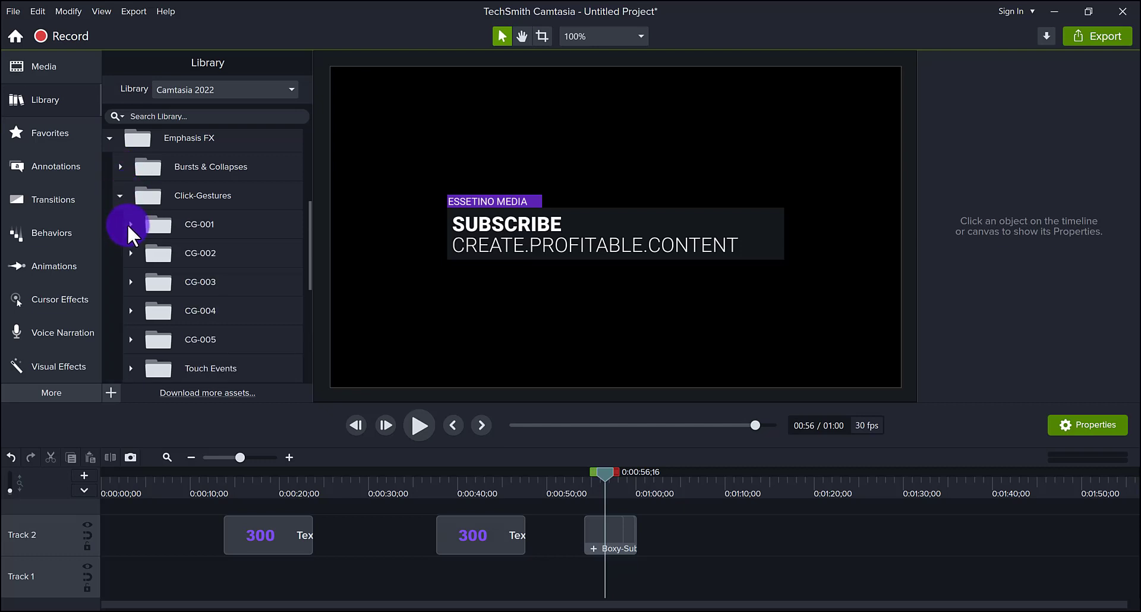
{"action": "left_click", "coordinate": [131, 224]}
{"action": "left_click", "coordinate": [132, 224]}
{"action": "left_click", "coordinate": [119, 194]}
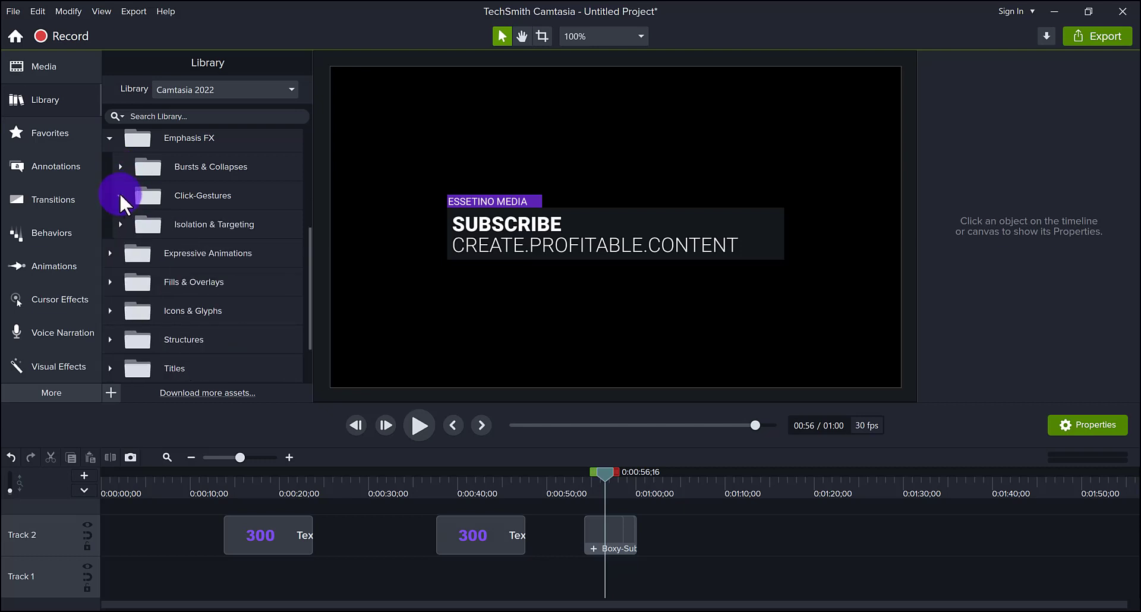
{"action": "left_click", "coordinate": [121, 224]}
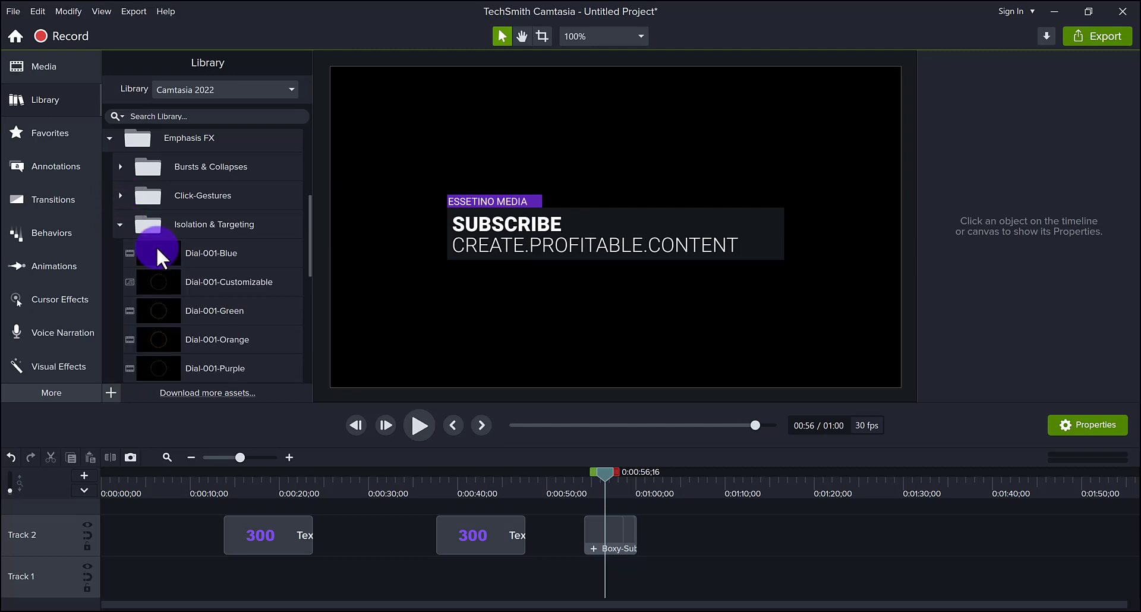
Preview Scope-001-Customizable in Isolation & Targeting, close the preview, and collapse the subfolder and Emphasis FX
{"action": "scroll", "coordinate": [183, 284], "scroll_direction": "down", "scroll_amount": 1}
{"action": "scroll", "coordinate": [184, 284], "scroll_direction": "down", "scroll_amount": 3}
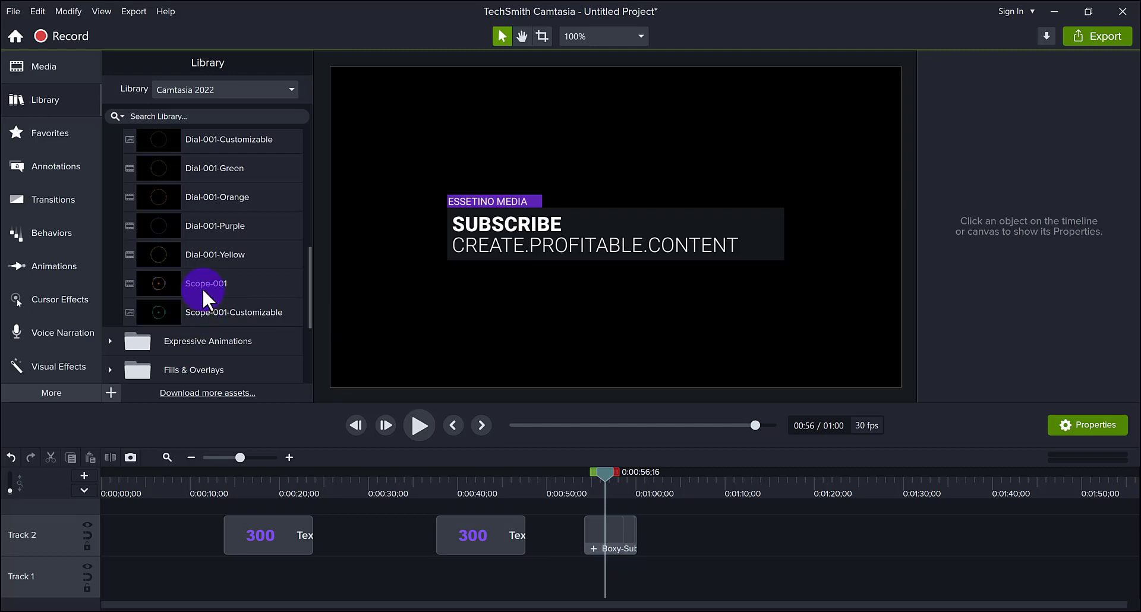
{"action": "left_click", "coordinate": [204, 308]}
{"action": "double_click", "coordinate": [208, 308]}
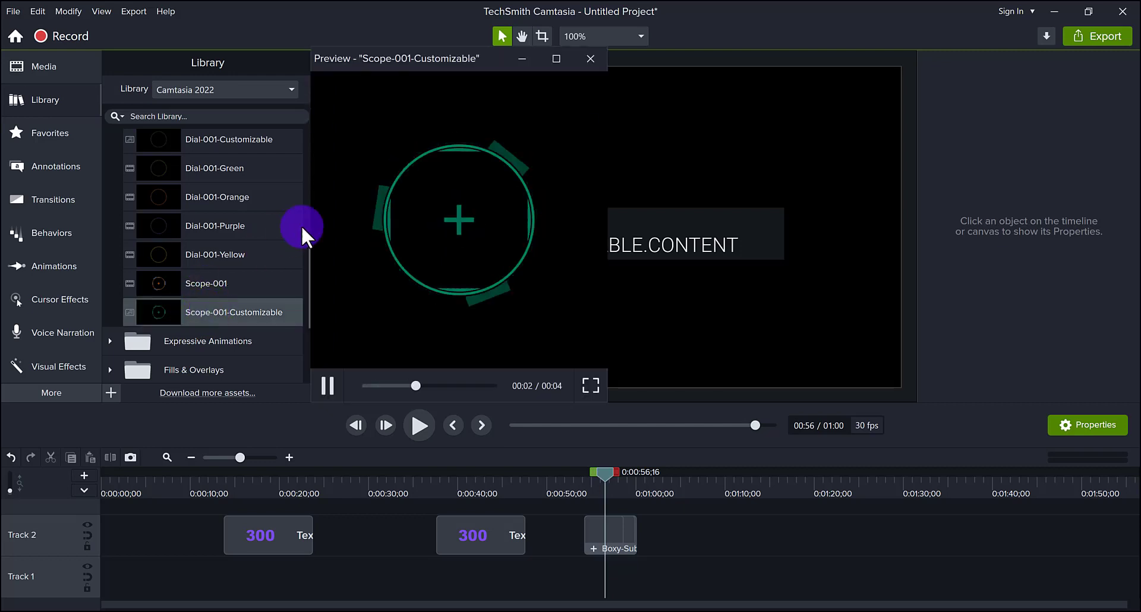
{"action": "left_click", "coordinate": [590, 59]}
{"action": "scroll", "coordinate": [171, 305], "scroll_direction": "up", "scroll_amount": 1}
{"action": "scroll", "coordinate": [171, 305], "scroll_direction": "up", "scroll_amount": 3}
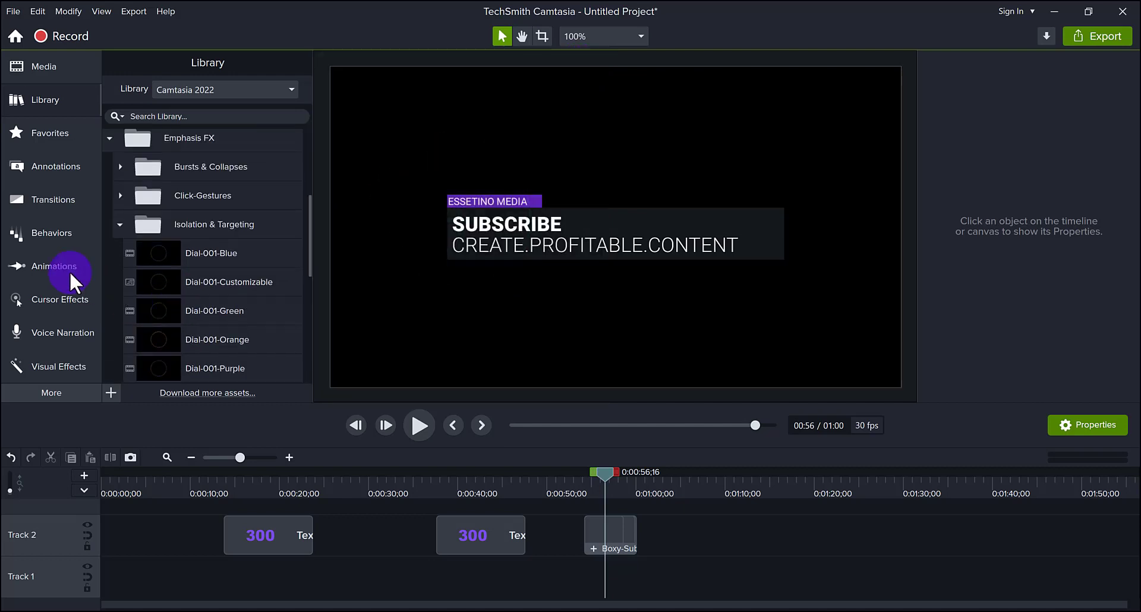
{"action": "left_click", "coordinate": [120, 225]}
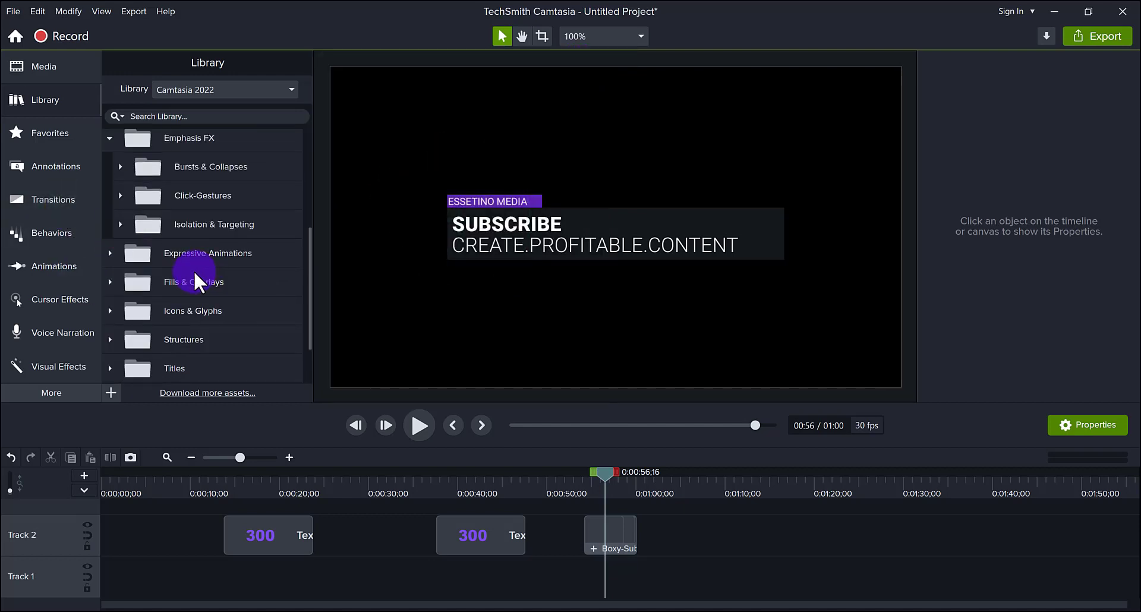
{"action": "left_click", "coordinate": [110, 139]}
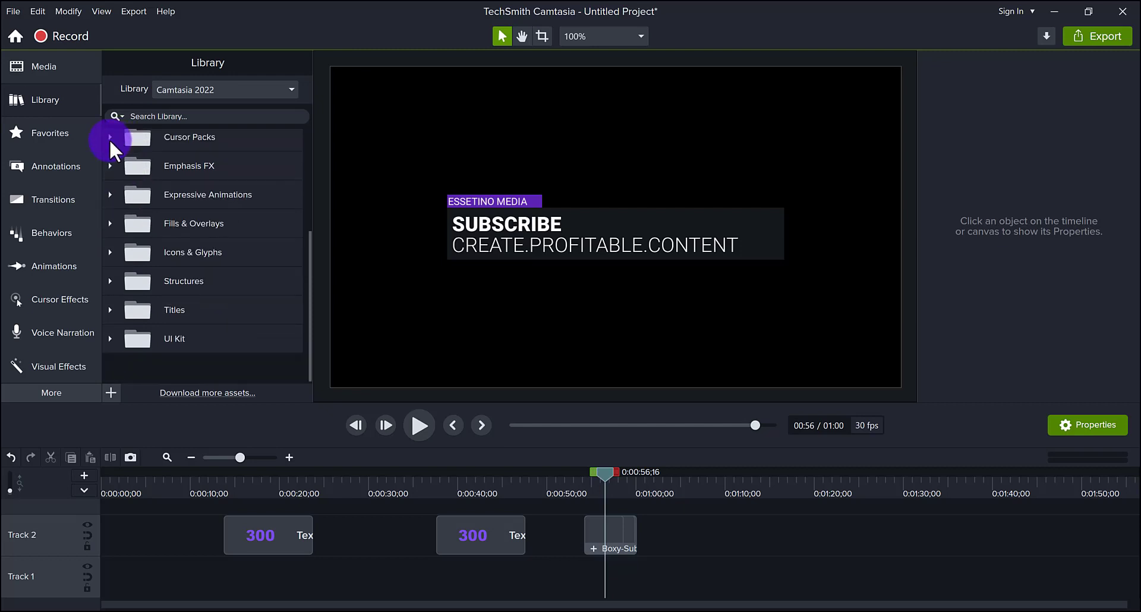
Browse Compound Expressions in the Expressive Animations folder, preview CursorPathCombo-001-Customizable, and close the preview
{"action": "left_click", "coordinate": [110, 195]}
{"action": "left_click", "coordinate": [119, 223]}
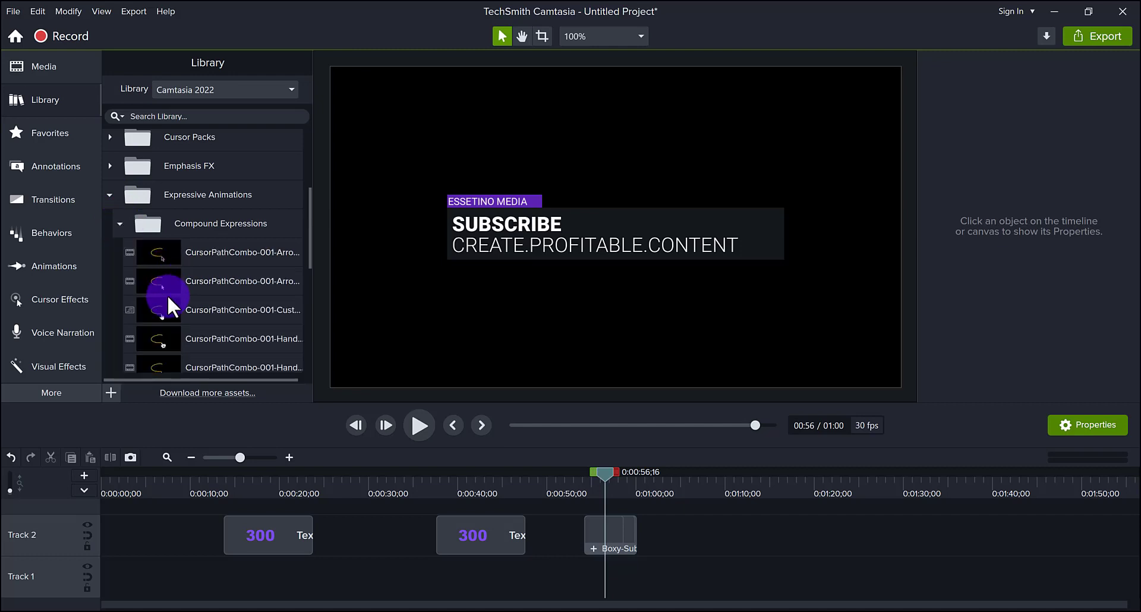
{"action": "scroll", "coordinate": [178, 292], "scroll_direction": "down", "scroll_amount": 2}
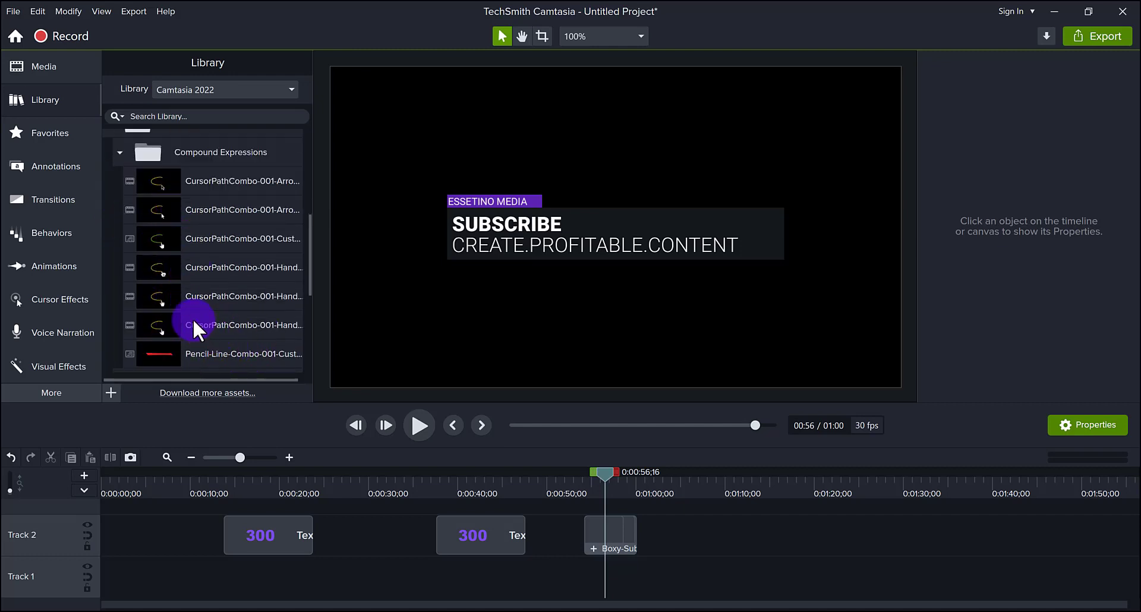
{"action": "double_click", "coordinate": [205, 249]}
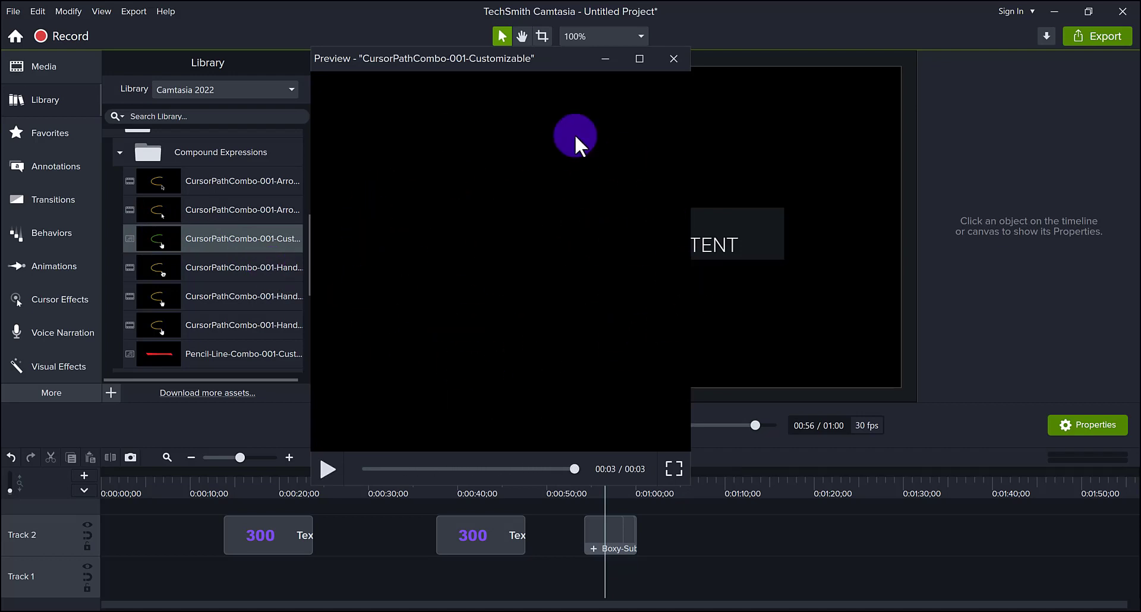
{"action": "left_click", "coordinate": [674, 59]}
Preview Pencil-Line-Combo-001-Customizable, close the preview, and collapse Compound Expressions
{"action": "left_click", "coordinate": [215, 351]}
{"action": "double_click", "coordinate": [215, 350]}
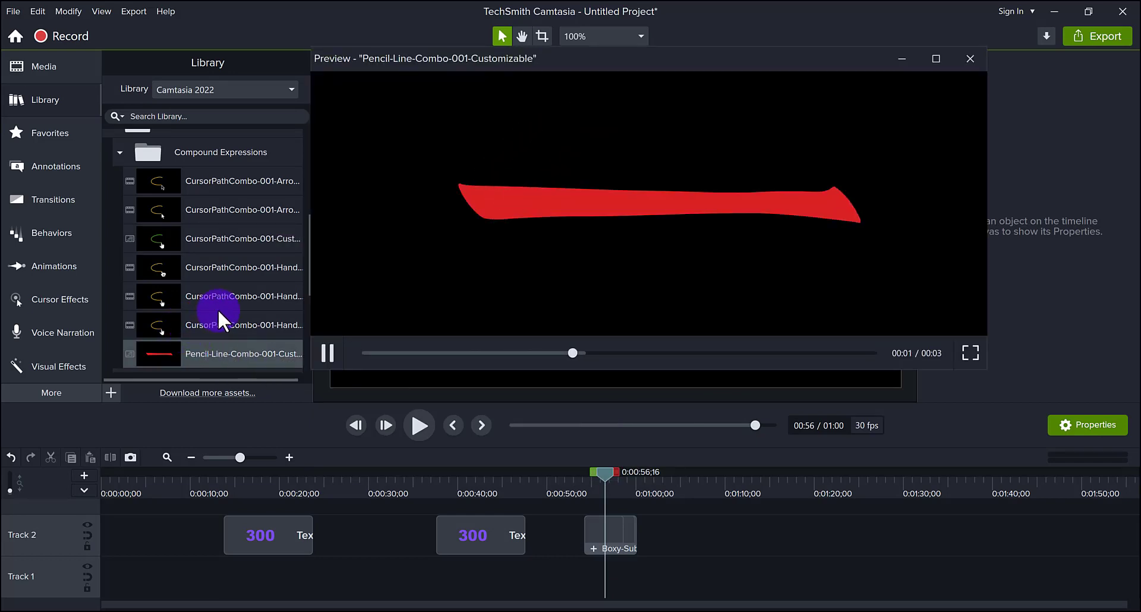
{"action": "left_click", "coordinate": [966, 58]}
{"action": "left_click", "coordinate": [120, 152]}
Look through the hand-drawn arrows, marks and highlights in the Hand Drawn subfolder of Expressive Animations
{"action": "left_click", "coordinate": [120, 210]}
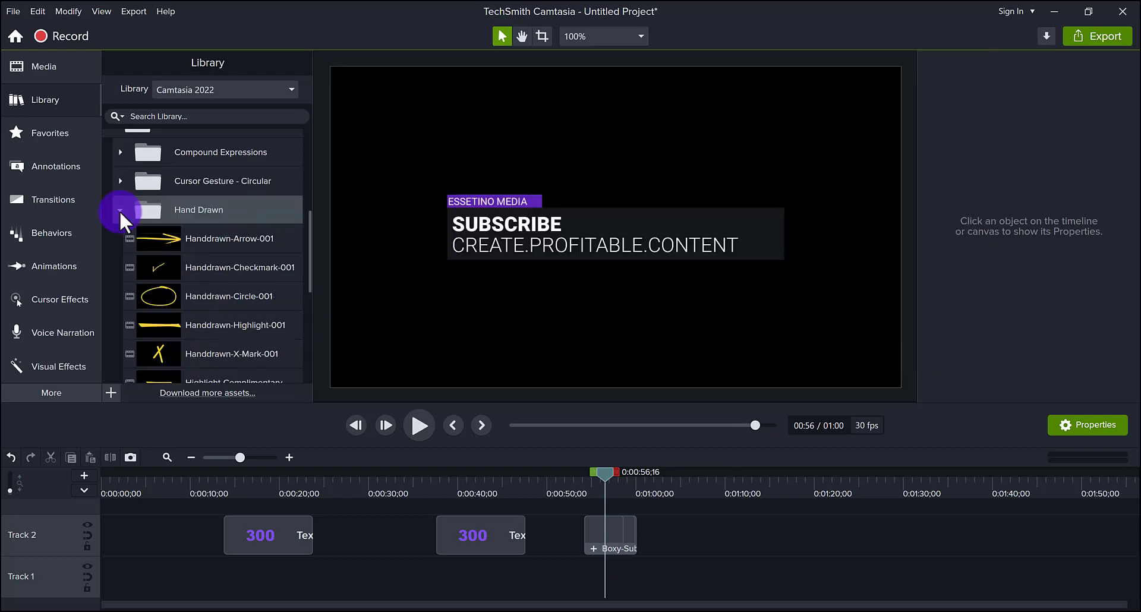
{"action": "scroll", "coordinate": [188, 302], "scroll_direction": "down", "scroll_amount": 3}
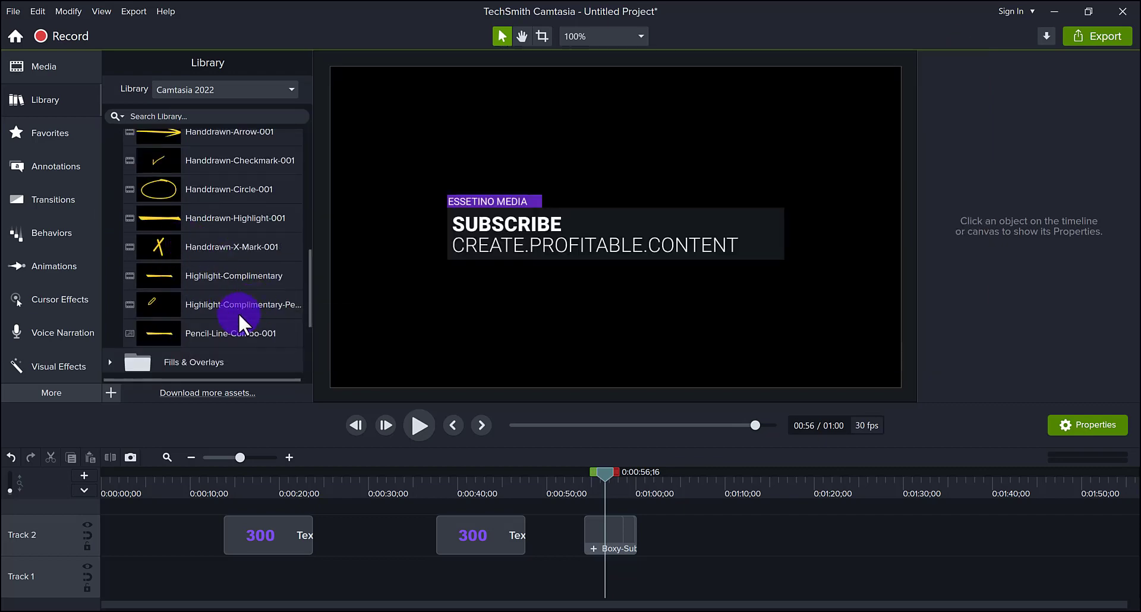
{"action": "scroll", "coordinate": [194, 254], "scroll_direction": "up", "scroll_amount": 2}
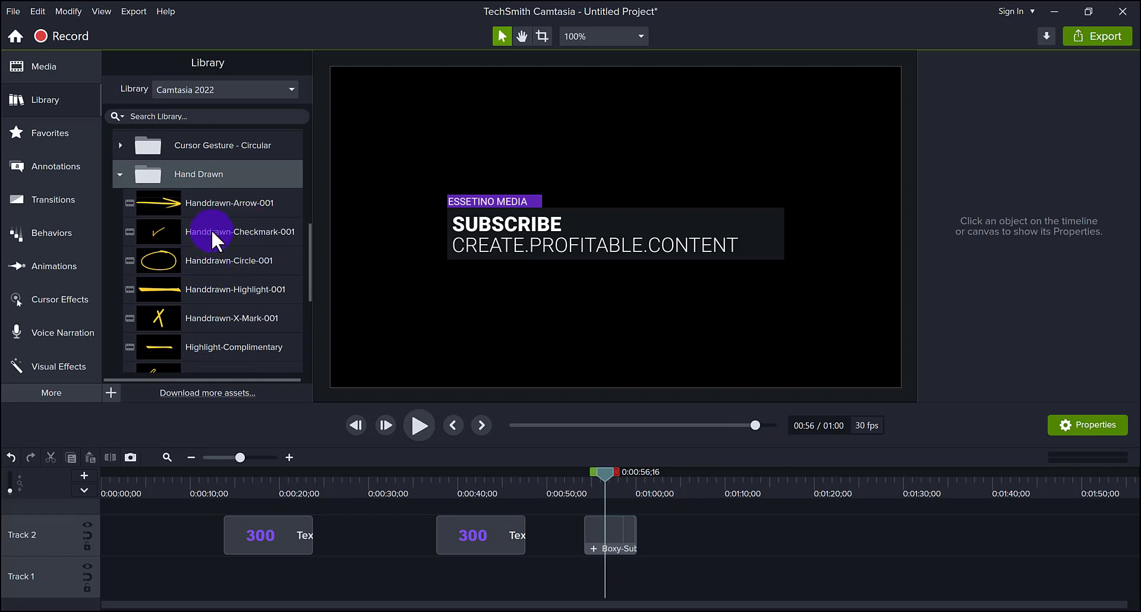
Add Dark Gradient 5 from the Dark Gradients subfolder of Fills & Overlays to Track 1, aligned beneath the subscribe title clip
{"action": "left_click", "coordinate": [108, 221]}
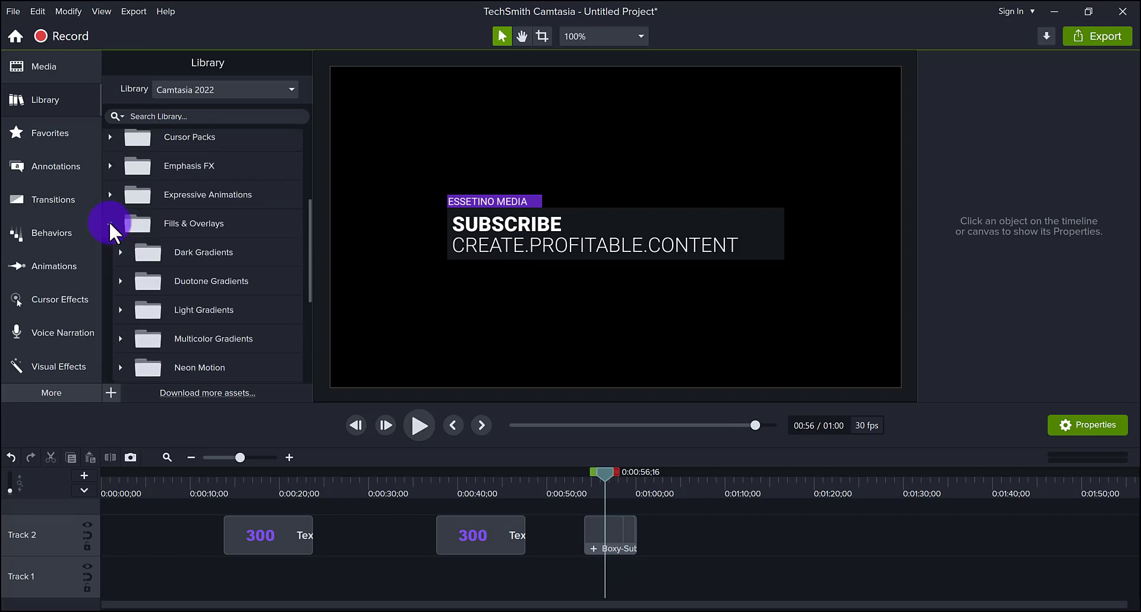
{"action": "left_click", "coordinate": [119, 252]}
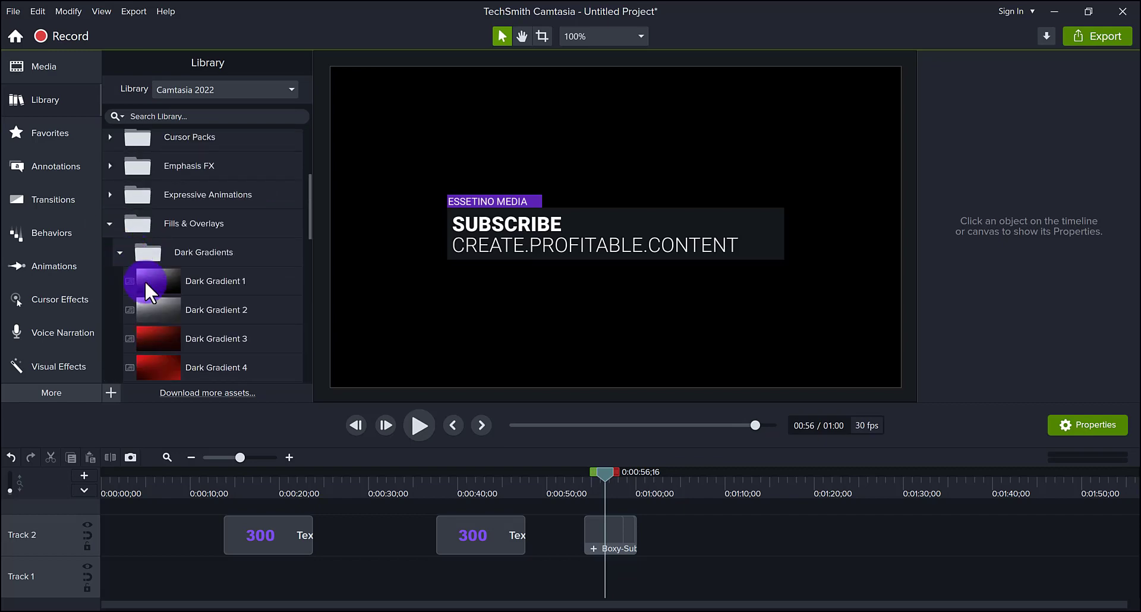
{"action": "scroll", "coordinate": [144, 281], "scroll_direction": "down", "scroll_amount": 4}
{"action": "scroll", "coordinate": [145, 283], "scroll_direction": "down", "scroll_amount": 1}
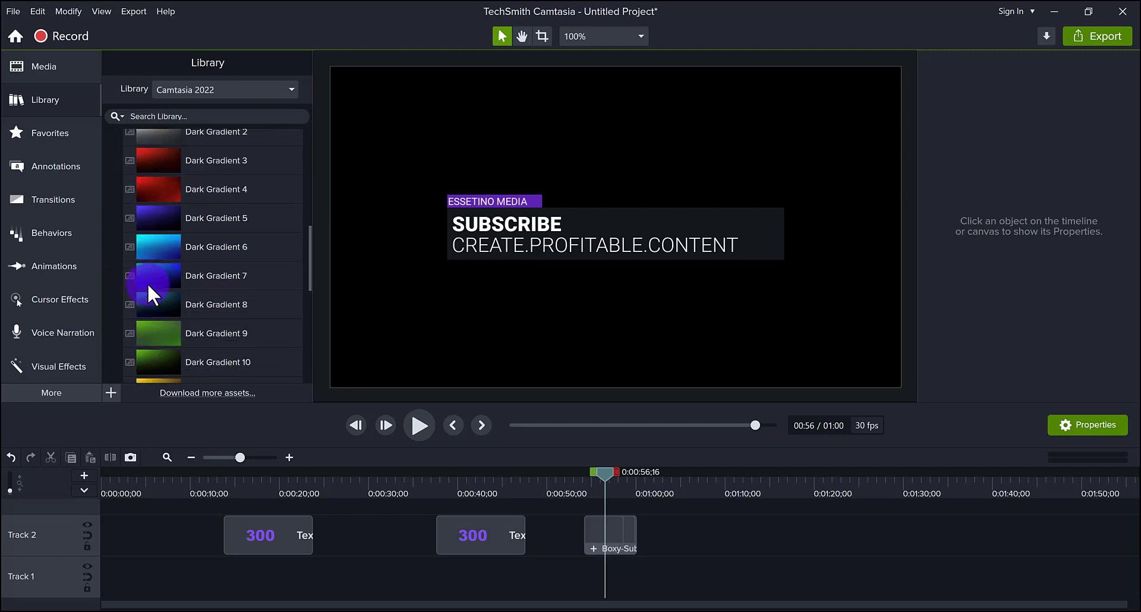
{"action": "scroll", "coordinate": [214, 296], "scroll_direction": "down", "scroll_amount": 1}
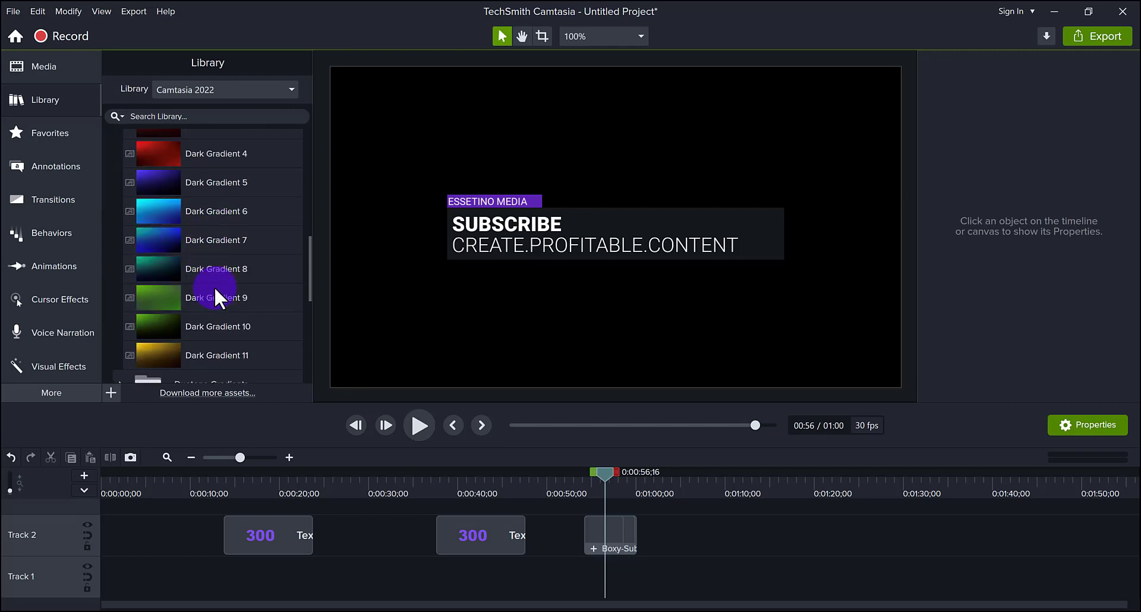
{"action": "scroll", "coordinate": [216, 290], "scroll_direction": "down", "scroll_amount": 1}
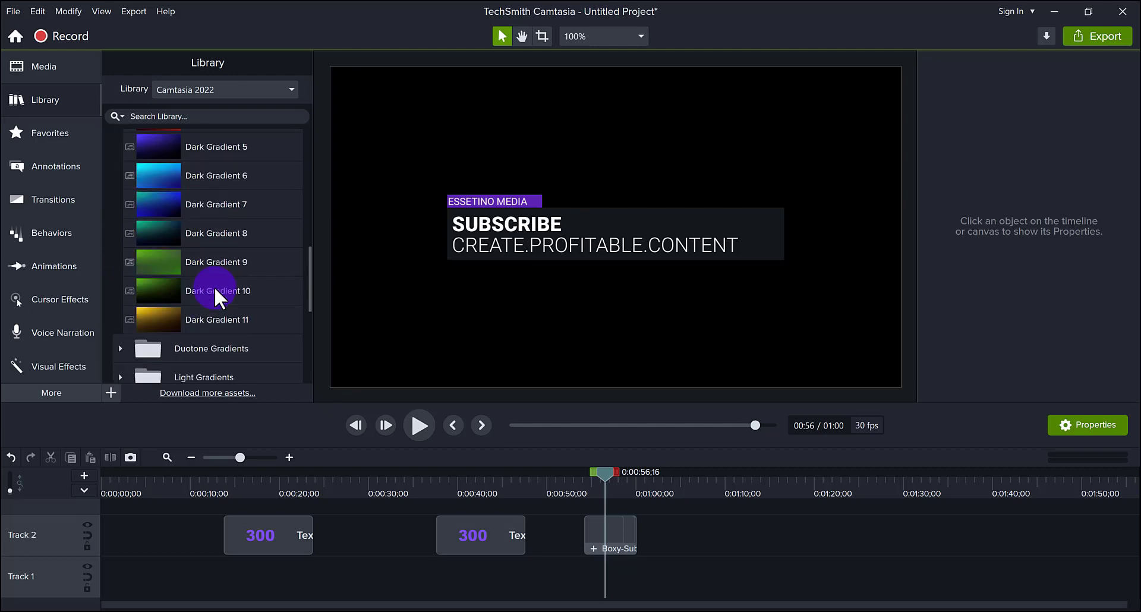
{"action": "left_click", "coordinate": [198, 180]}
{"action": "scroll", "coordinate": [230, 221], "scroll_direction": "up", "scroll_amount": 1}
{"action": "left_click_drag", "start_coordinate": [208, 181], "coordinate": [592, 596]}
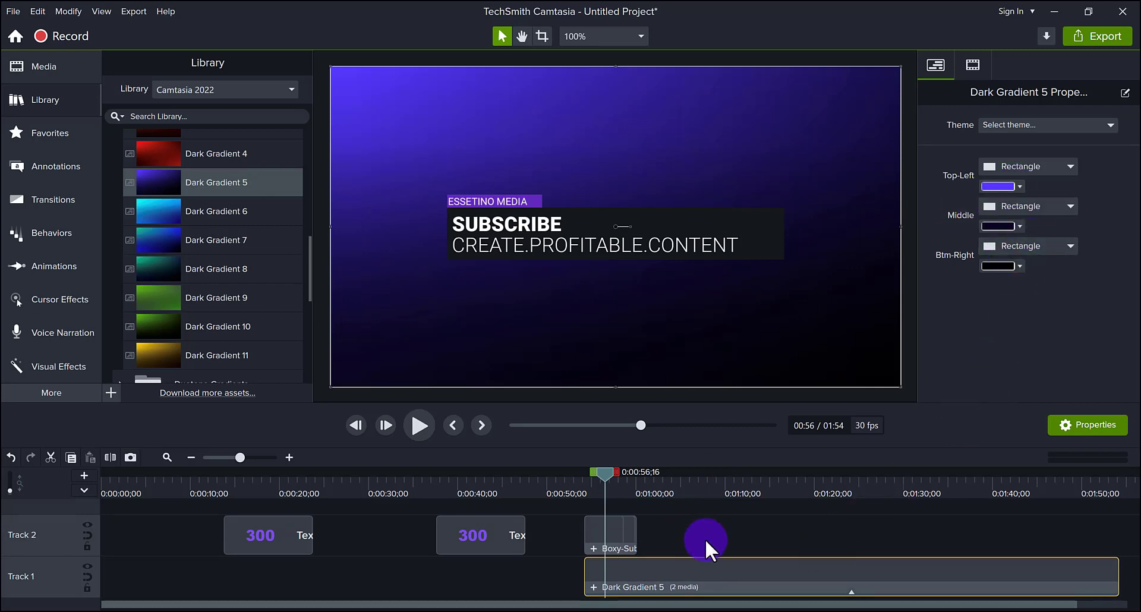
Collapse Dark Gradients, look through the Duotone Gradients subfolder, and collapse it
{"action": "scroll", "coordinate": [189, 263], "scroll_direction": "up", "scroll_amount": 5}
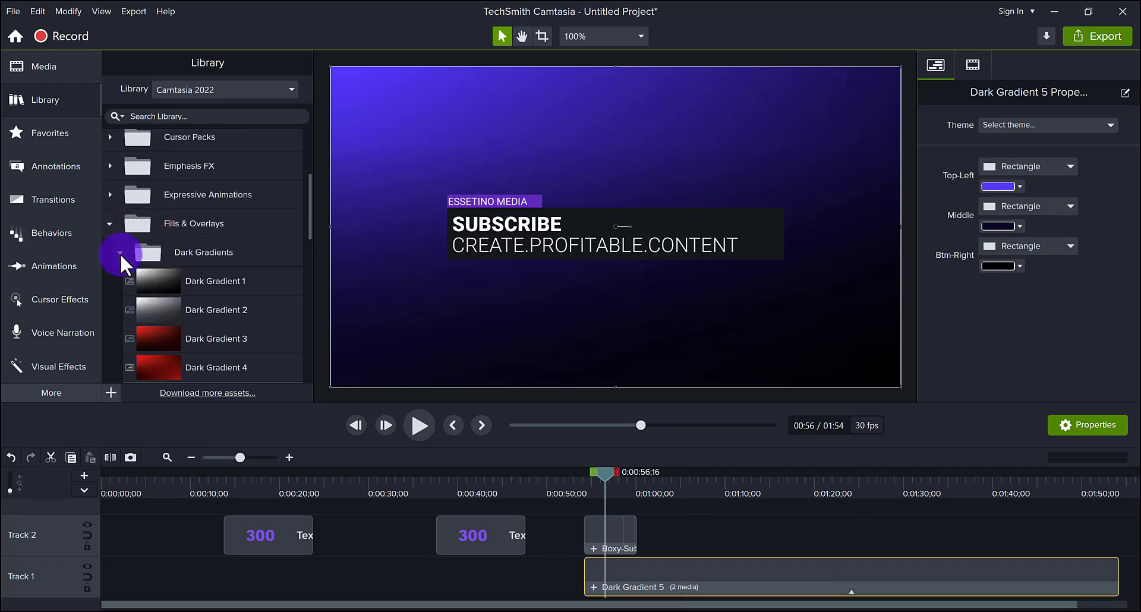
{"action": "left_click", "coordinate": [120, 253]}
{"action": "left_click", "coordinate": [120, 279]}
{"action": "scroll", "coordinate": [123, 283], "scroll_direction": "down", "scroll_amount": 2}
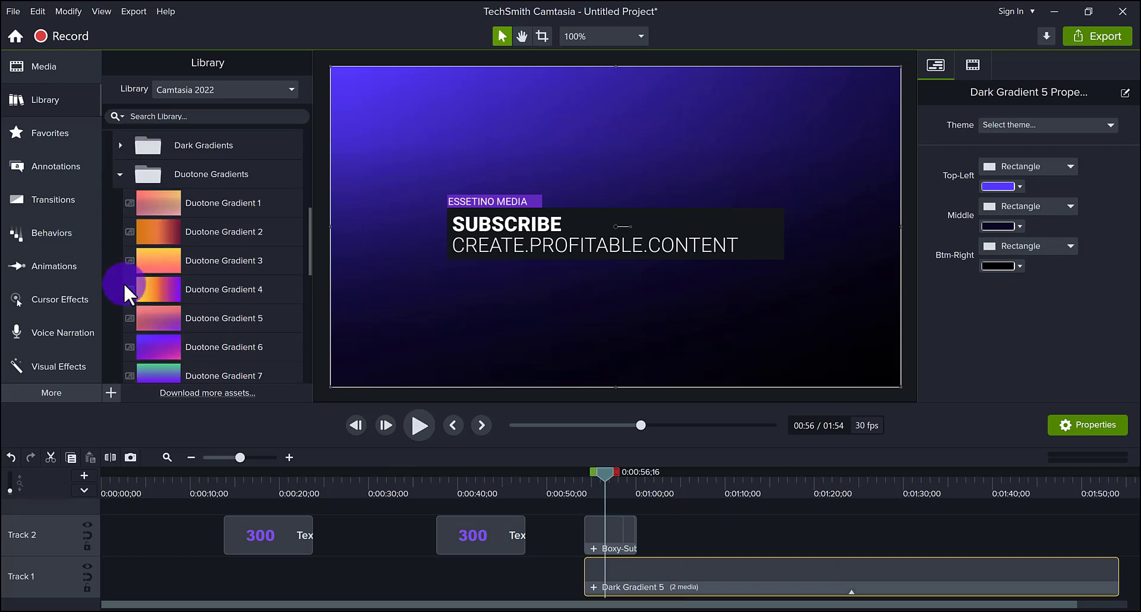
{"action": "scroll", "coordinate": [173, 300], "scroll_direction": "down", "scroll_amount": 2}
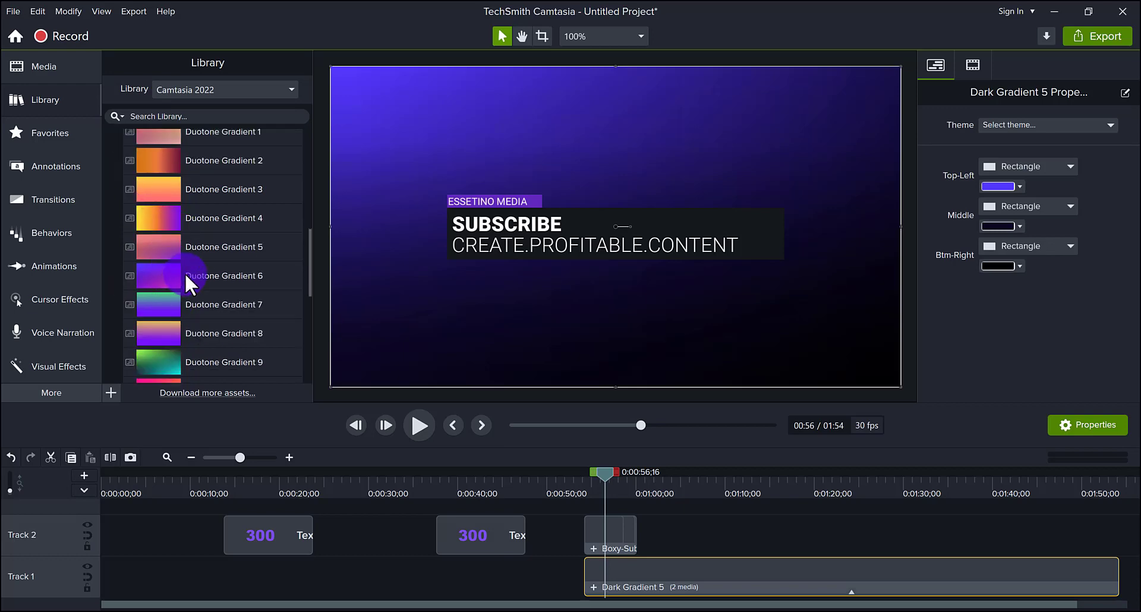
{"action": "scroll", "coordinate": [233, 285], "scroll_direction": "down", "scroll_amount": 3}
{"action": "scroll", "coordinate": [235, 290], "scroll_direction": "up", "scroll_amount": 5}
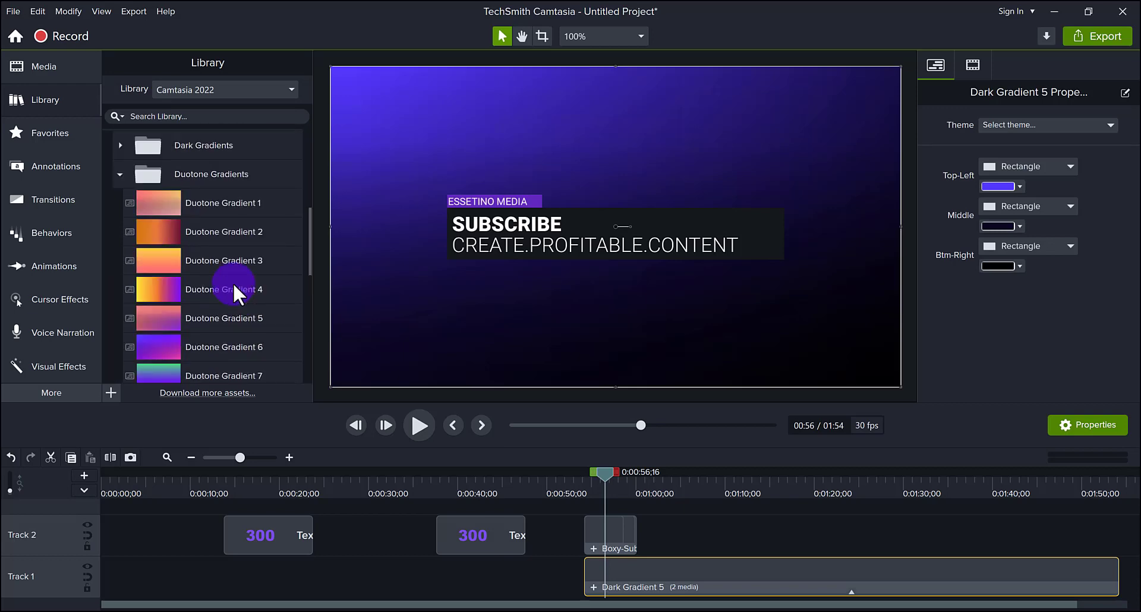
{"action": "left_click", "coordinate": [121, 173]}
Look through the Multicolor Gradients subfolder of Fills & Overlays and collapse it
{"action": "left_click", "coordinate": [120, 231]}
{"action": "scroll", "coordinate": [215, 323], "scroll_direction": "down", "scroll_amount": 5}
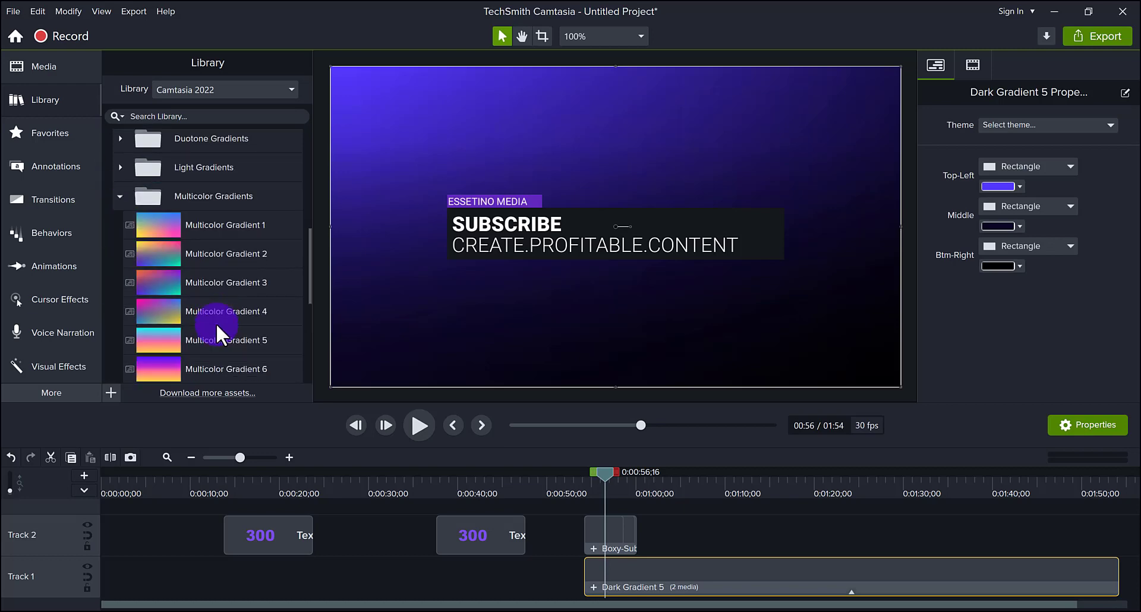
{"action": "scroll", "coordinate": [216, 323], "scroll_direction": "up", "scroll_amount": 3}
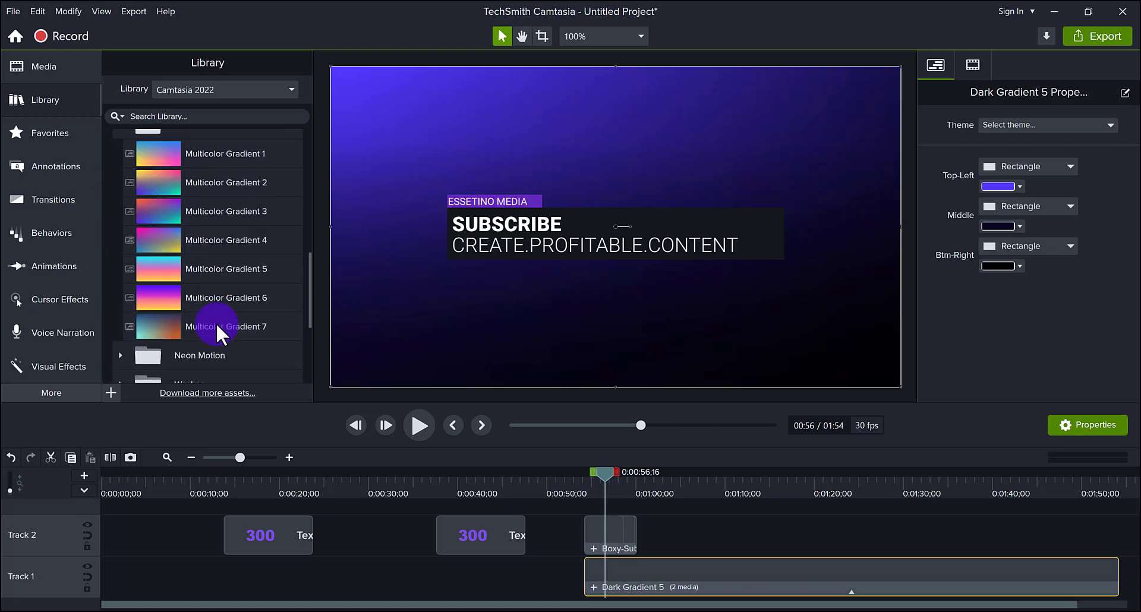
{"action": "left_click", "coordinate": [120, 166]}
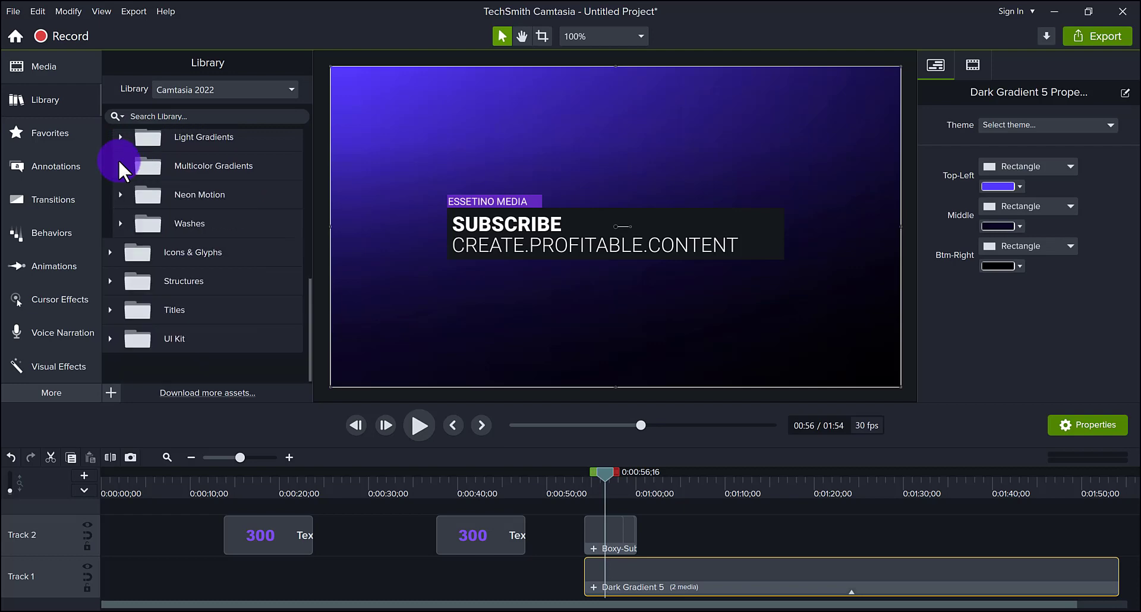
Preview Neon Lights Electric Indigo from the Neon Motion subfolder, close the preview, and collapse the subfolder
{"action": "left_click", "coordinate": [120, 195]}
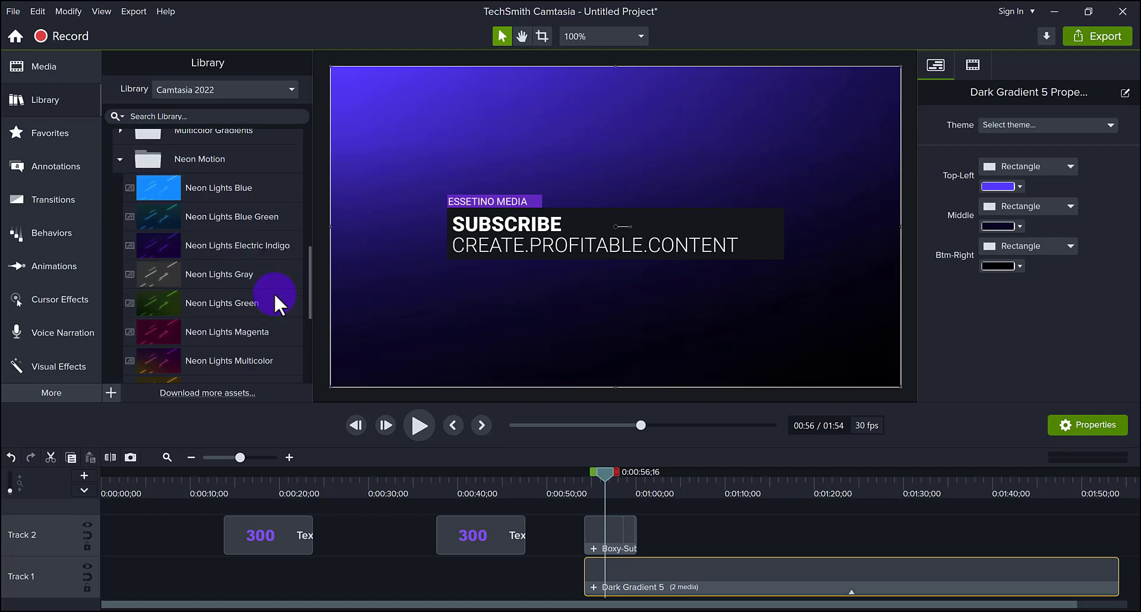
{"action": "double_click", "coordinate": [250, 237]}
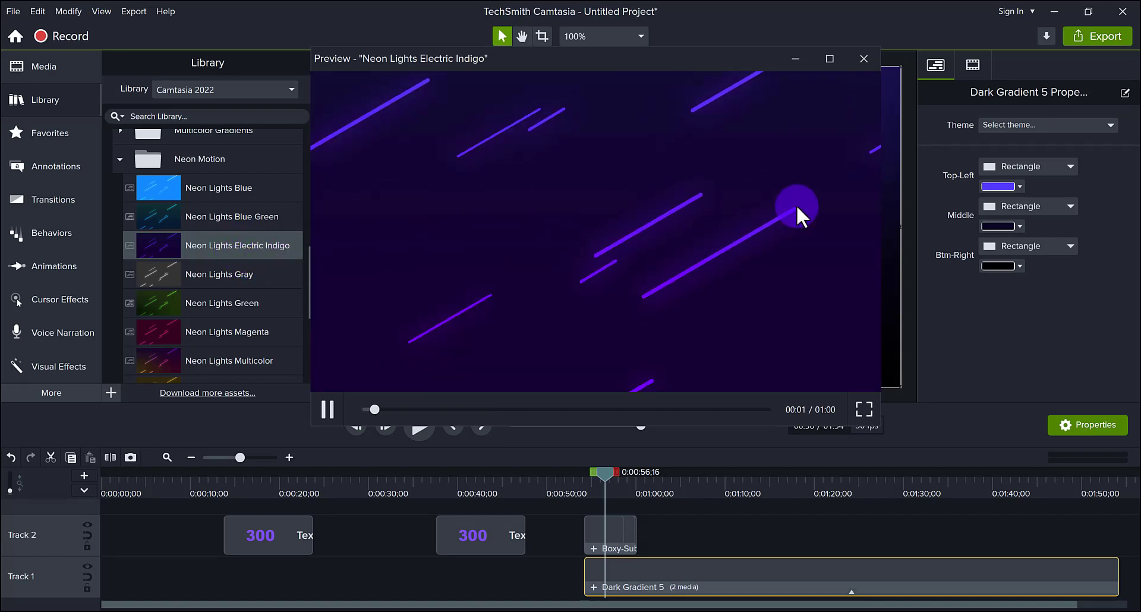
{"action": "left_click", "coordinate": [866, 59]}
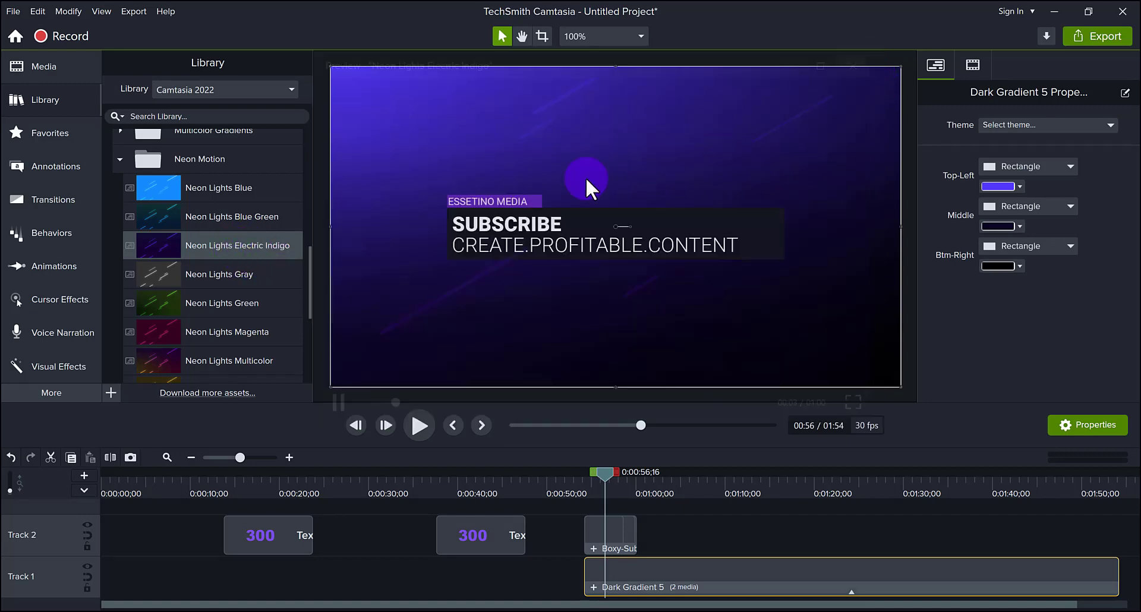
{"action": "left_click", "coordinate": [120, 159]}
Look through the Washes subfolder of Fills & Overlays and collapse it
{"action": "left_click", "coordinate": [120, 221]}
{"action": "scroll", "coordinate": [194, 274], "scroll_direction": "down", "scroll_amount": 2}
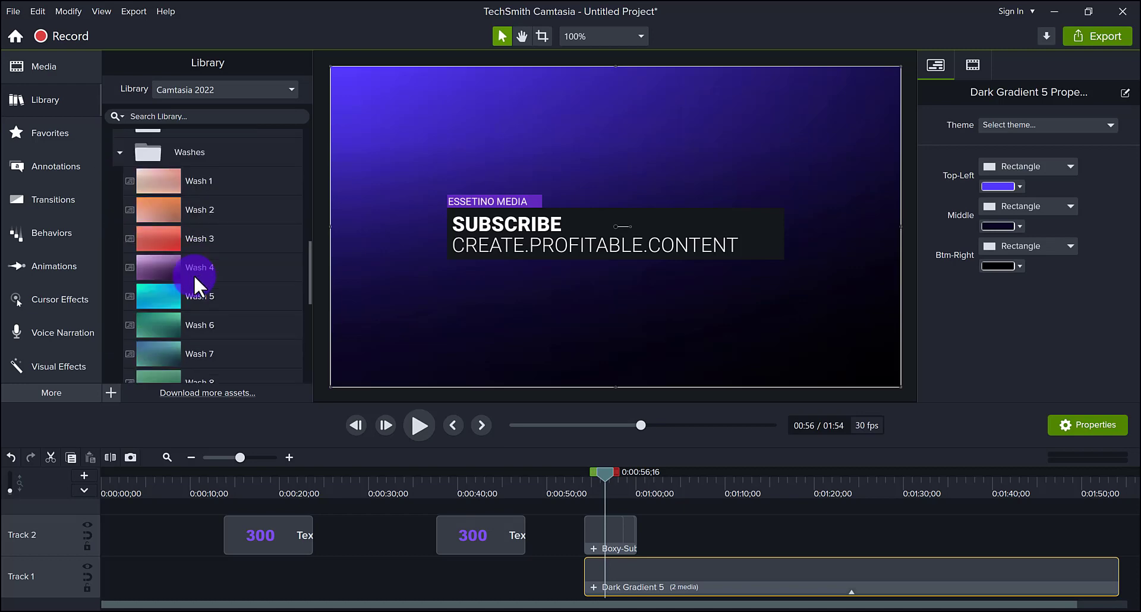
{"action": "scroll", "coordinate": [194, 275], "scroll_direction": "down", "scroll_amount": 2}
{"action": "scroll", "coordinate": [194, 275], "scroll_direction": "up", "scroll_amount": 2}
{"action": "scroll", "coordinate": [194, 275], "scroll_direction": "down", "scroll_amount": 3}
{"action": "scroll", "coordinate": [194, 274], "scroll_direction": "up", "scroll_amount": 5}
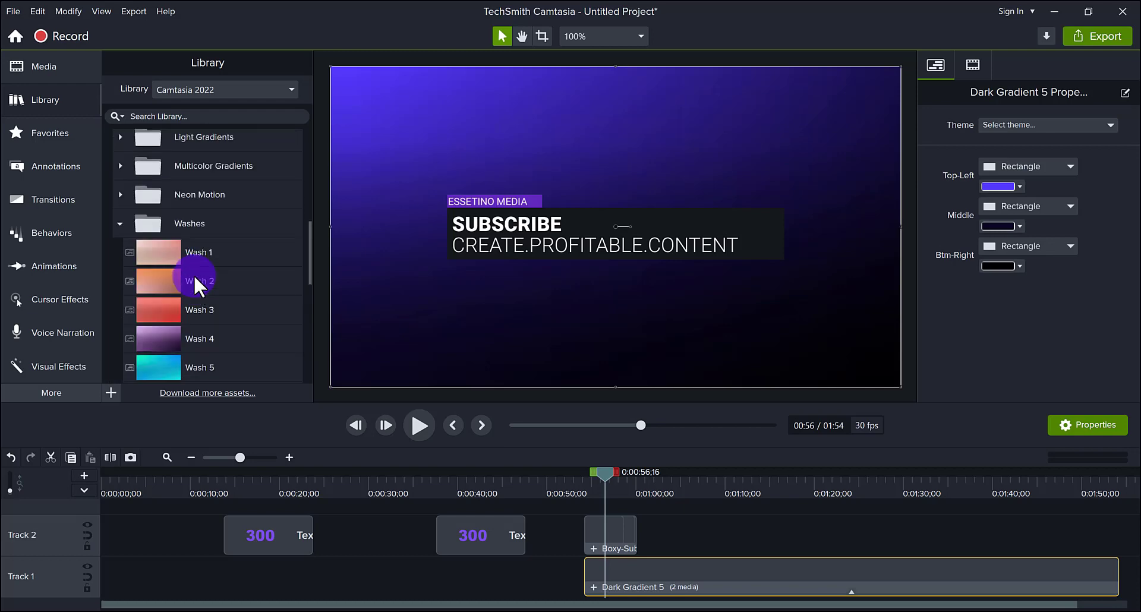
{"action": "key", "text": "Left"}
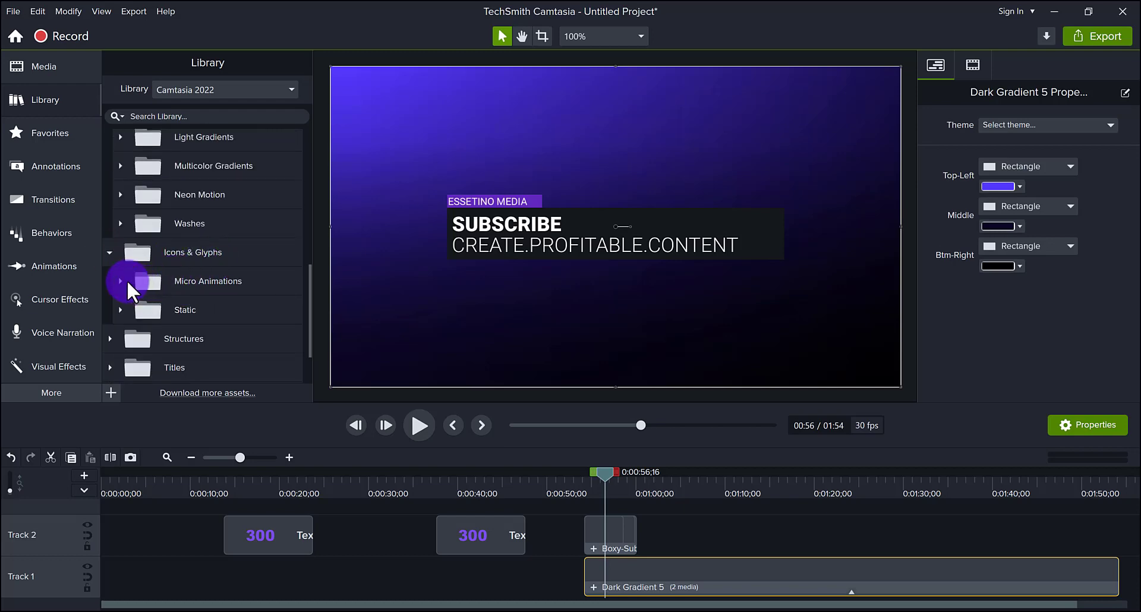
Look through the Micro Animations subfolder of Icons & Glyphs, then collapse Icons & Glyphs
{"action": "left_click", "coordinate": [122, 280]}
{"action": "scroll", "coordinate": [123, 280], "scroll_direction": "down", "scroll_amount": 5}
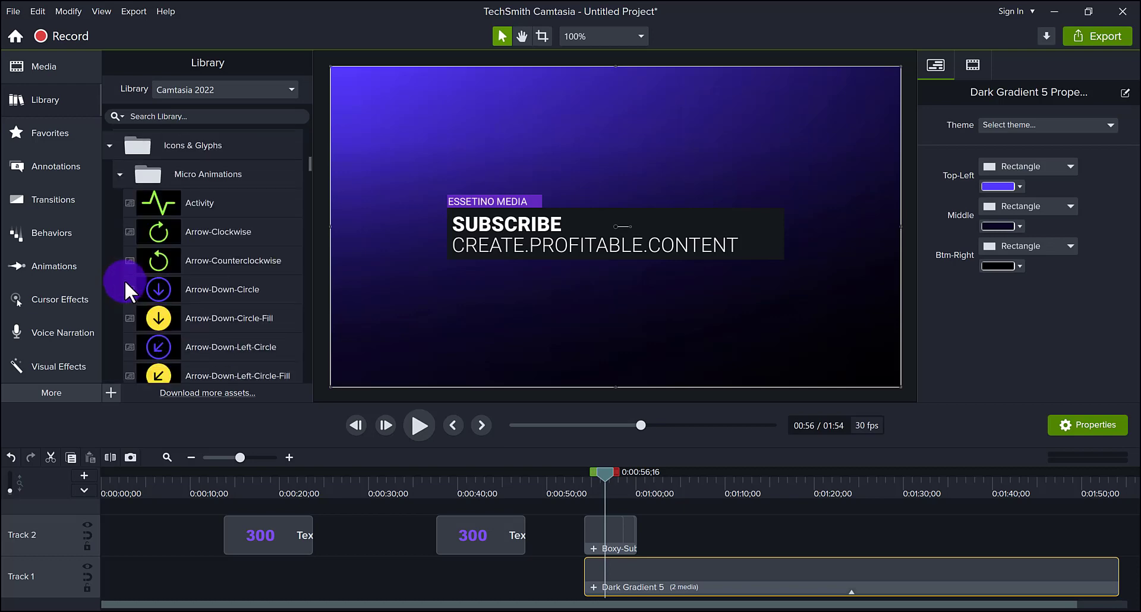
{"action": "scroll", "coordinate": [171, 295], "scroll_direction": "down", "scroll_amount": 8}
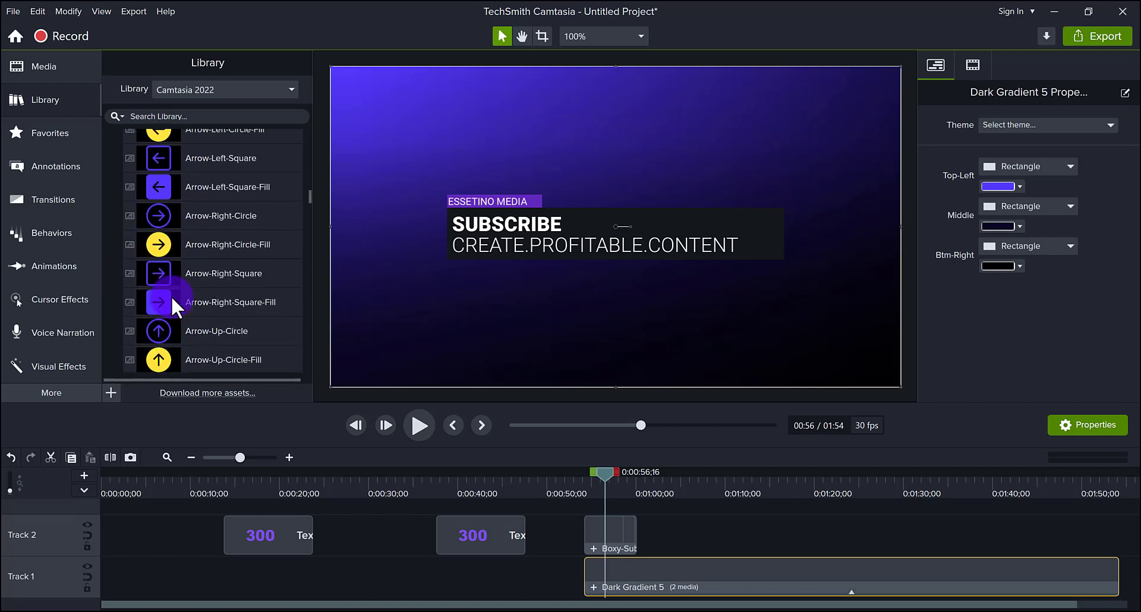
{"action": "scroll", "coordinate": [171, 295], "scroll_direction": "up", "scroll_amount": 10}
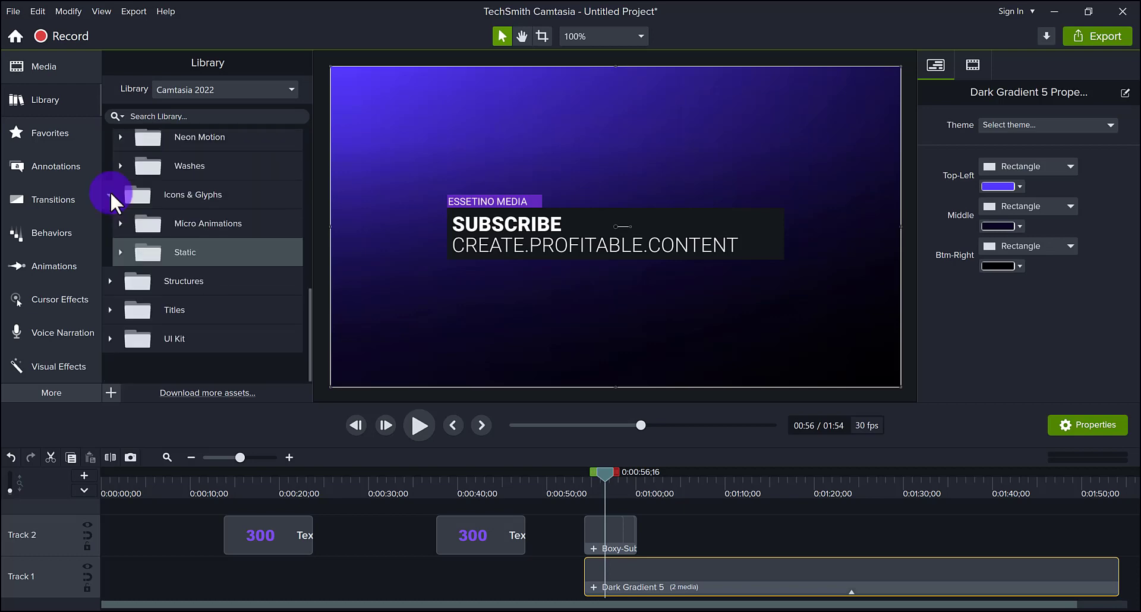
{"action": "left_click", "coordinate": [110, 191]}
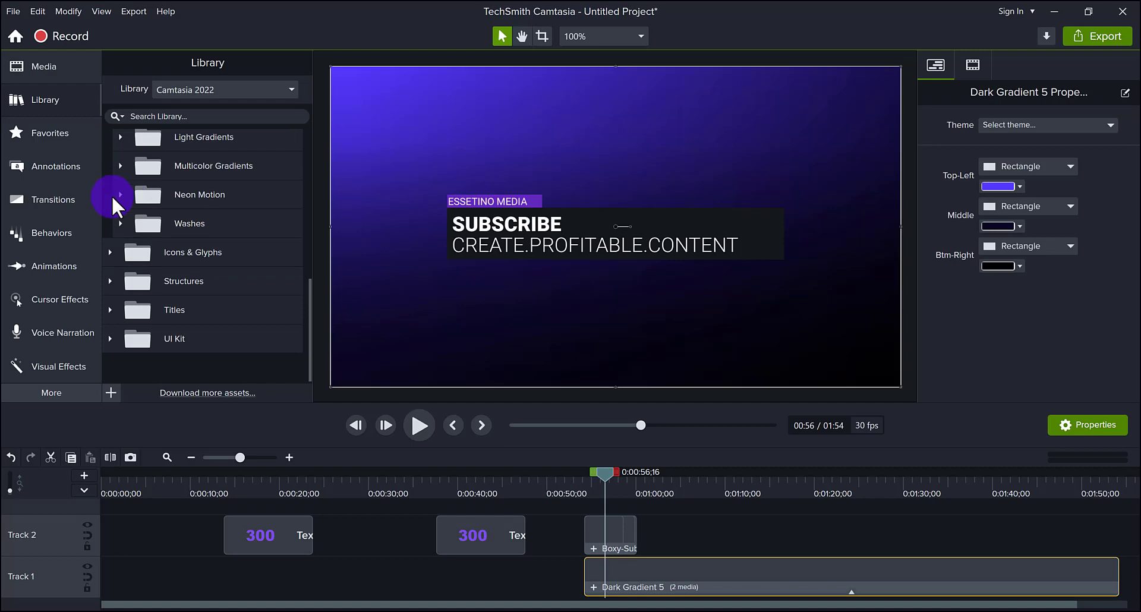
Preview Motor-City-Renaissance-002 from the Motor City subfolder of Structures, close the preview, and collapse the folder
{"action": "left_click", "coordinate": [110, 280]}
{"action": "scroll", "coordinate": [160, 294], "scroll_direction": "down", "scroll_amount": 1}
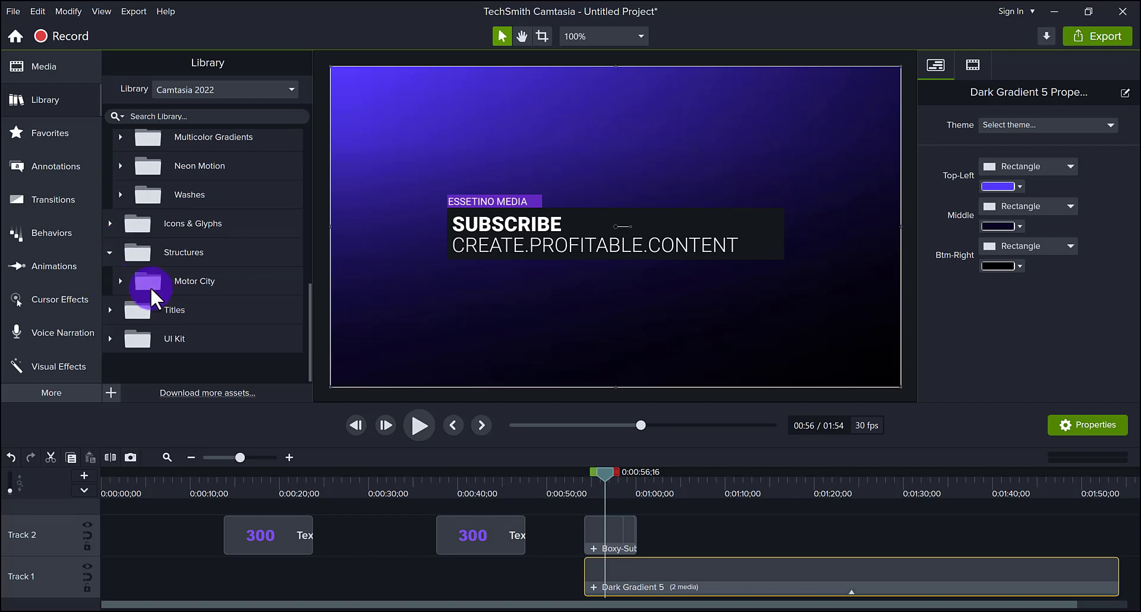
{"action": "left_click", "coordinate": [119, 281]}
{"action": "scroll", "coordinate": [177, 305], "scroll_direction": "down", "scroll_amount": 4}
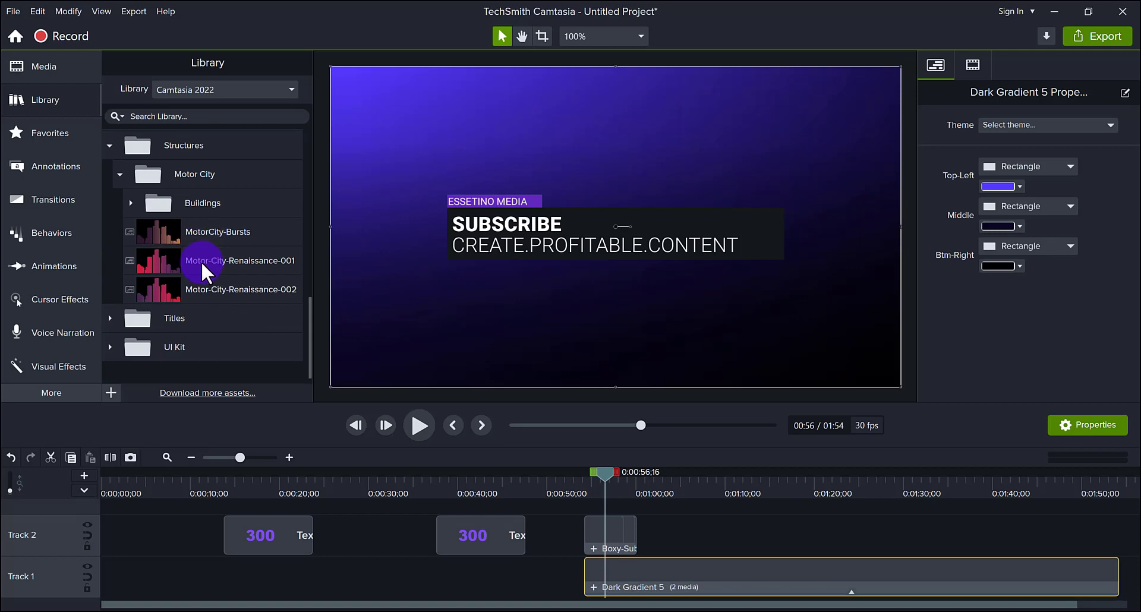
{"action": "double_click", "coordinate": [204, 290]}
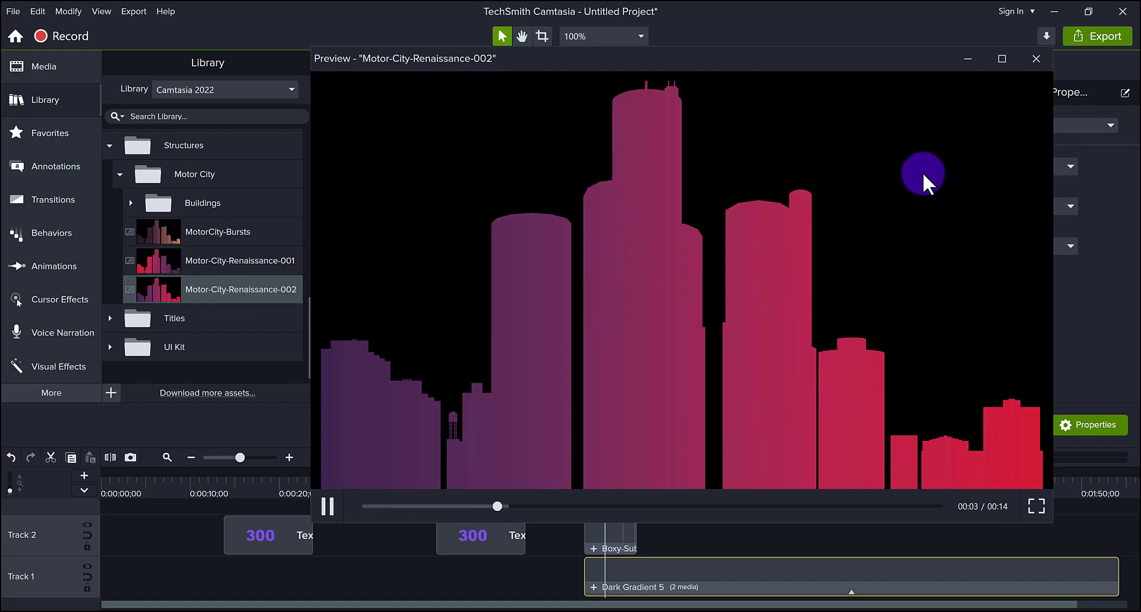
{"action": "left_click", "coordinate": [1035, 58]}
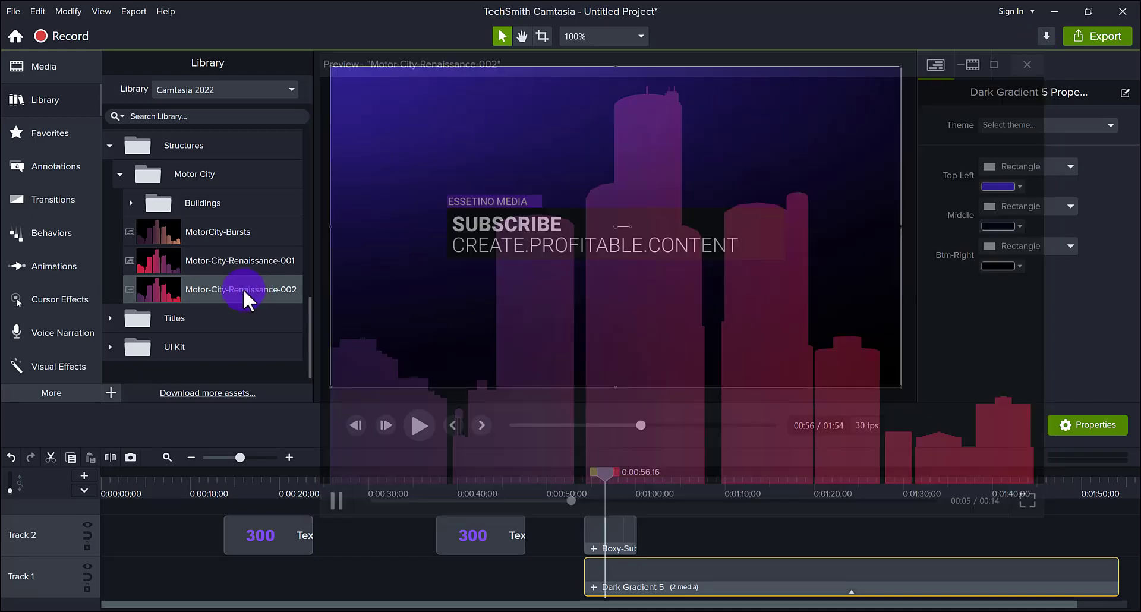
{"action": "left_click", "coordinate": [127, 205]}
Look through the Titles folder, preview the Boxy-Banner-Wipe title, and close the preview
{"action": "left_click", "coordinate": [109, 310]}
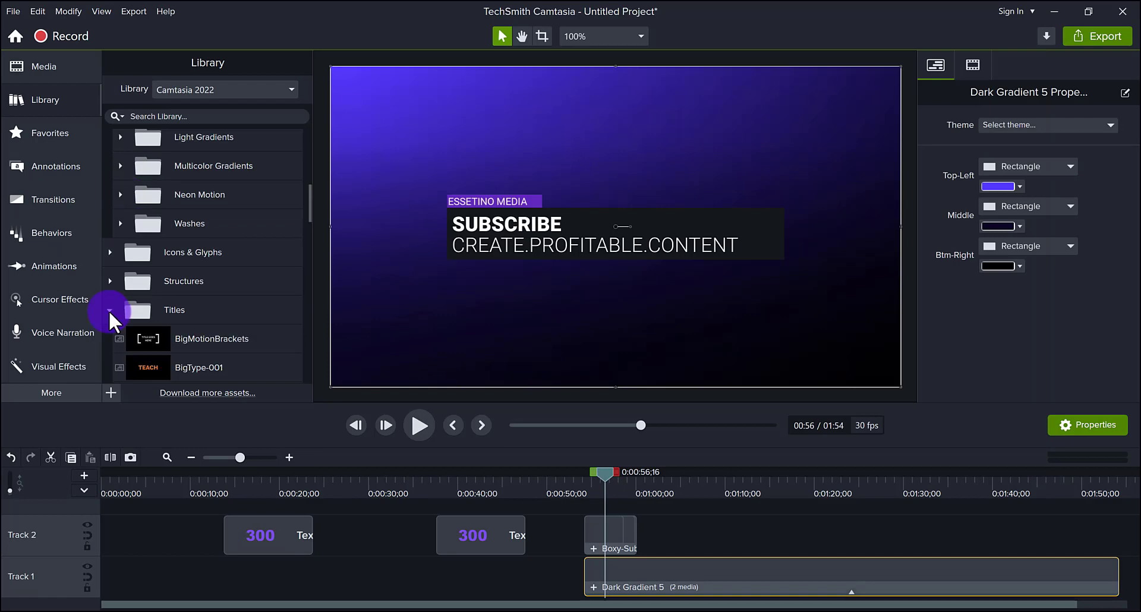
{"action": "scroll", "coordinate": [172, 316], "scroll_direction": "down", "scroll_amount": 3}
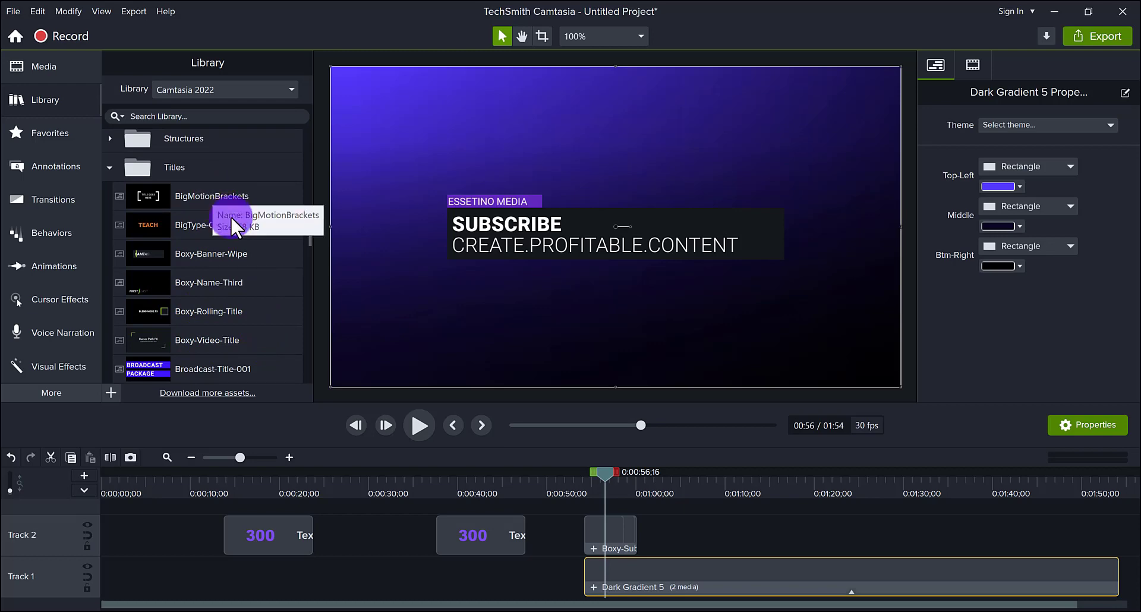
{"action": "scroll", "coordinate": [252, 341], "scroll_direction": "down", "scroll_amount": 4}
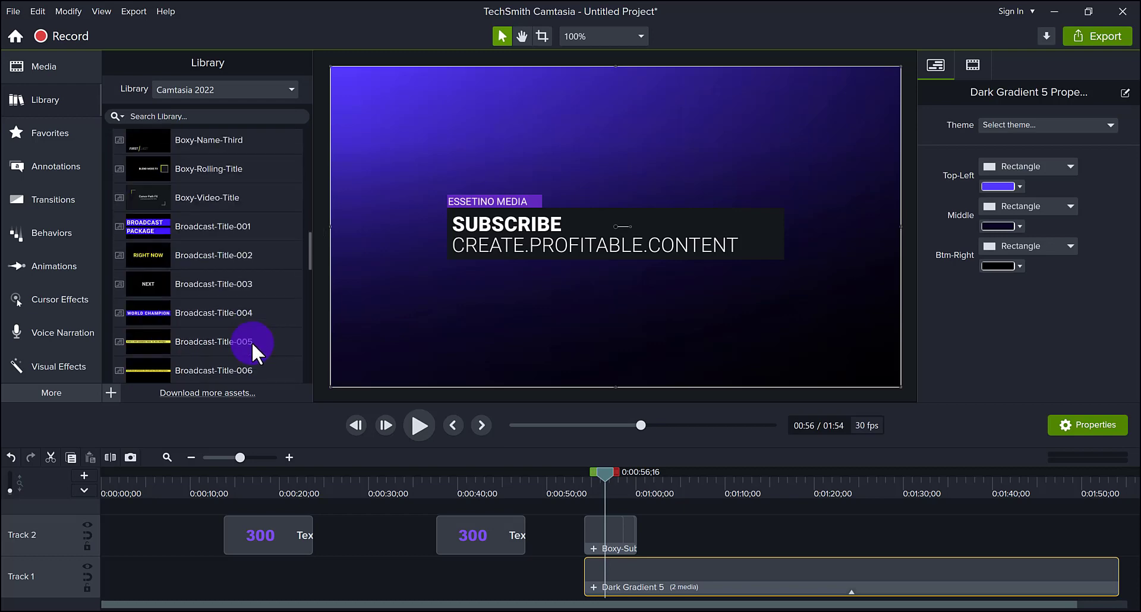
{"action": "scroll", "coordinate": [229, 339], "scroll_direction": "up", "scroll_amount": 1}
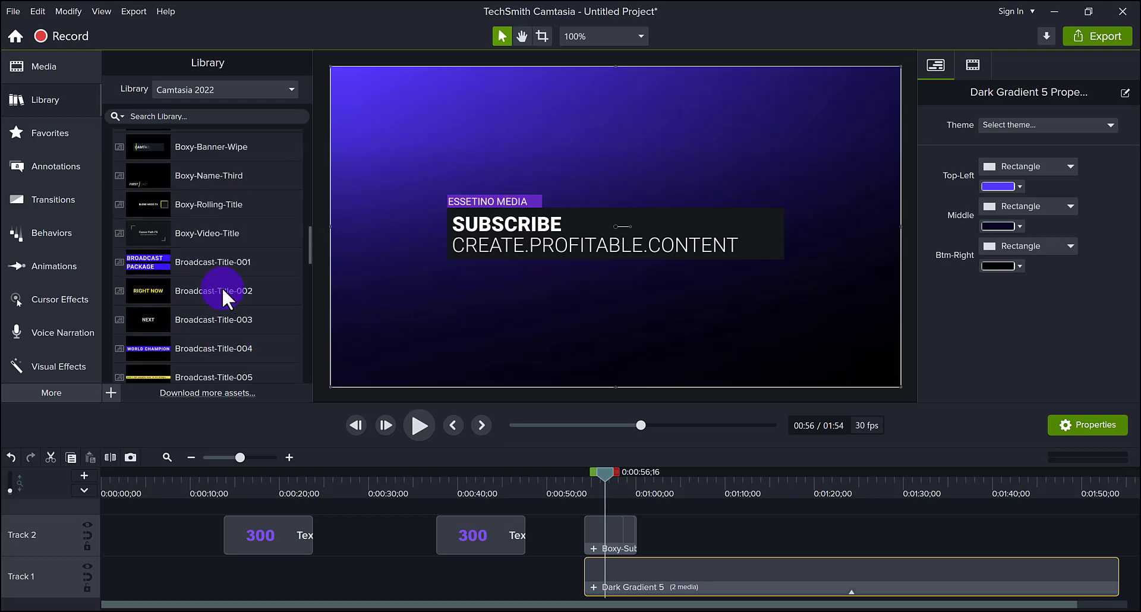
{"action": "left_click", "coordinate": [208, 145]}
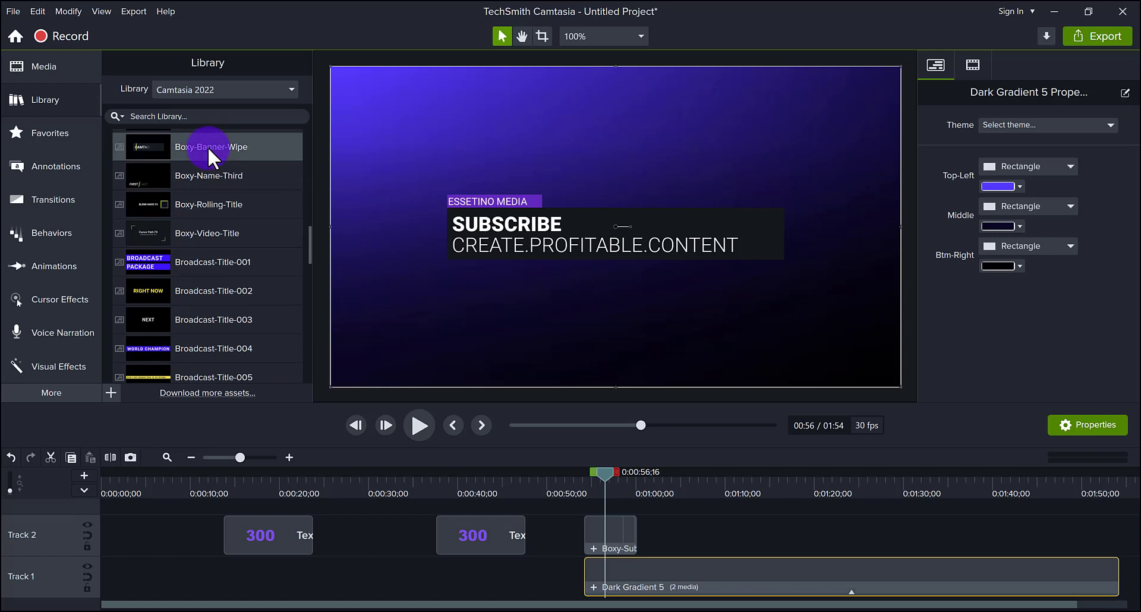
{"action": "double_click", "coordinate": [208, 146]}
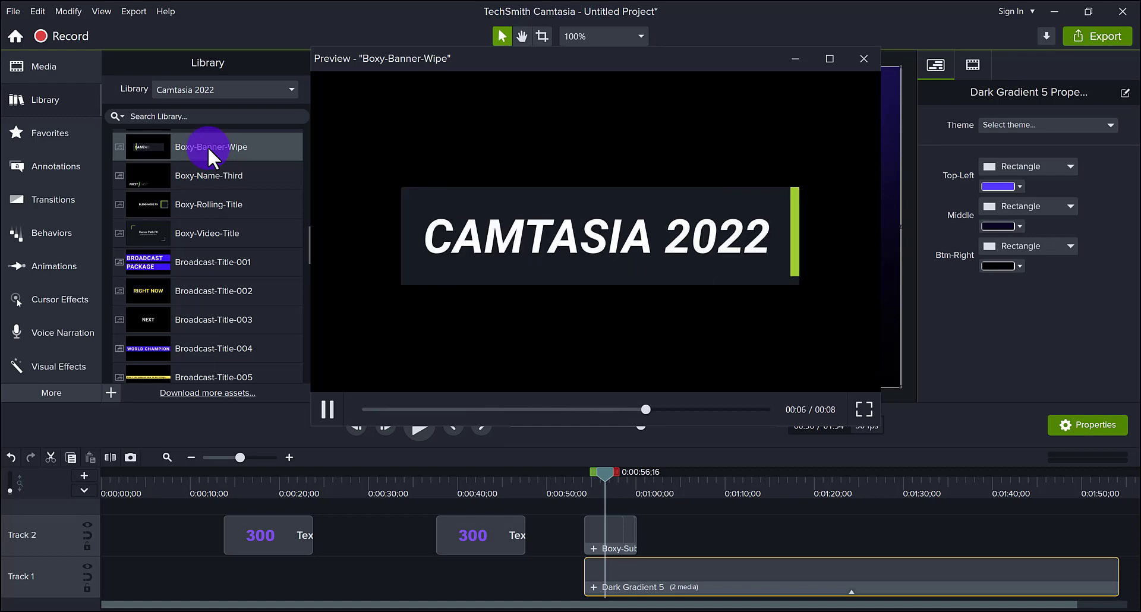
{"action": "left_click", "coordinate": [600, 13]}
Add Toggle-On from the UI Kit folder to Track 2 at about 1:10 and scrub through the clip
{"action": "scroll", "coordinate": [213, 333], "scroll_direction": "down", "scroll_amount": 8}
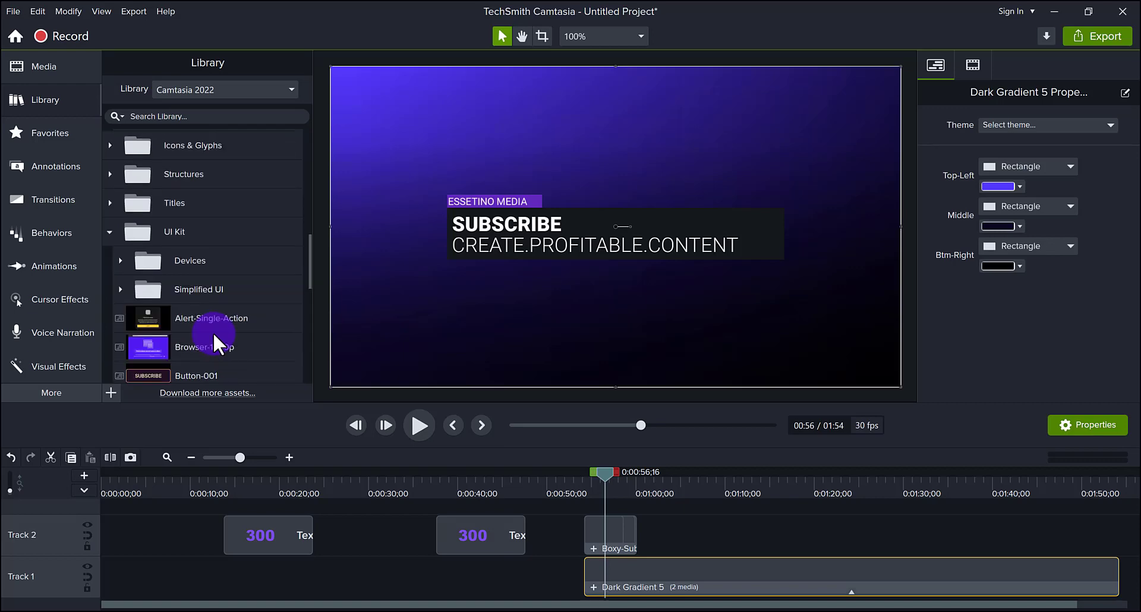
{"action": "scroll", "coordinate": [210, 333], "scroll_direction": "down", "scroll_amount": 3}
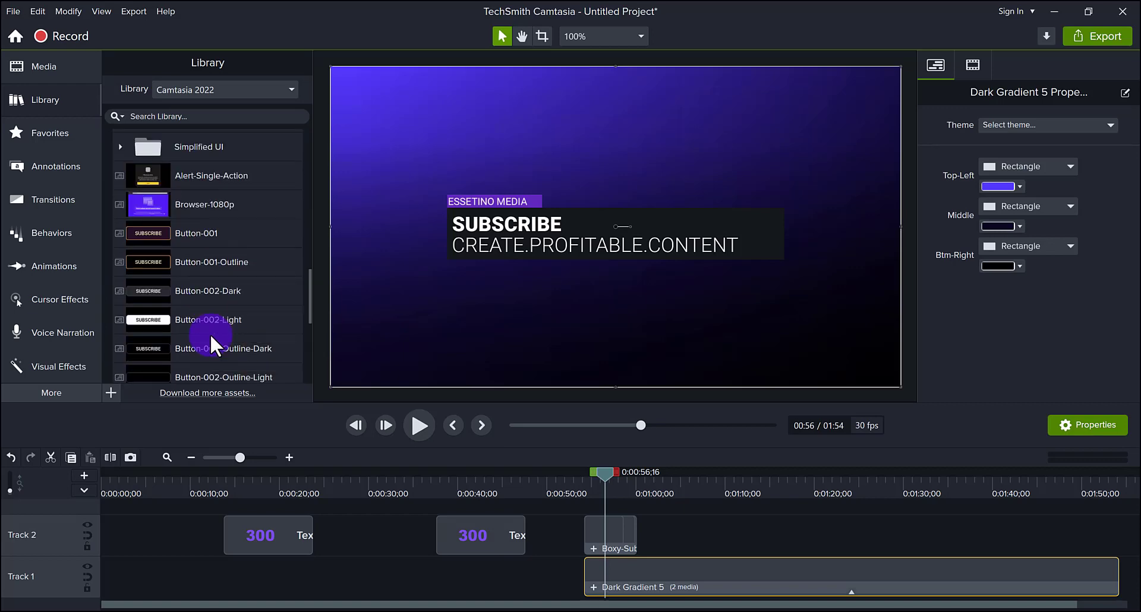
{"action": "scroll", "coordinate": [209, 334], "scroll_direction": "up", "scroll_amount": 1}
{"action": "scroll", "coordinate": [234, 309], "scroll_direction": "down", "scroll_amount": 8}
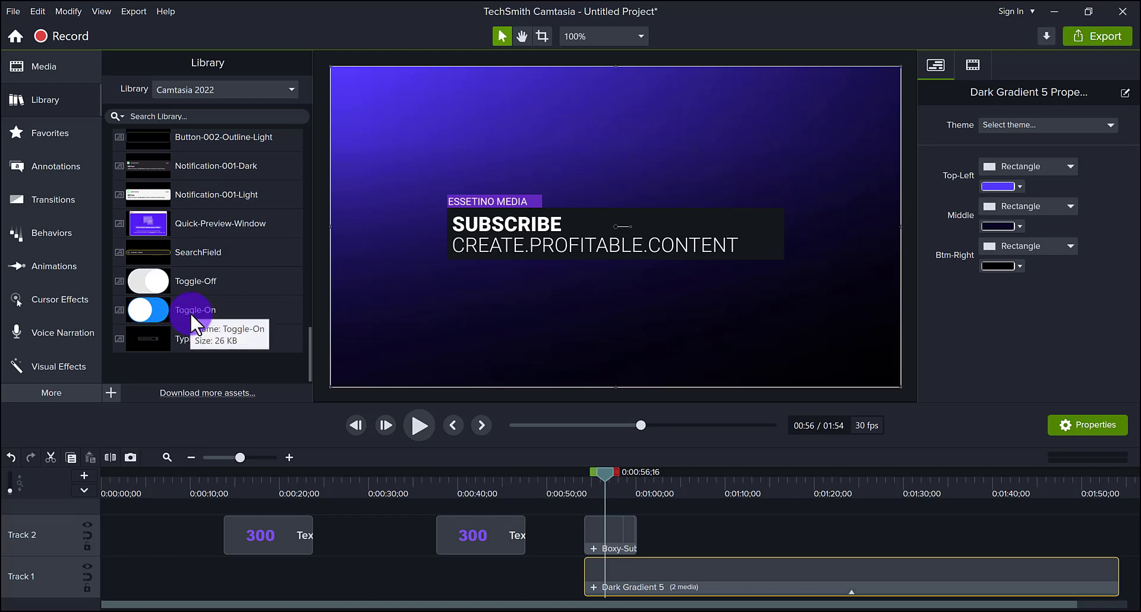
{"action": "left_click_drag", "start_coordinate": [178, 308], "coordinate": [733, 533]}
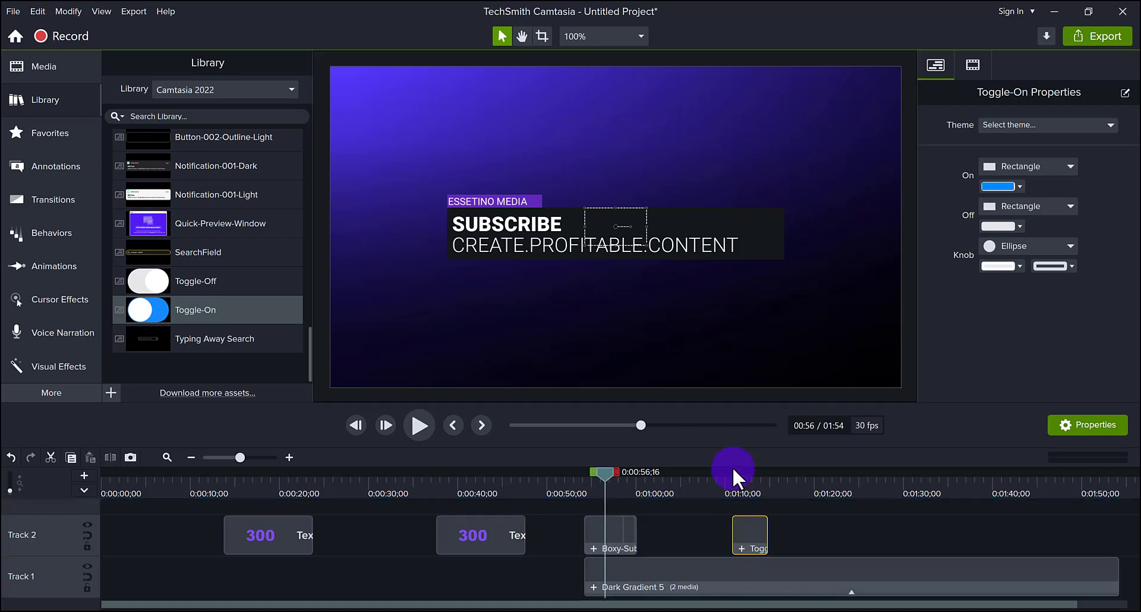
{"action": "left_click_drag", "start_coordinate": [732, 466], "coordinate": [778, 544]}
Add Typing Away Search at about 1:22 and SearchField at about 1:34 to Track 2, scrubbing through each clip
{"action": "left_click_drag", "start_coordinate": [214, 336], "coordinate": [829, 544]}
{"action": "left_click_drag", "start_coordinate": [850, 473], "coordinate": [852, 496]}
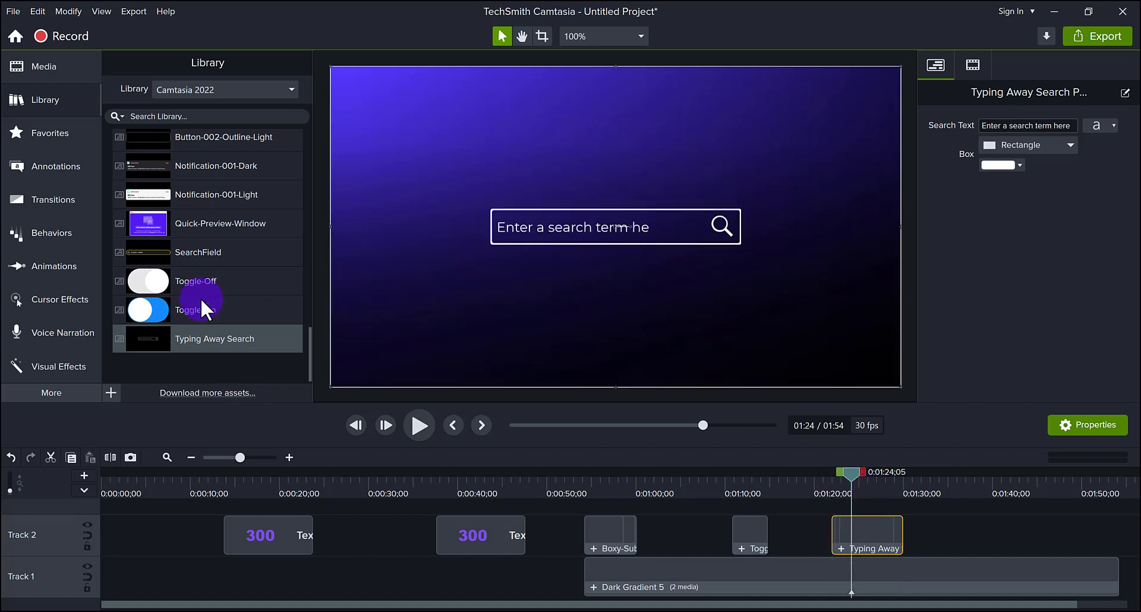
{"action": "left_click_drag", "start_coordinate": [208, 257], "coordinate": [932, 541]}
{"action": "mouse_move", "coordinate": [942, 479]}
{"action": "left_mouse_down"}
{"action": "mouse_move", "coordinate": [1075, 470]}
{"action": "mouse_move", "coordinate": [958, 494]}
{"action": "left_mouse_up"}
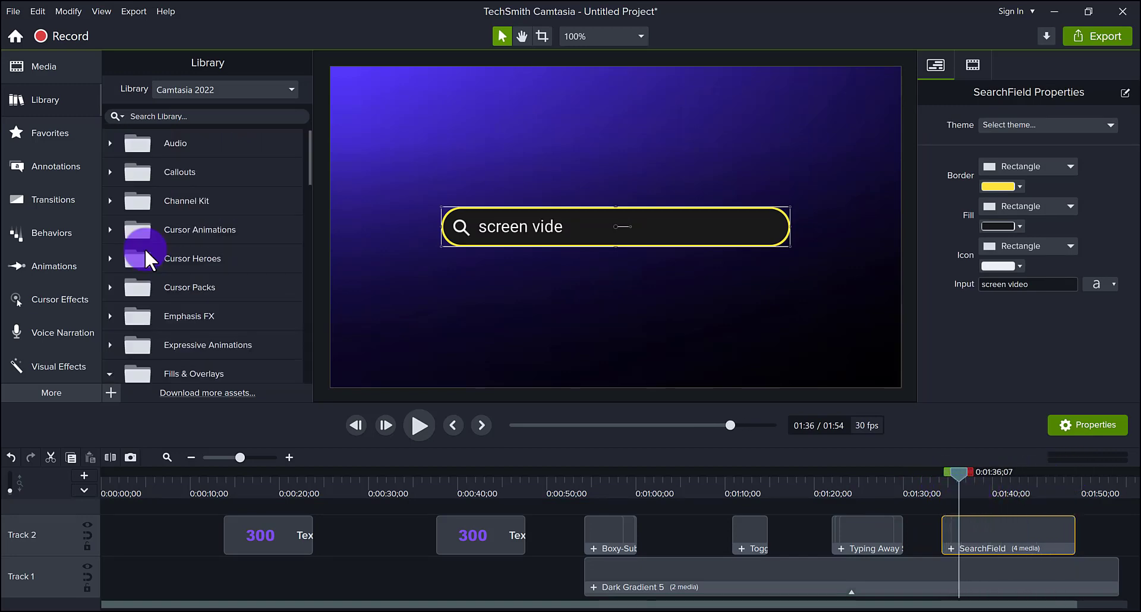